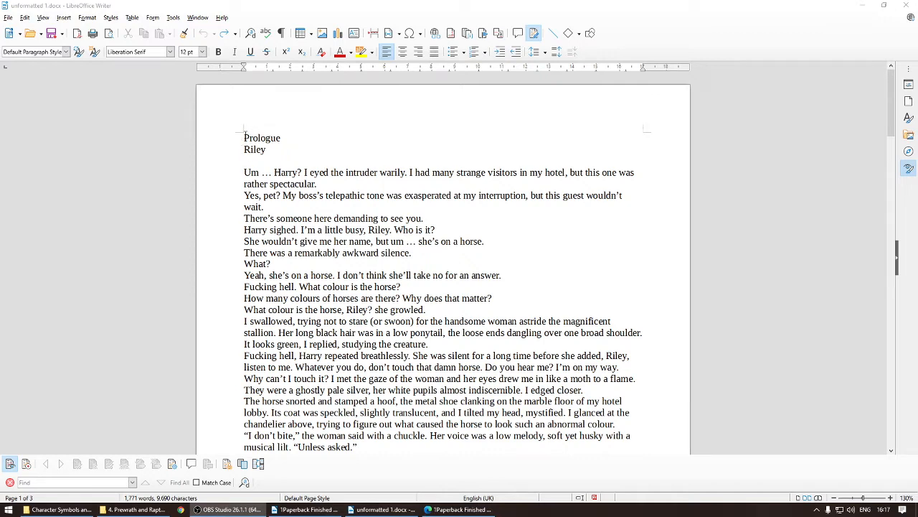
Step: Select the prologue heading and opening paragraphs in turn to examine the unformatted manuscript text
left_click_drag(244, 136, 324, 202)
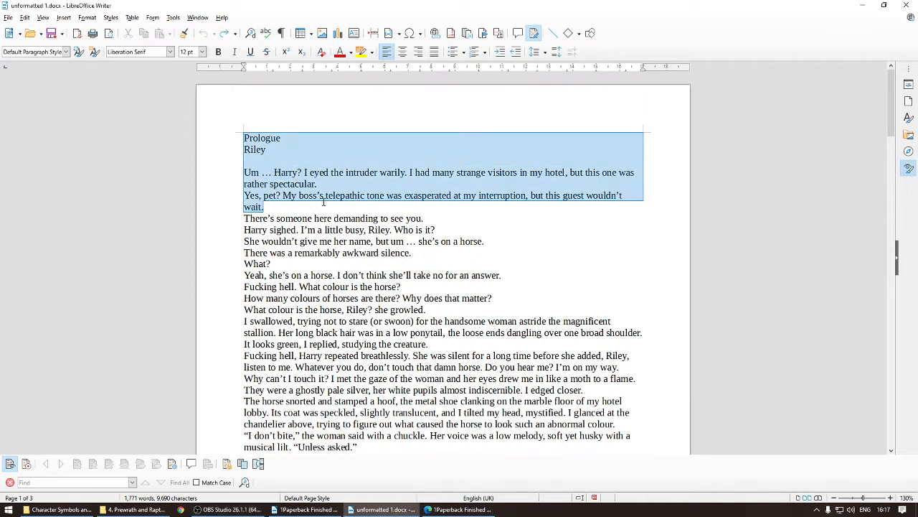
left_click(370, 208)
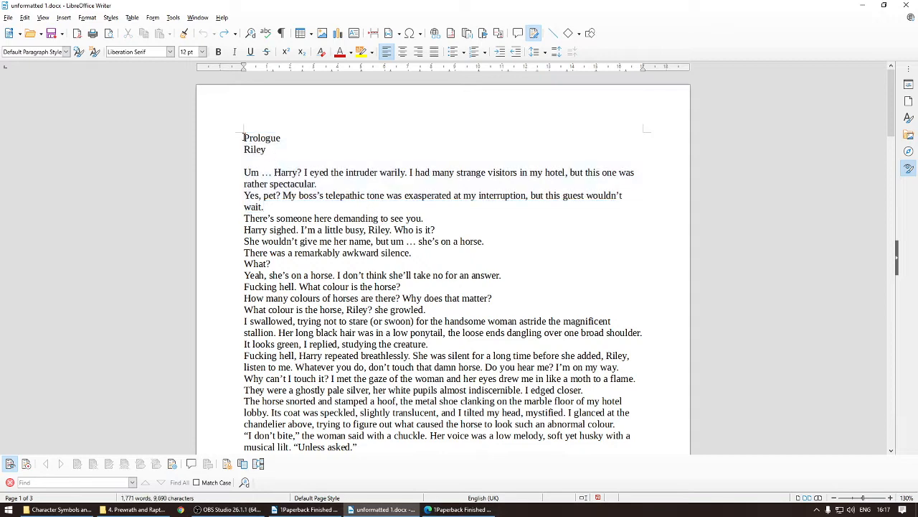
left_click_drag(244, 137, 313, 205)
scroll(314, 203, "down", 1)
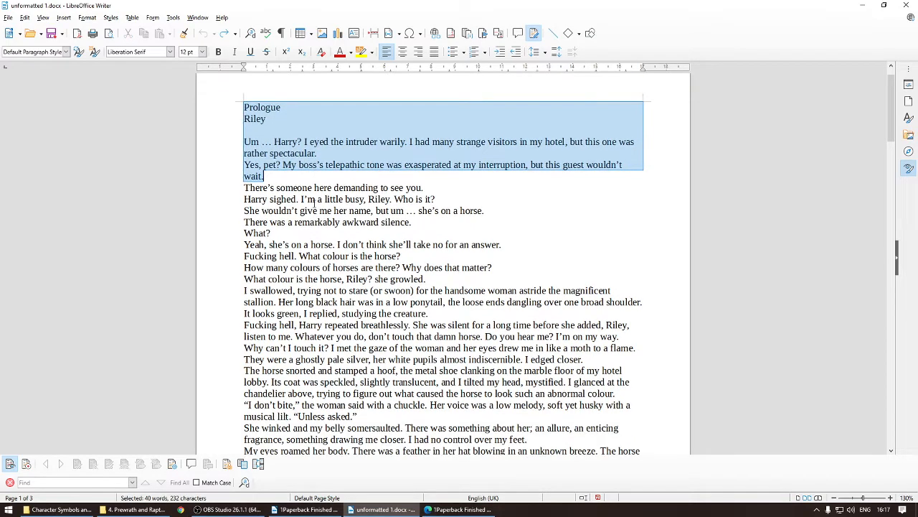
left_click(316, 177)
scroll(416, 204, "up", 1)
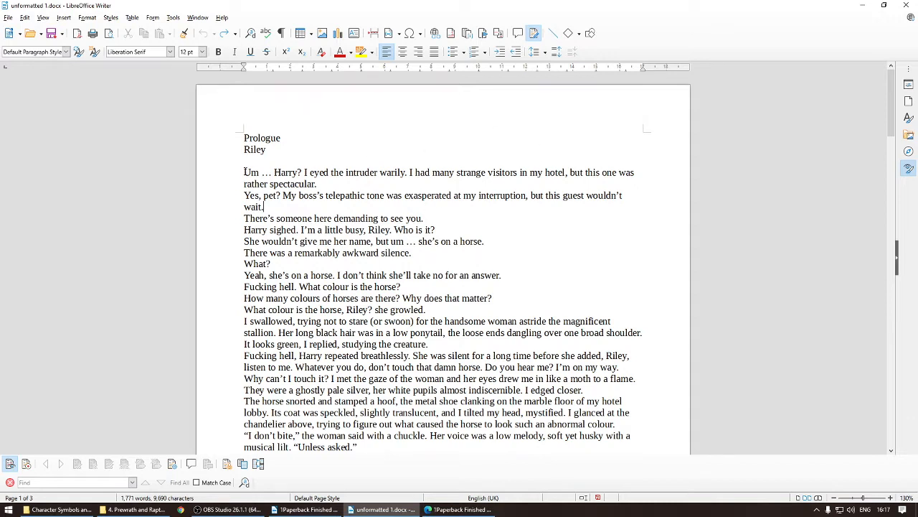
left_click_drag(243, 172, 339, 195)
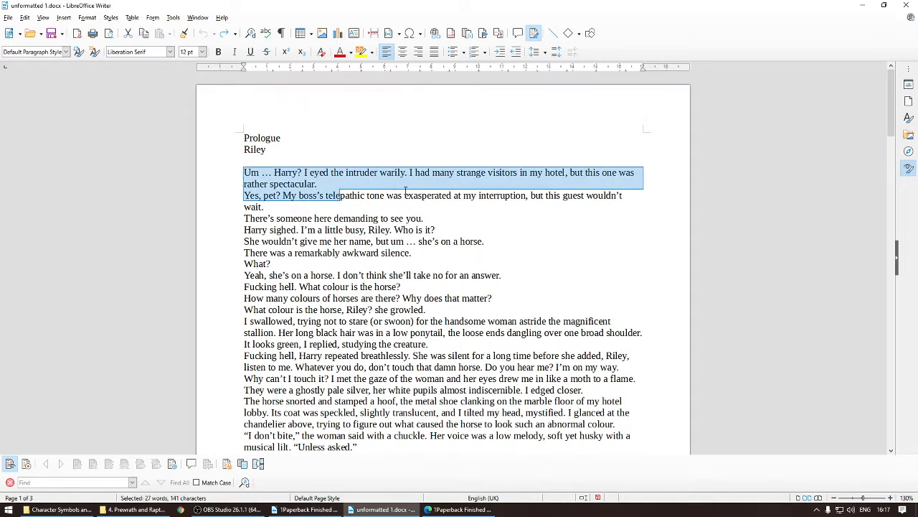
left_click(345, 217)
left_click_drag(244, 138, 279, 164)
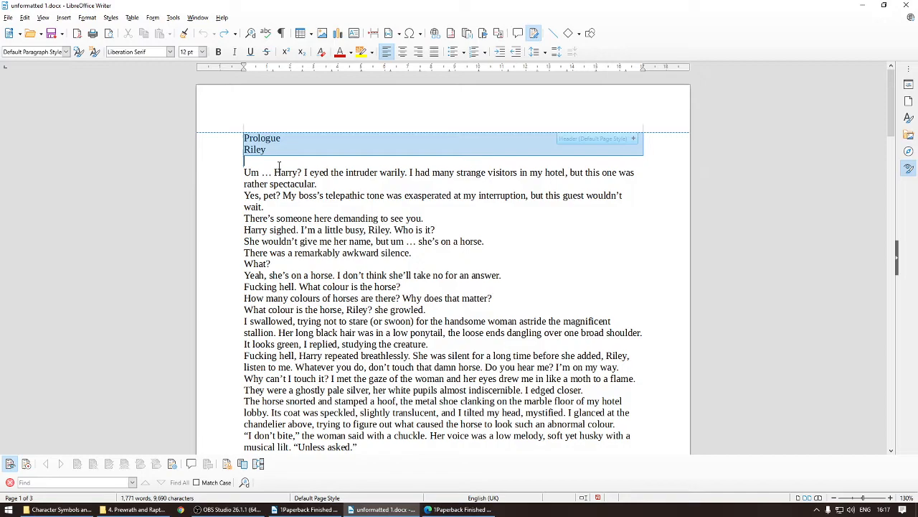
left_click(242, 200)
Step: Scroll through the unformatted document's pages to review the prologue and Part 1 opening
scroll(241, 208, "down", 12)
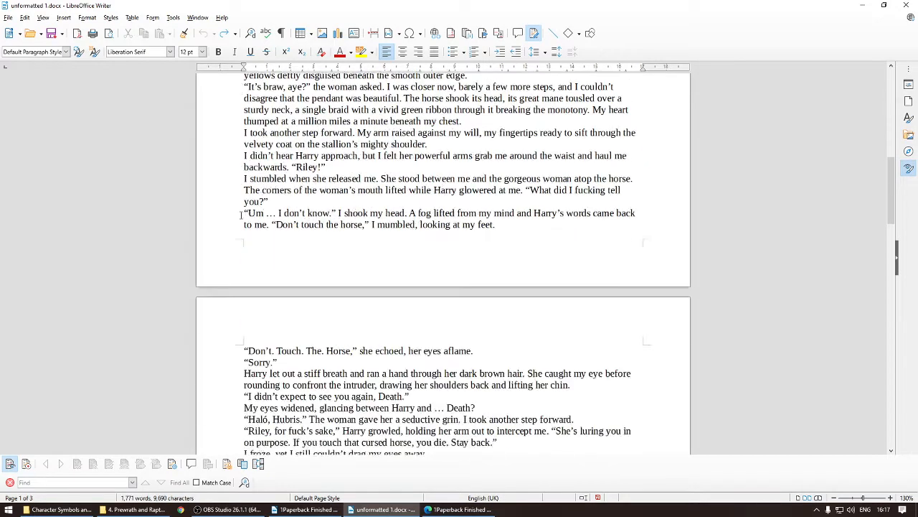
scroll(241, 213, "down", 20)
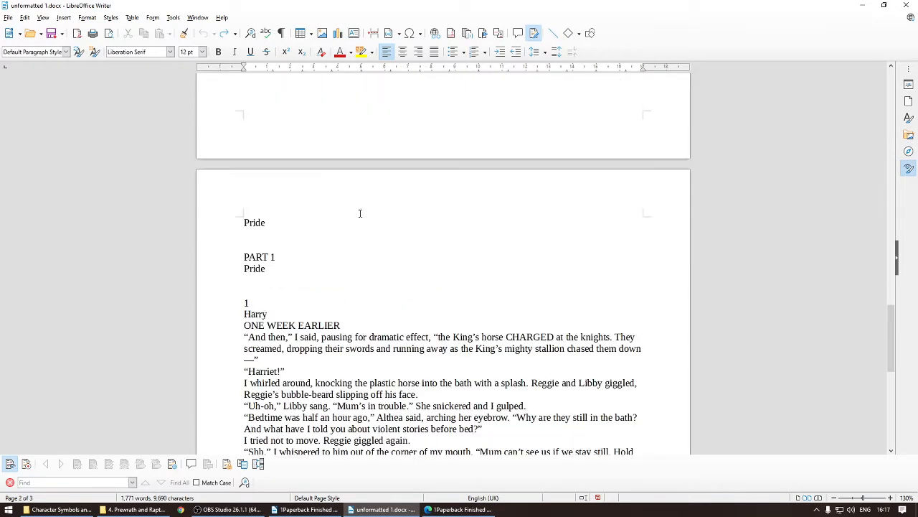
scroll(344, 285, "down", 3)
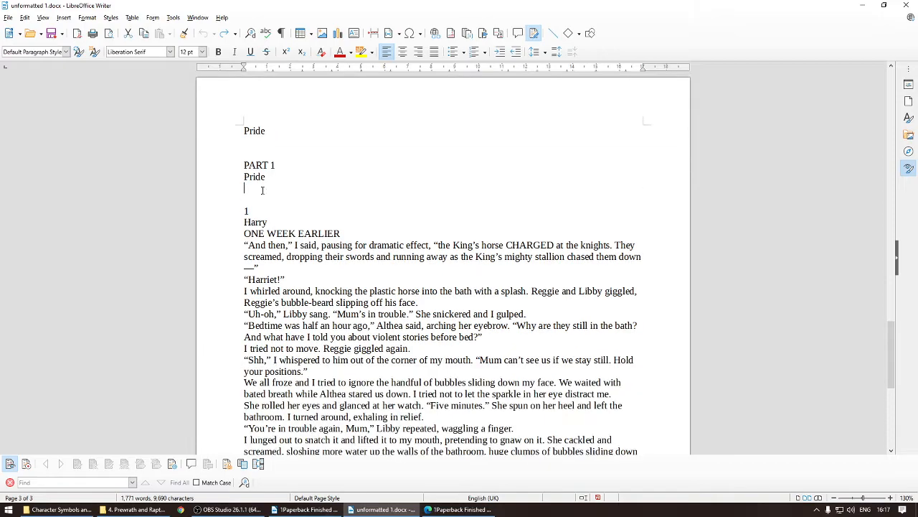
scroll(328, 309, "down", 10)
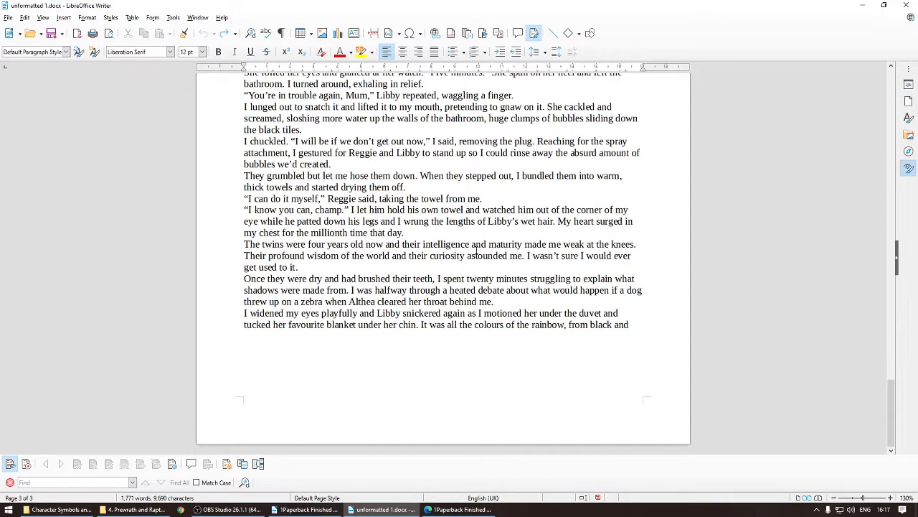
scroll(476, 250, "up", 20)
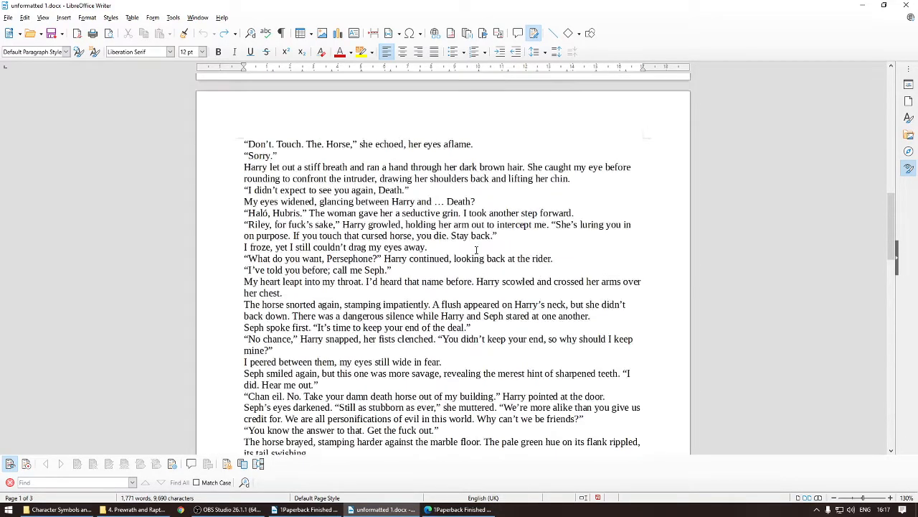
scroll(476, 250, "up", 15)
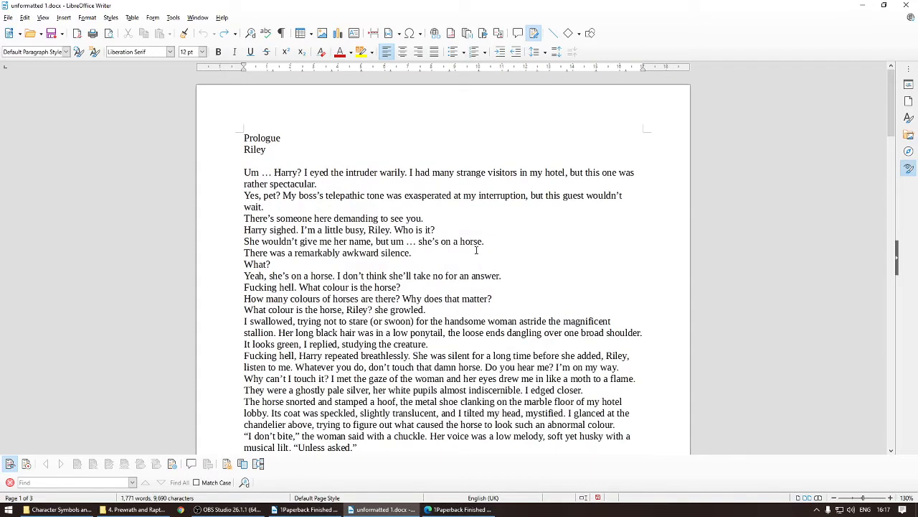
Step: Switch to the finished paperback PDF in Microsoft Edge and examine the prologue pages, header and body text layout
left_click(459, 509)
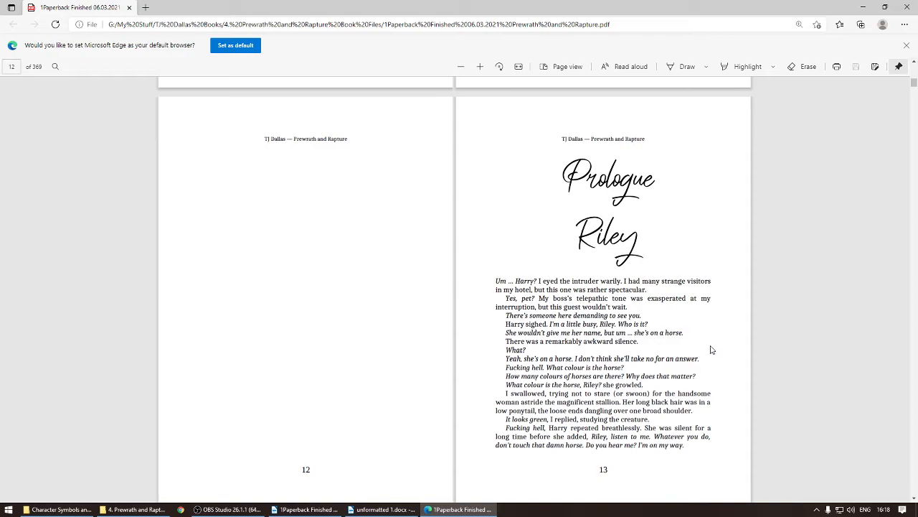
scroll(706, 348, "down", 5)
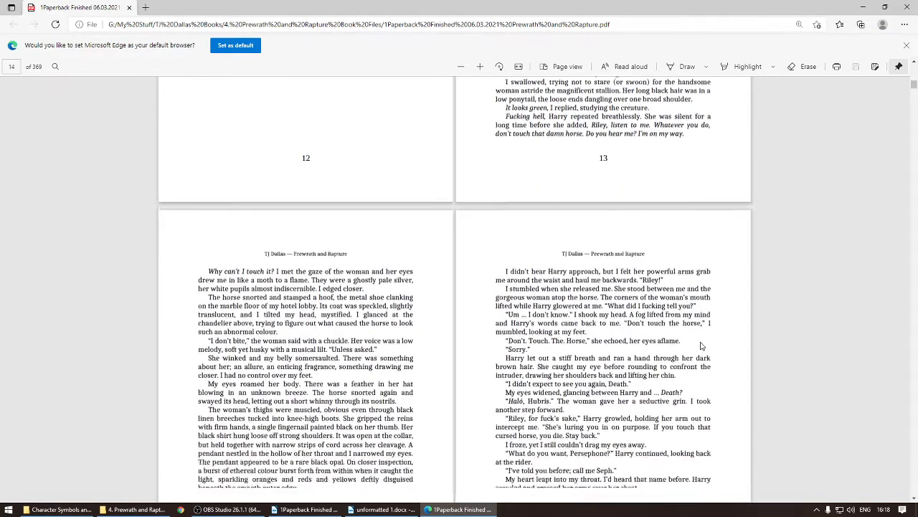
scroll(701, 346, "down", 8)
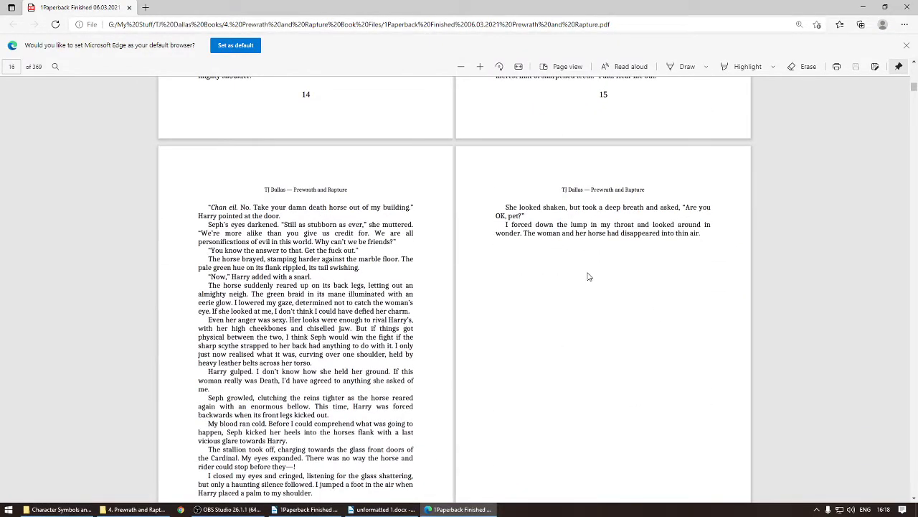
scroll(561, 281, "up", 15)
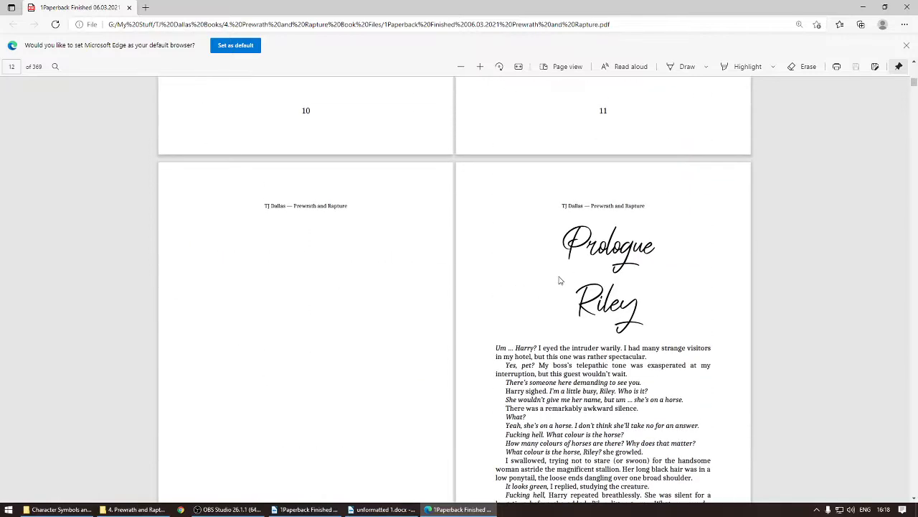
left_click_drag(565, 245, 637, 307)
left_click_drag(567, 206, 642, 207)
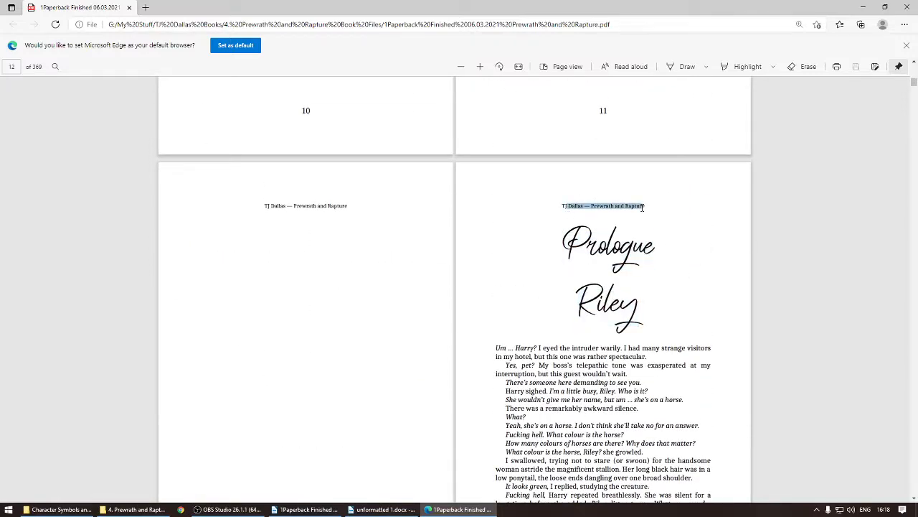
left_click_drag(484, 371, 517, 368)
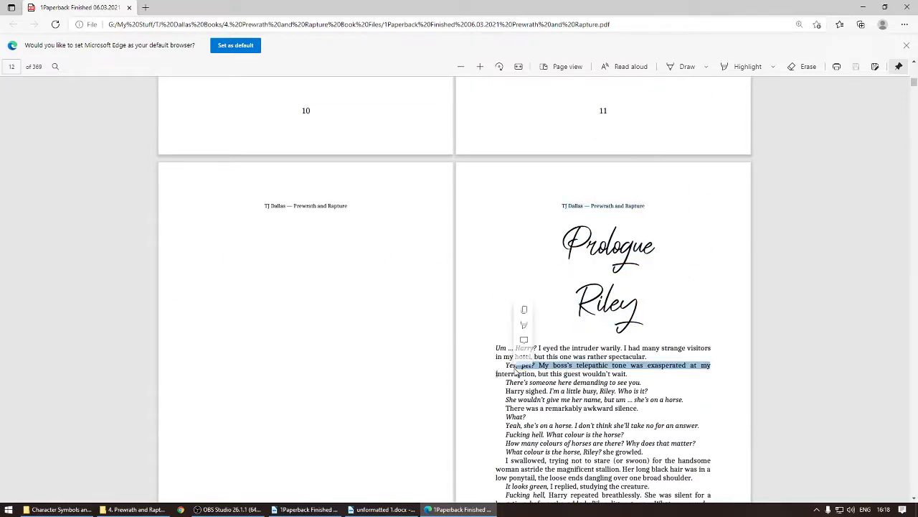
scroll(599, 352, "down", 7)
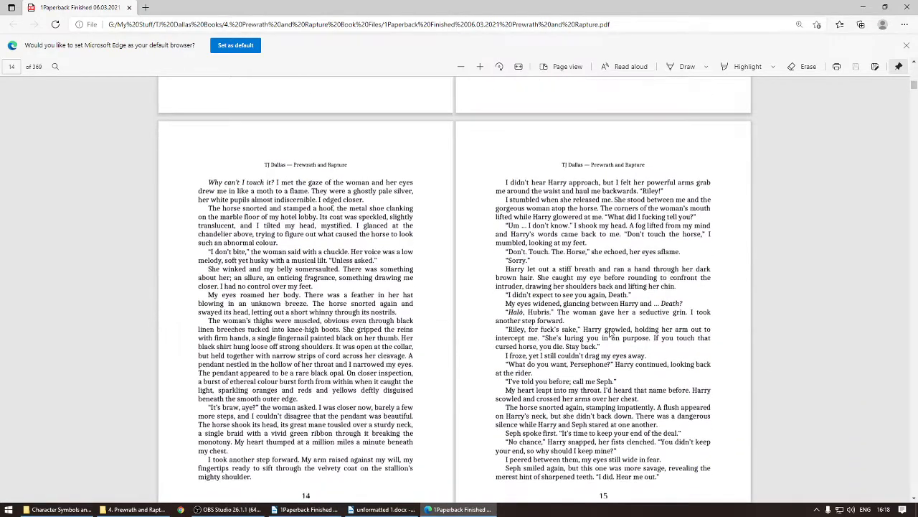
scroll(590, 322, "down", 12)
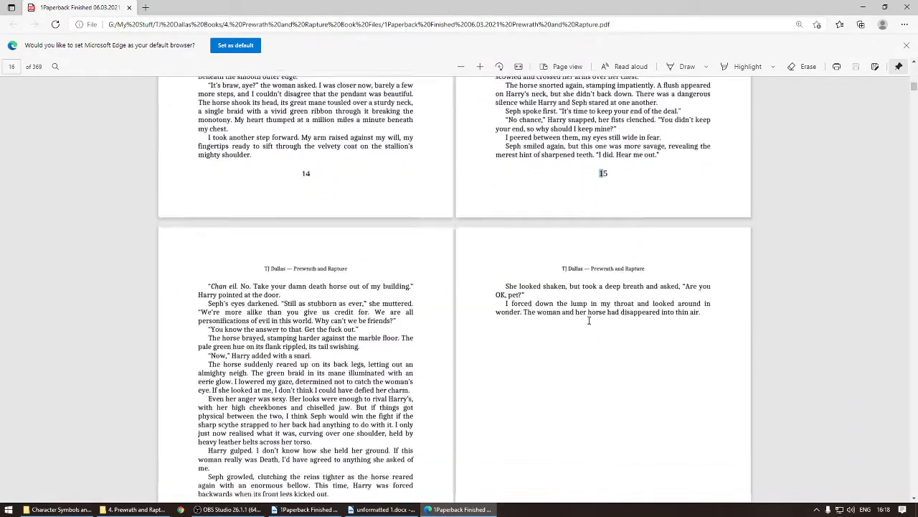
scroll(589, 324, "down", 10)
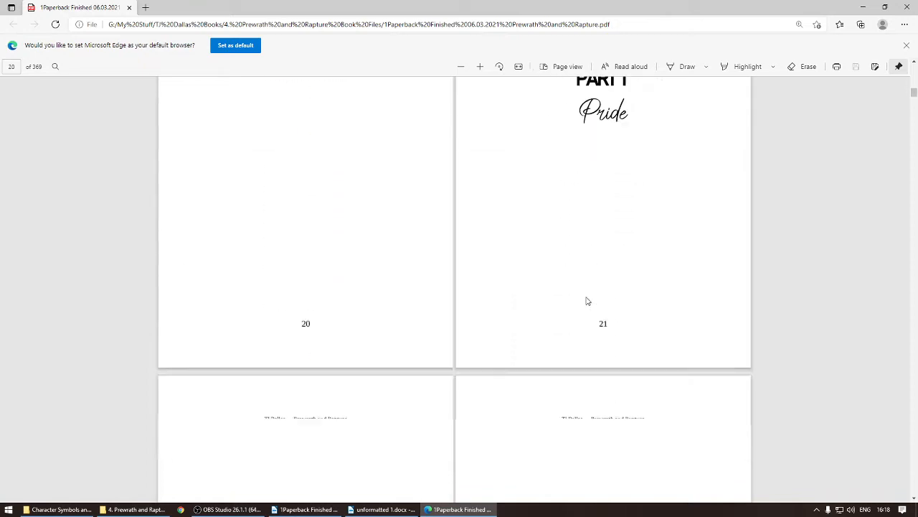
scroll(619, 332, "down", 2)
scroll(342, 323, "up", 5)
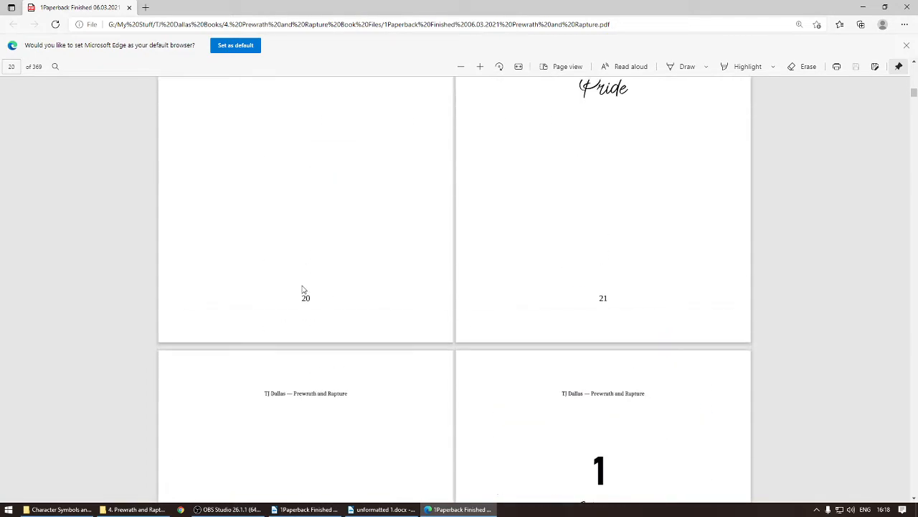
scroll(315, 267, "up", 9)
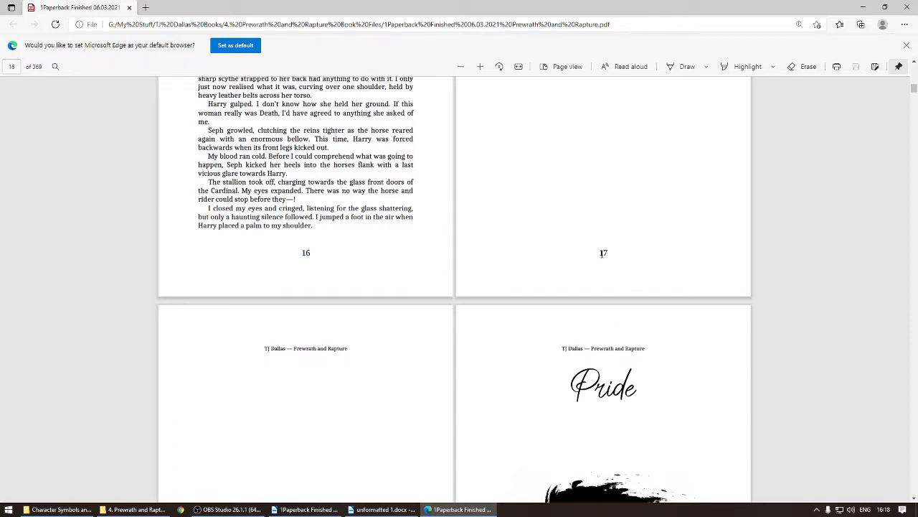
Step: Review the finished PDF's page numbers, Part 1 title pages and chapter opening layout
double_click(603, 253)
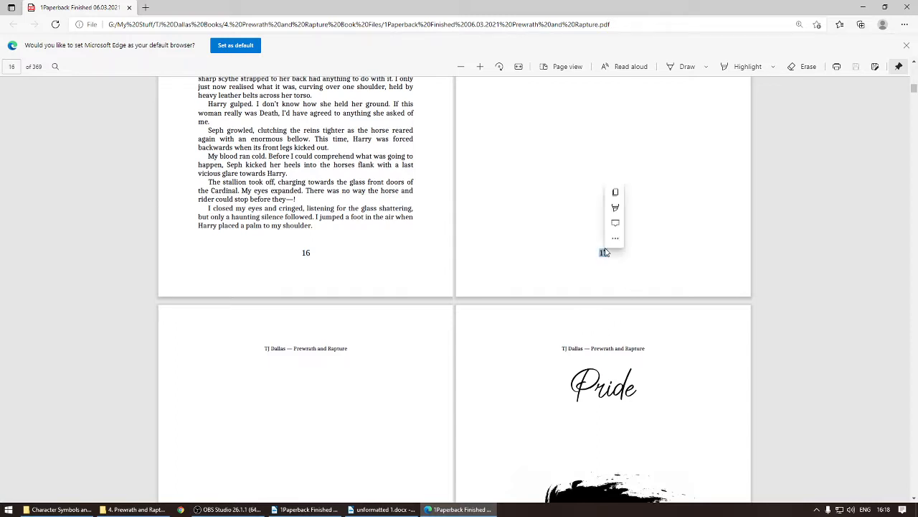
scroll(594, 256, "up", 2)
scroll(593, 256, "up", 12)
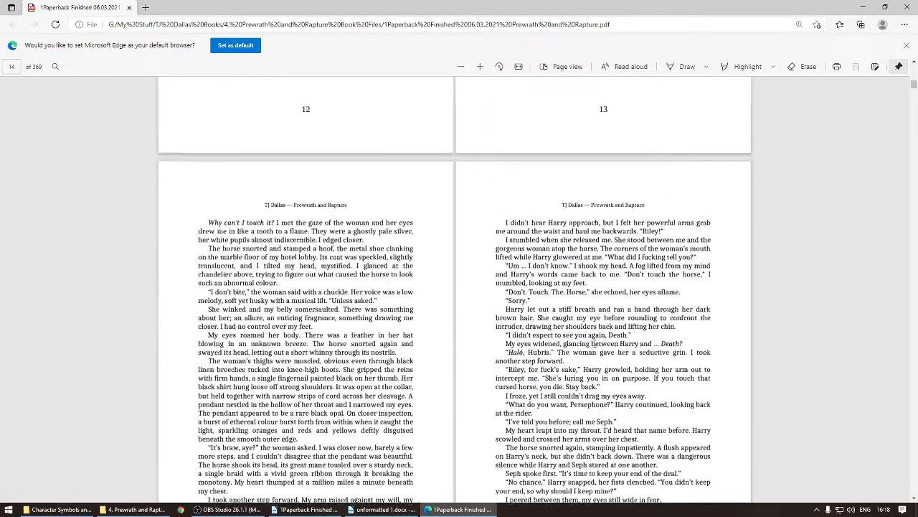
scroll(601, 325, "down", 2)
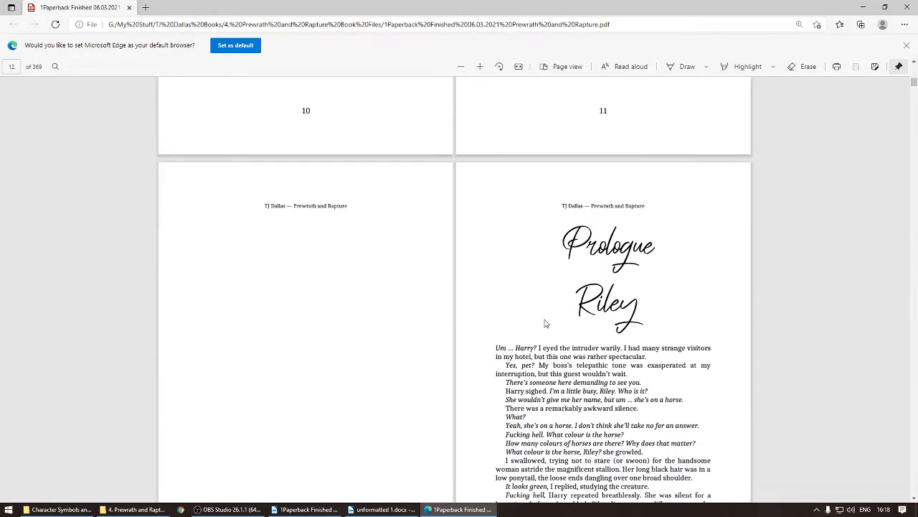
scroll(545, 322, "down", 2)
left_click_drag(607, 403, 600, 403)
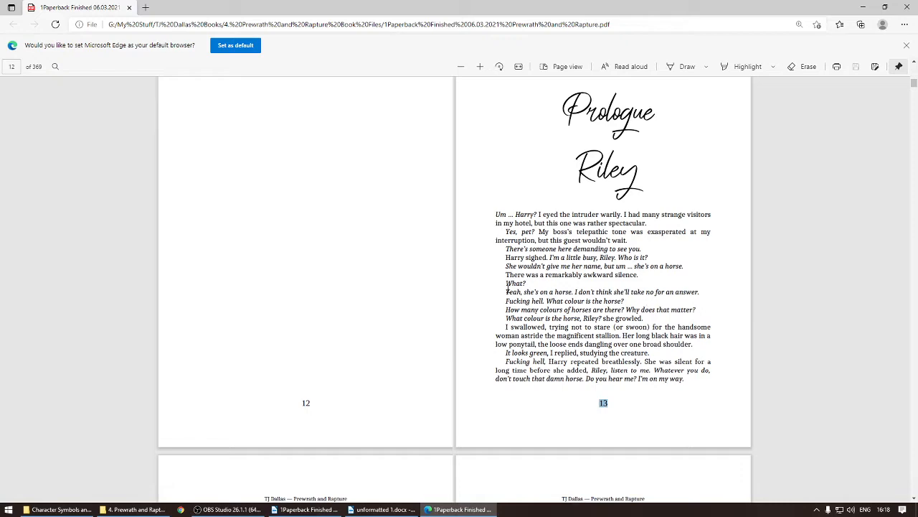
scroll(545, 287, "up", 6)
scroll(610, 402, "down", 1)
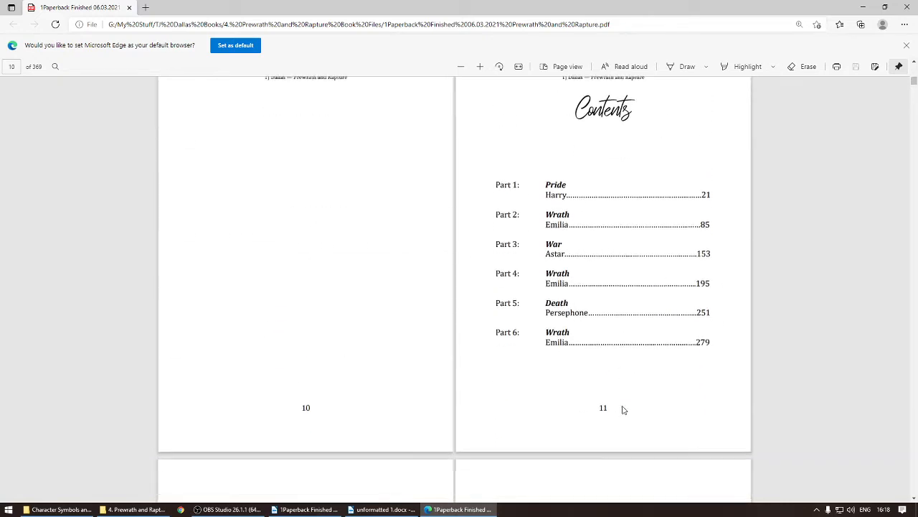
scroll(619, 381, "down", 6)
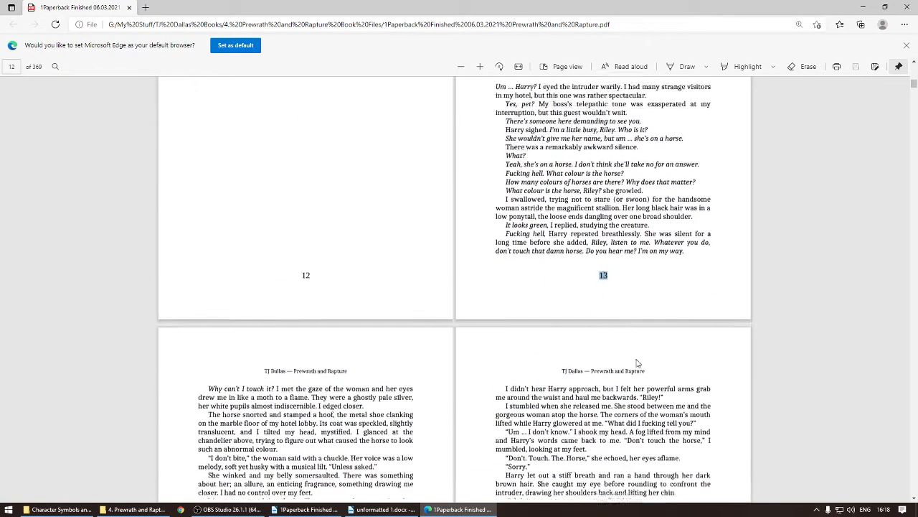
scroll(609, 315, "down", 15)
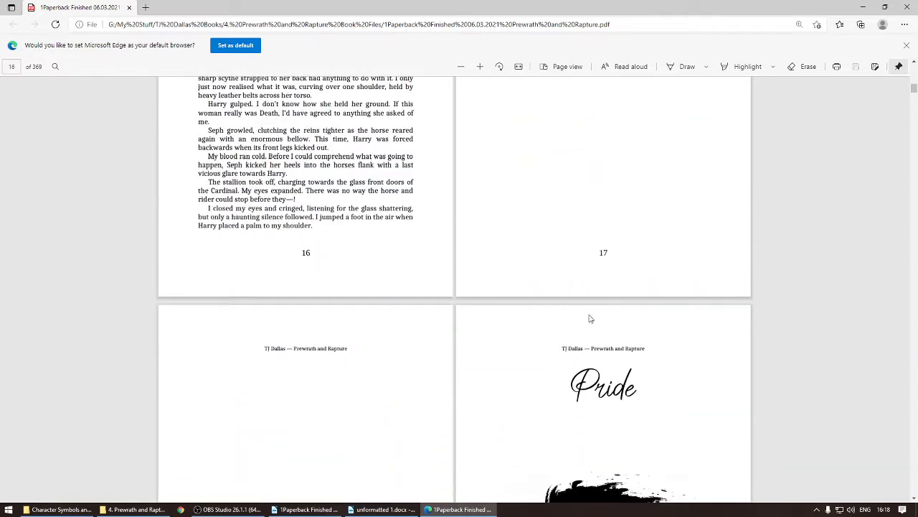
scroll(310, 315, "down", 1)
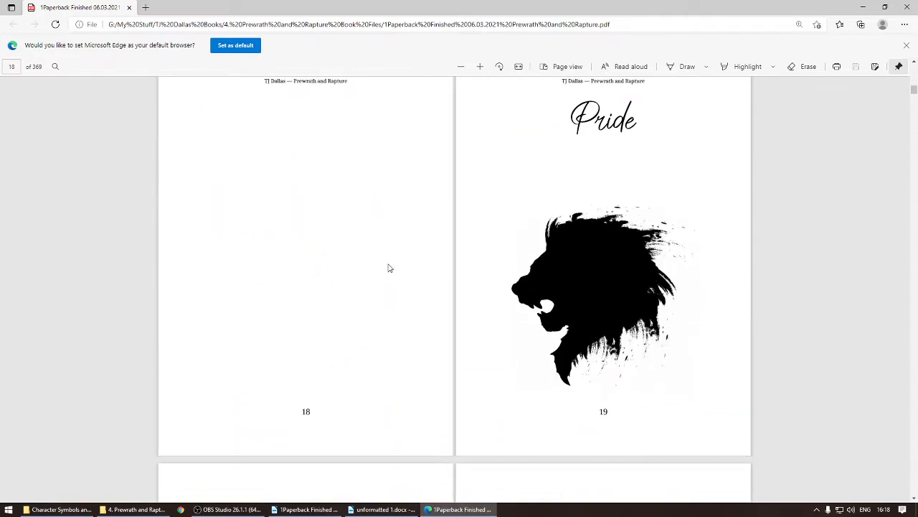
scroll(402, 267, "up", 2)
scroll(436, 351, "down", 10)
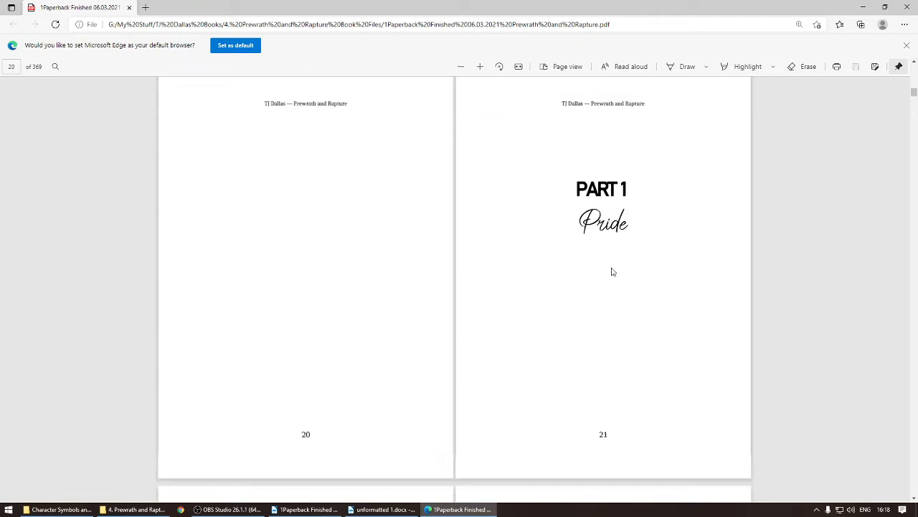
scroll(612, 271, "down", 3)
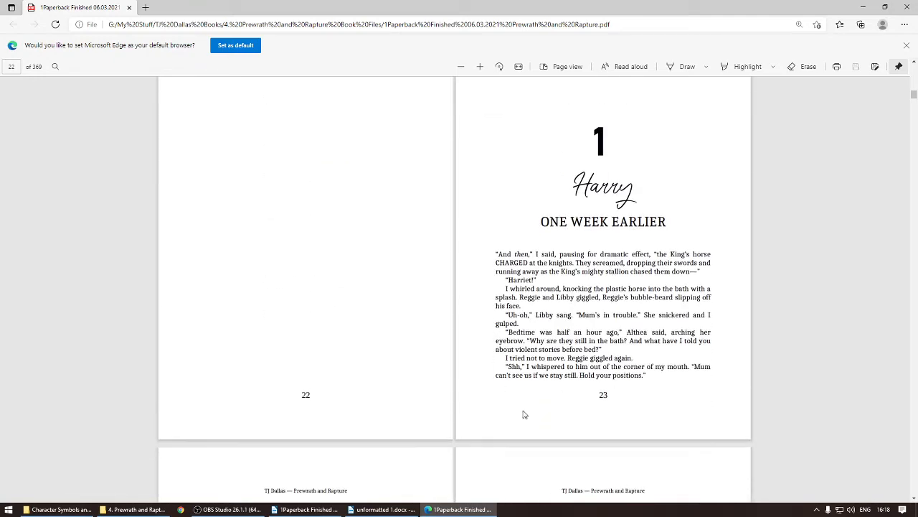
scroll(593, 332, "up", 3)
scroll(590, 363, "up", 15)
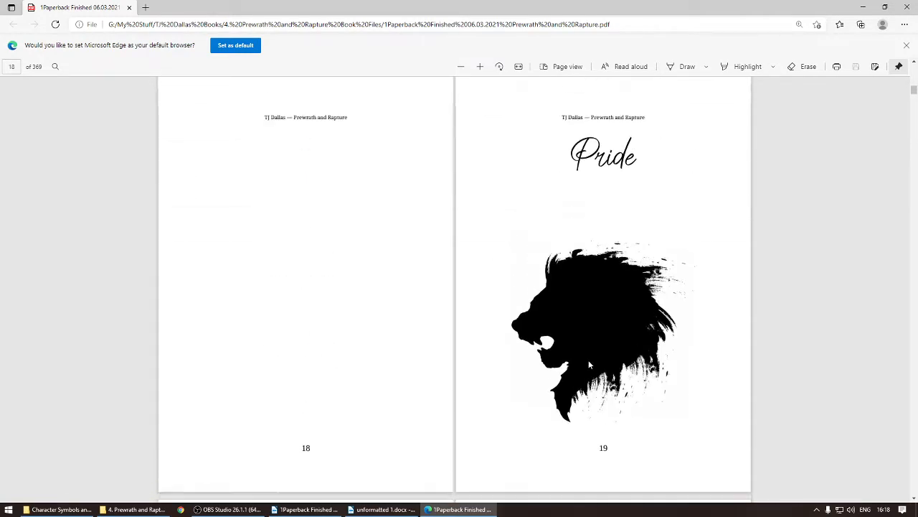
scroll(588, 364, "up", 10)
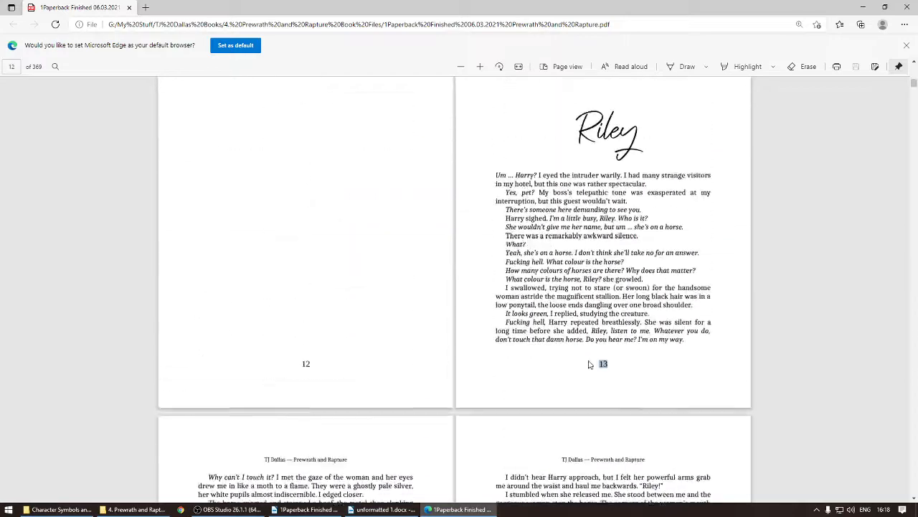
Step: Return to the unformatted manuscript and scroll through the prologue's opening text
left_click(307, 509)
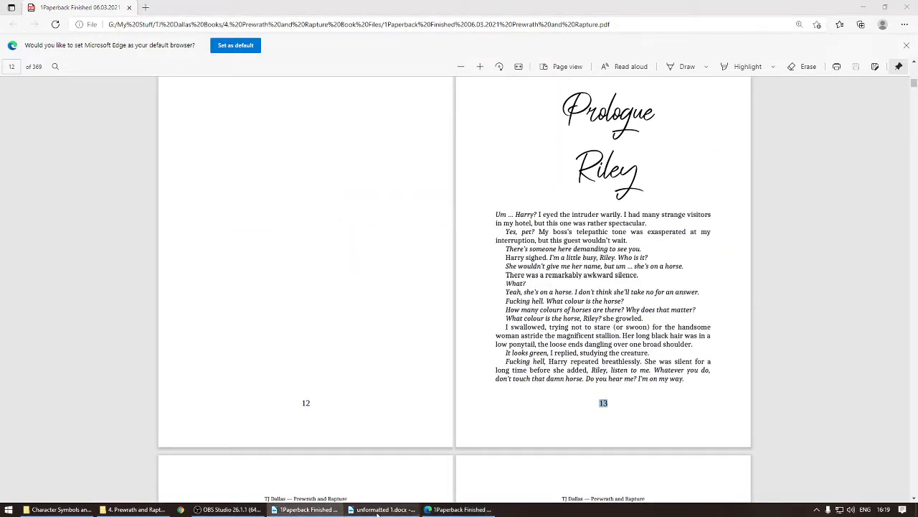
left_click(378, 510)
left_click_drag(244, 140, 268, 149)
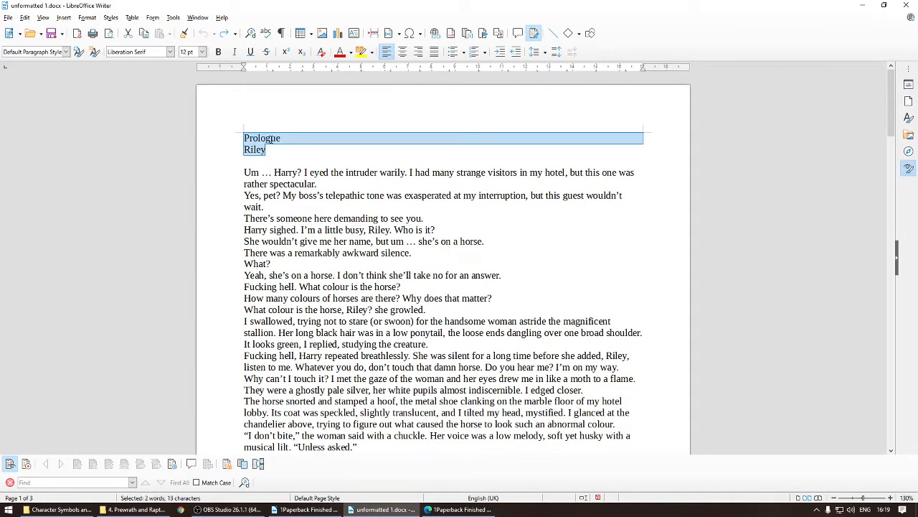
left_click(270, 138)
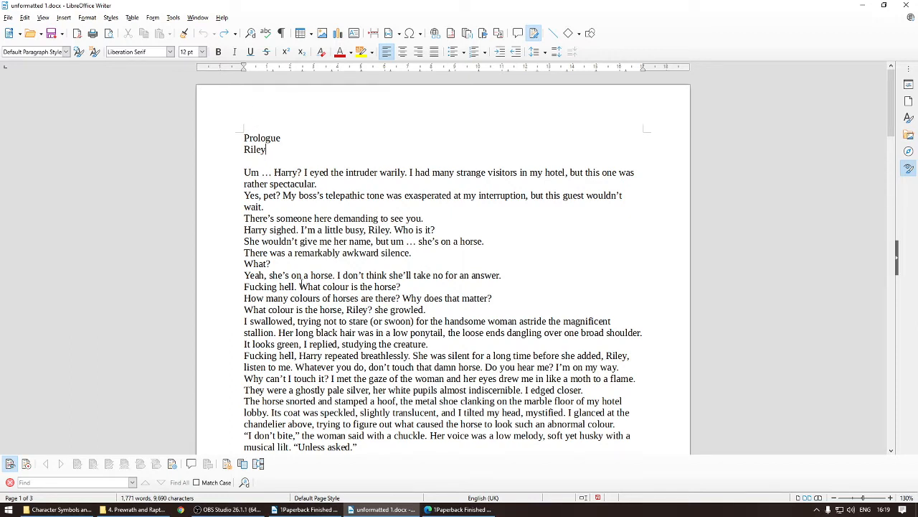
scroll(531, 276, "down", 8)
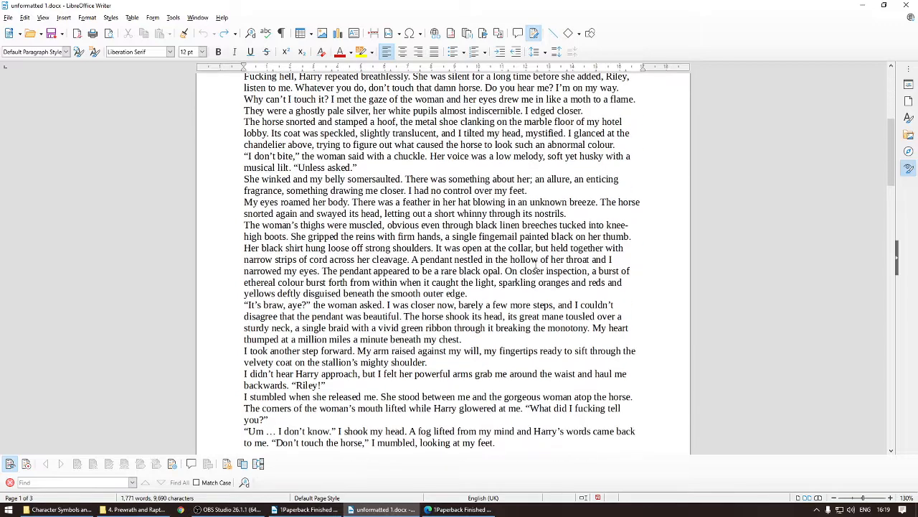
scroll(535, 266, "down", 2)
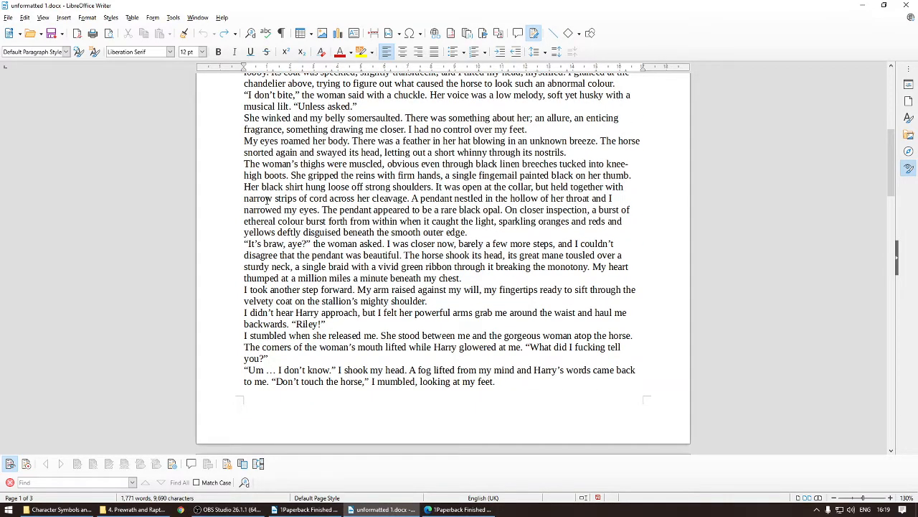
scroll(267, 199, "up", 5)
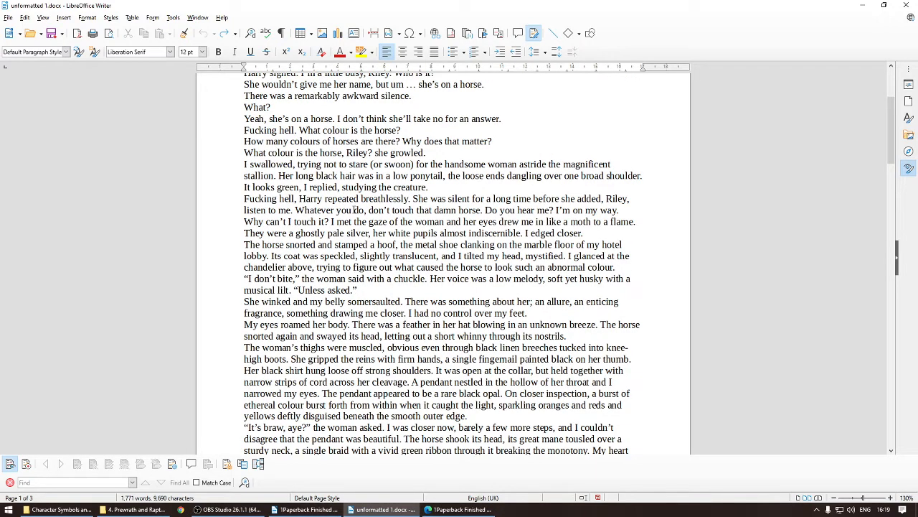
scroll(355, 209, "up", 4)
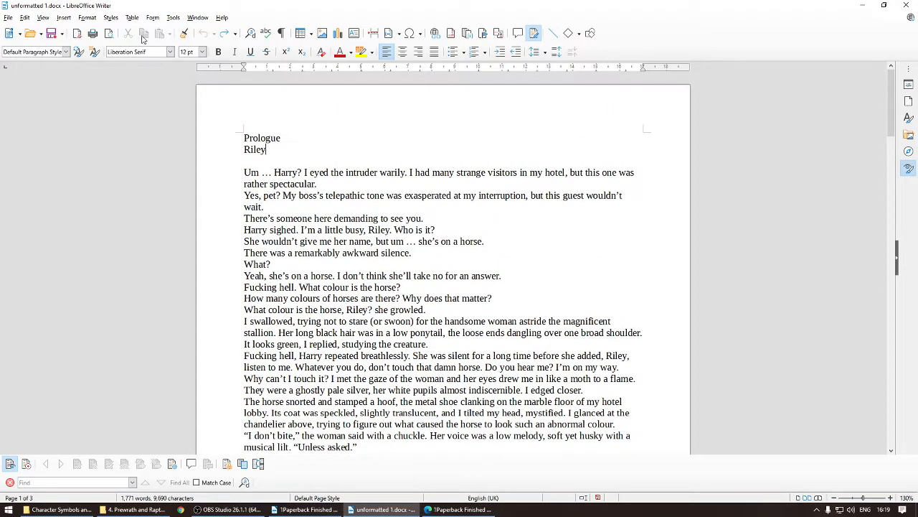
Step: Set the default page style's paper format to A5, 14.80 × 21.00 cm
left_click(88, 18)
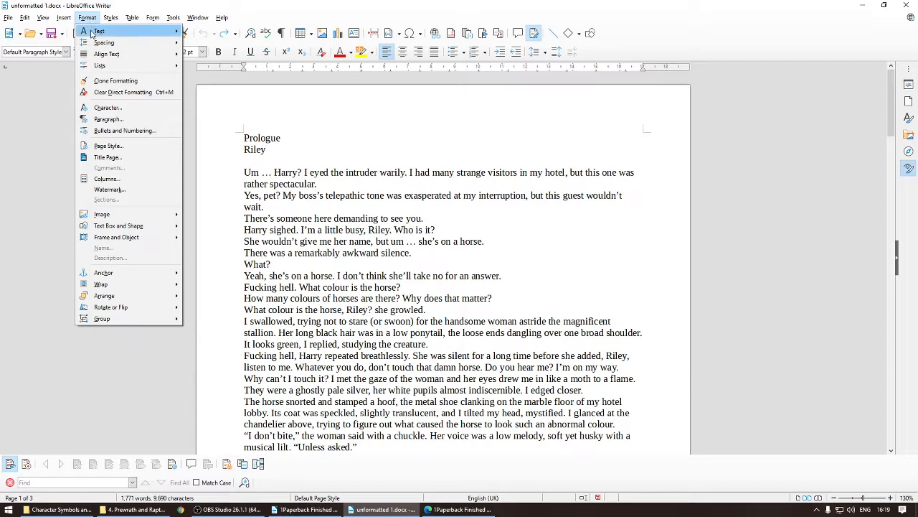
left_click(109, 145)
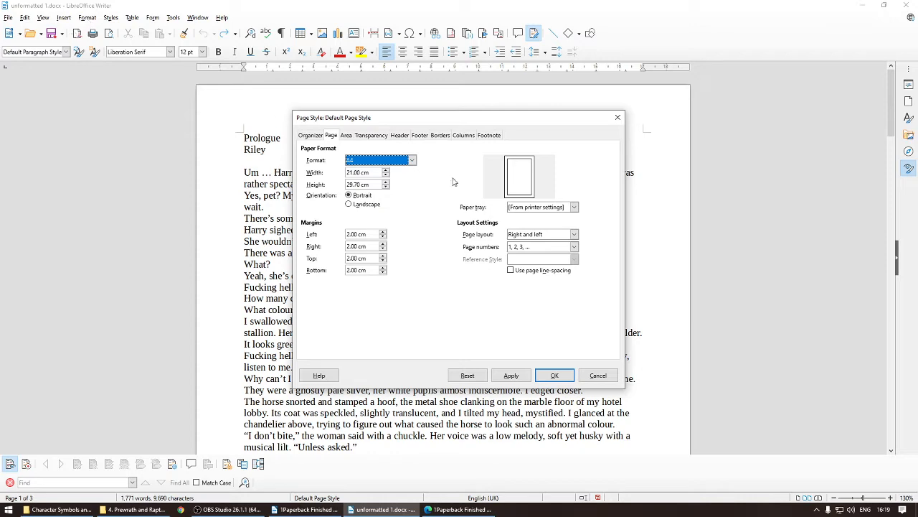
left_click(413, 160)
left_click(369, 179)
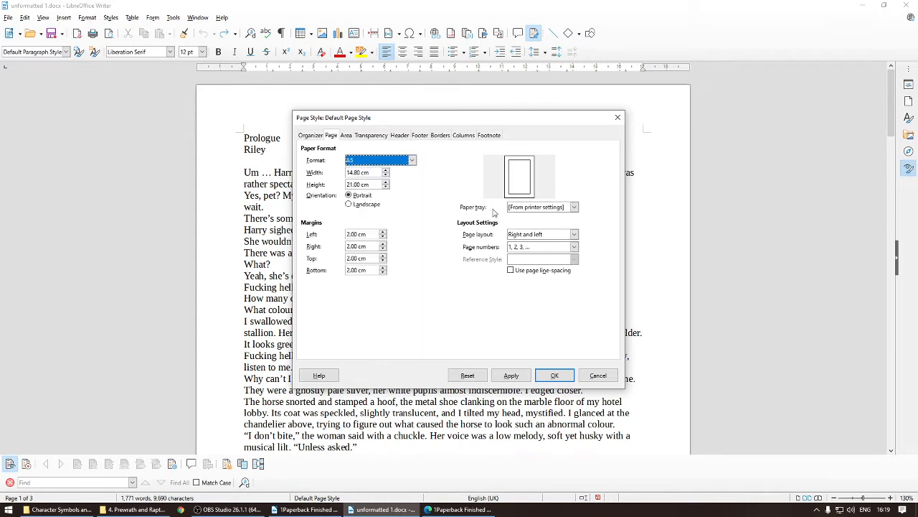
left_click(511, 375)
left_click(555, 375)
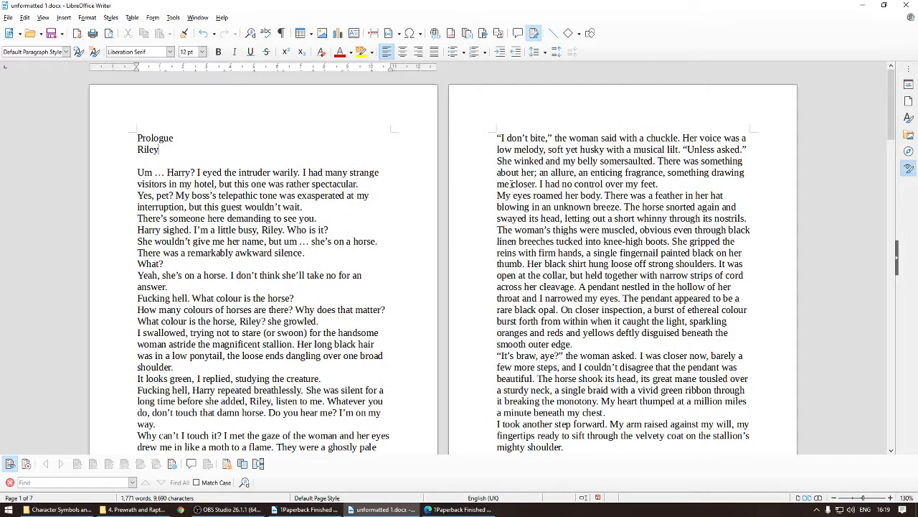
Step: Center-align the Prologue and Riley heading lines at the top of the manuscript
scroll(534, 274, "down", 3)
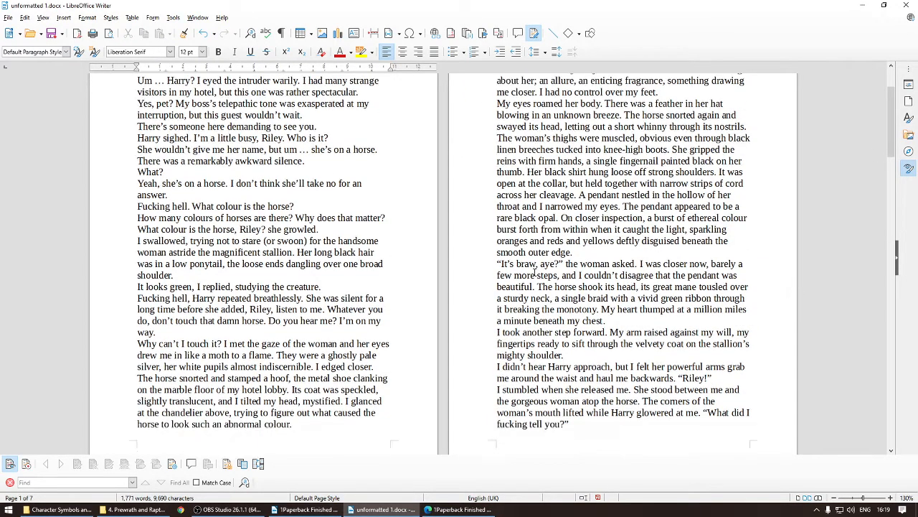
scroll(535, 274, "down", 4)
scroll(643, 320, "up", 2)
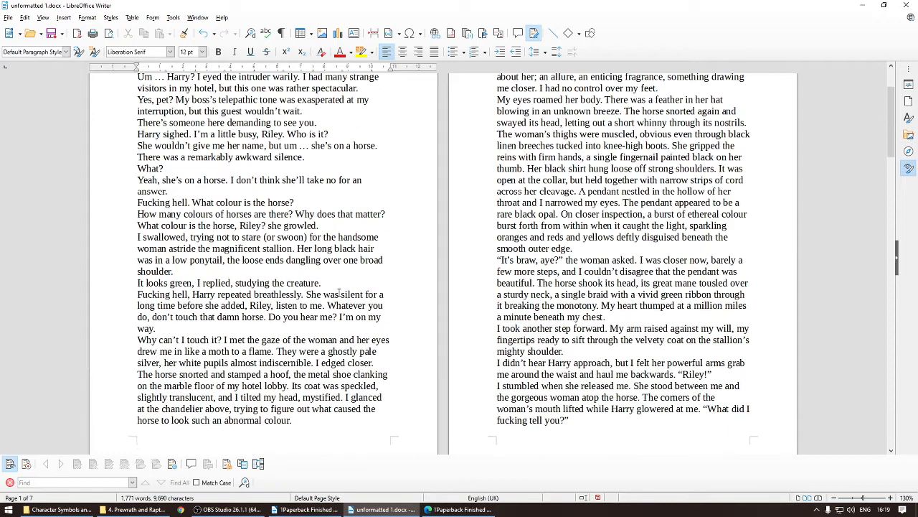
scroll(385, 255, "up", 5)
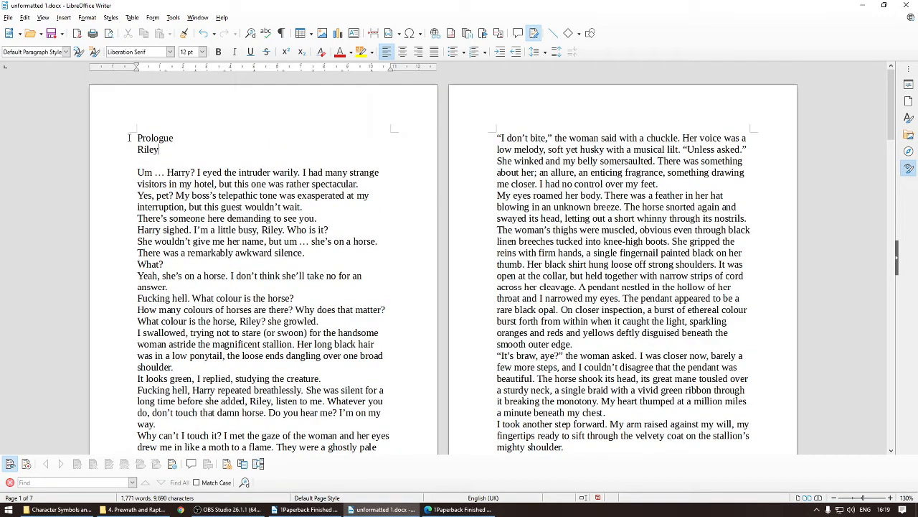
left_click_drag(136, 138, 176, 148)
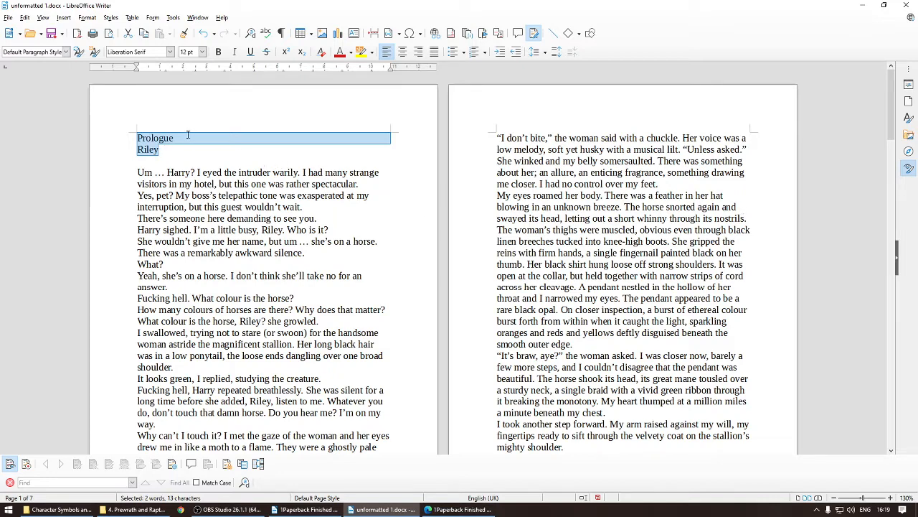
left_click(132, 137)
left_click(160, 148, "shift")
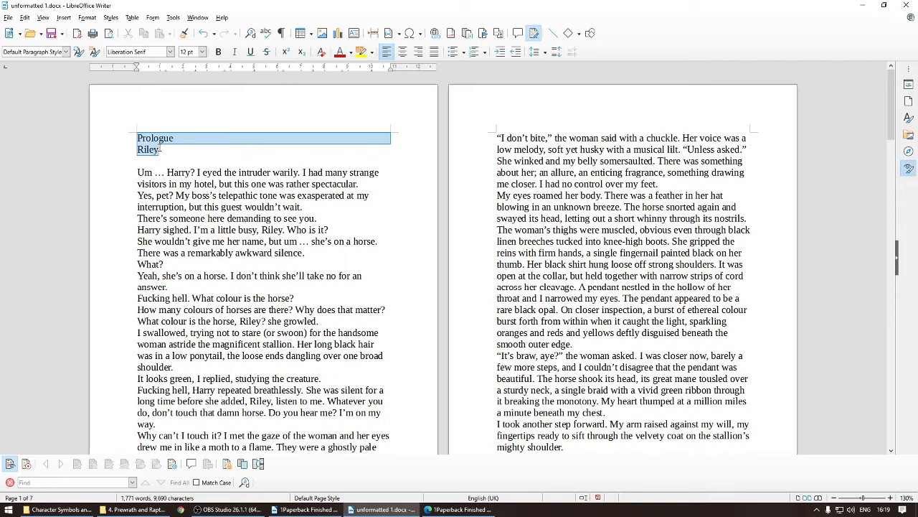
left_click(402, 51)
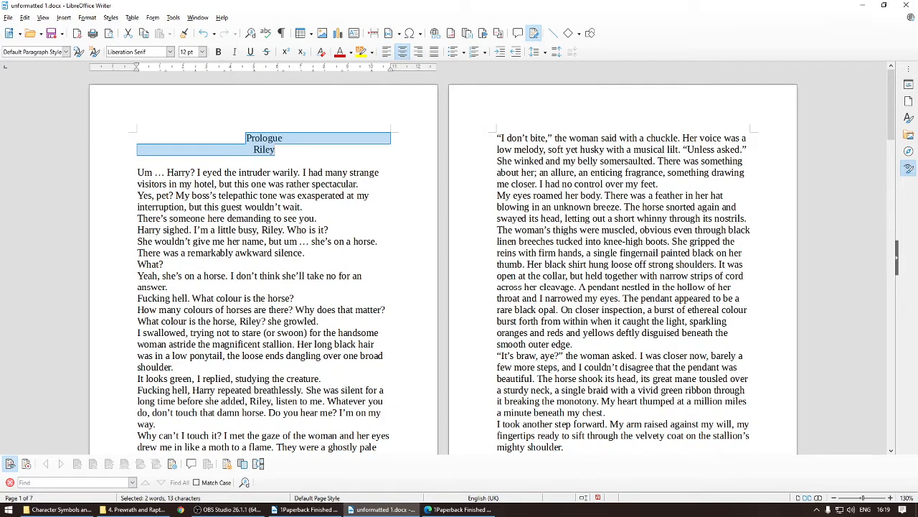
left_click(248, 138)
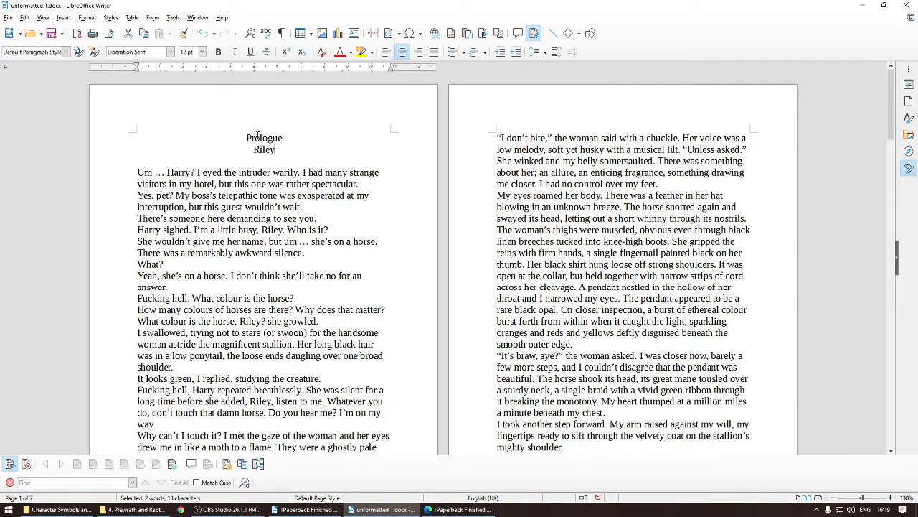
left_click_drag(248, 138, 288, 152)
left_click(288, 153)
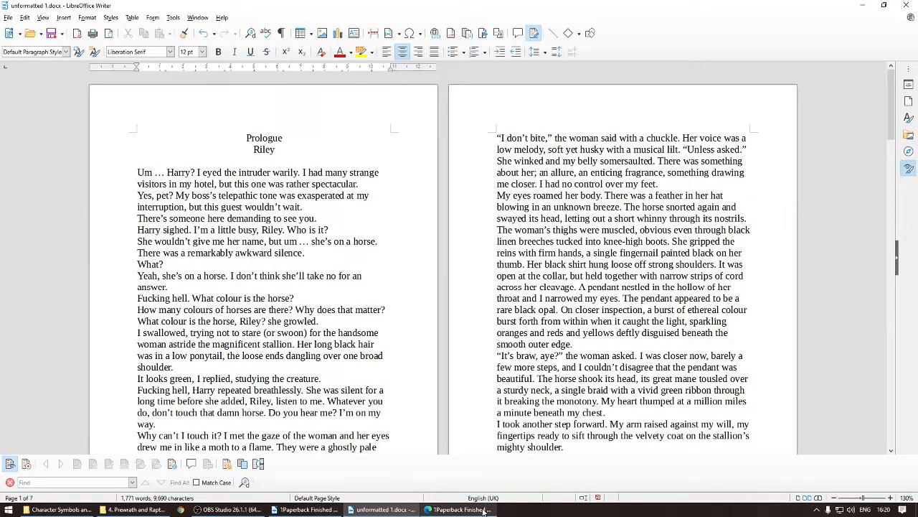
Step: Switch to the finished PDF and examine the prologue's opening paragraphs and their first-line indents
left_click(459, 509)
scroll(505, 285, "up", 1)
left_click_drag(496, 280, 650, 289)
left_click_drag(496, 280, 649, 290)
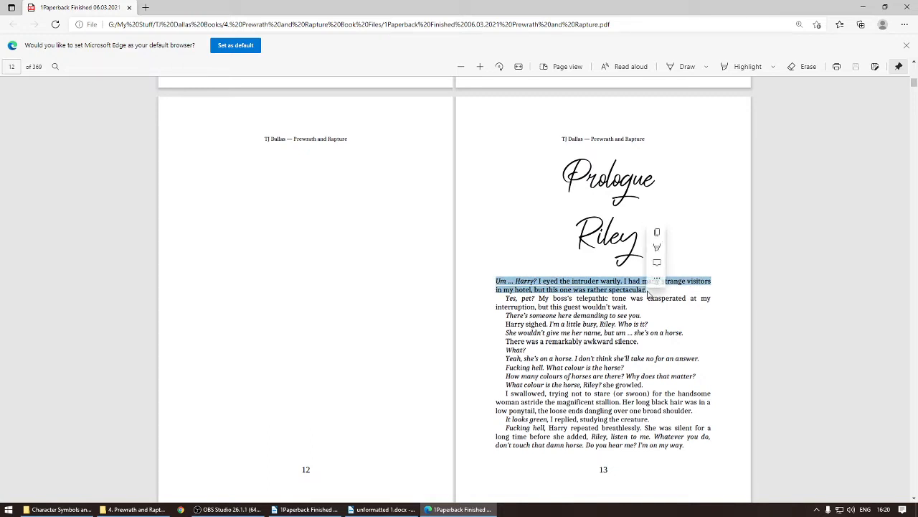
left_click(497, 291)
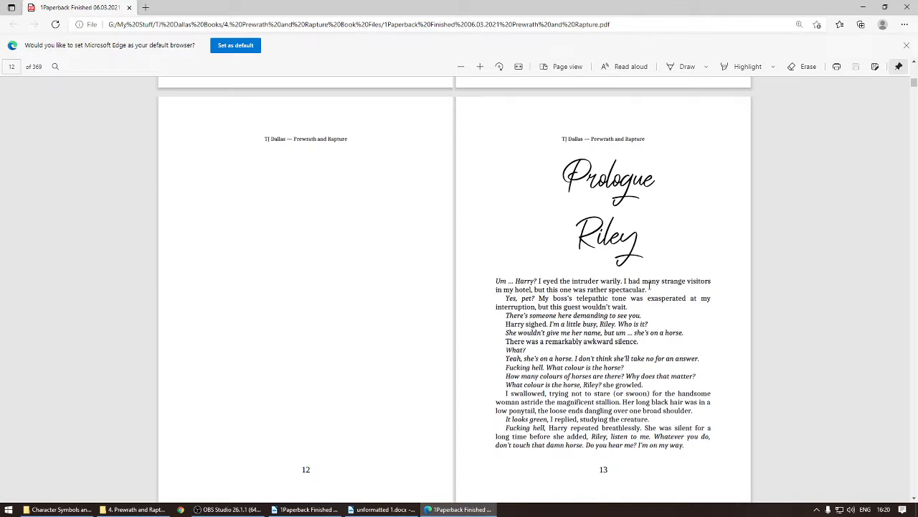
double_click(500, 281)
triple_click(498, 289)
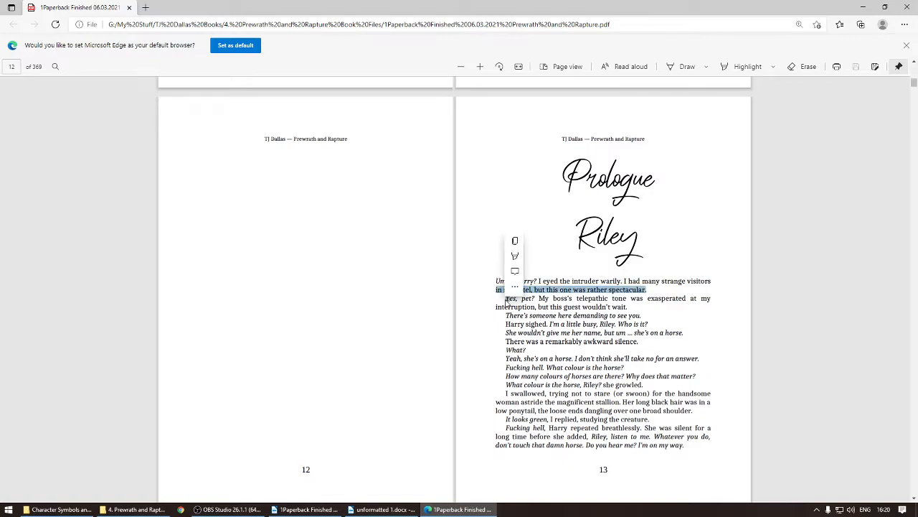
triple_click(507, 317)
left_click(512, 364)
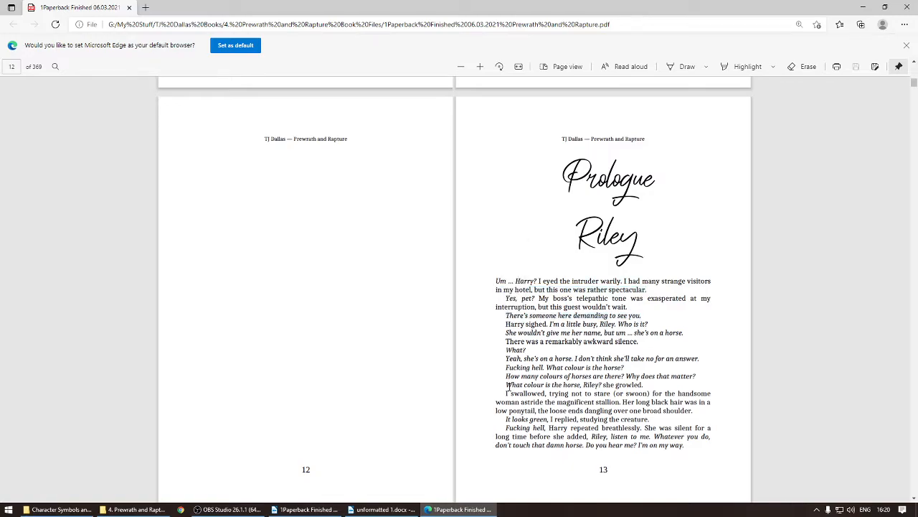
scroll(452, 403, "down", 10)
scroll(452, 404, "up", 10)
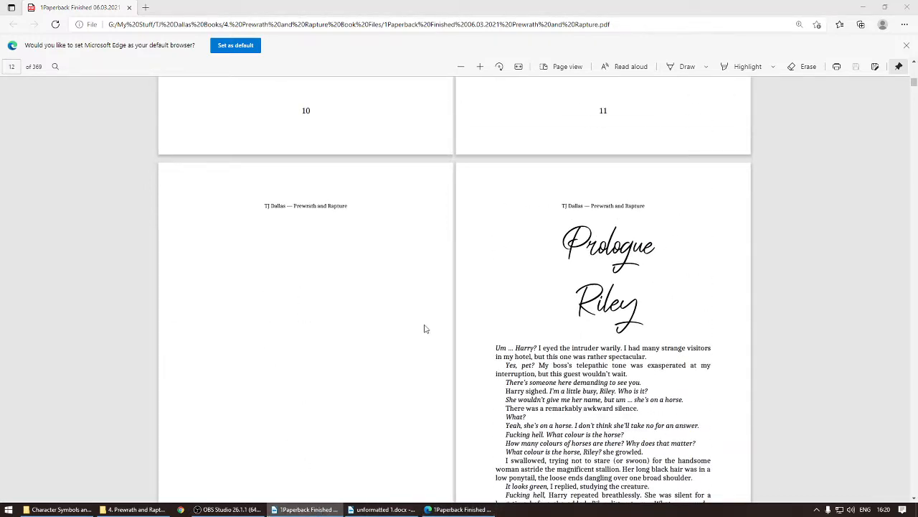
Step: Back in the manuscript, try indenting the 'Yes, pet?' paragraph with a tab character
left_click(385, 509)
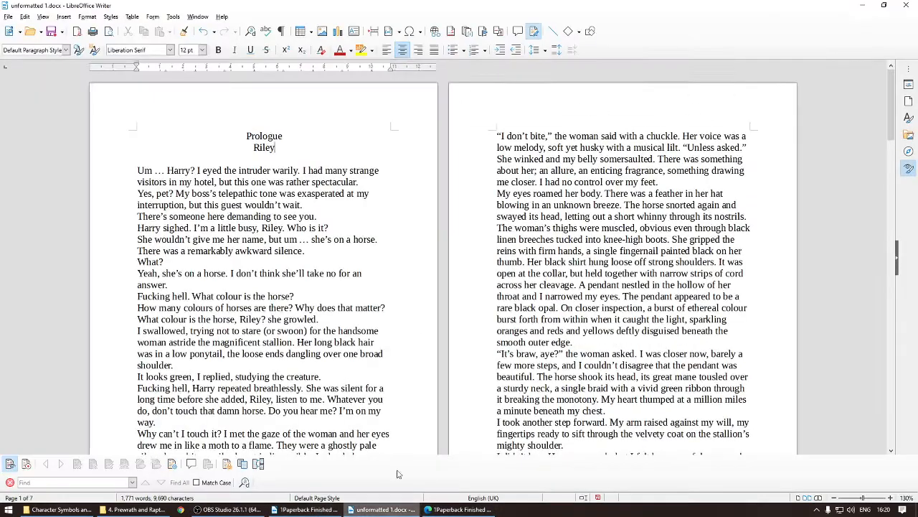
left_click(130, 195)
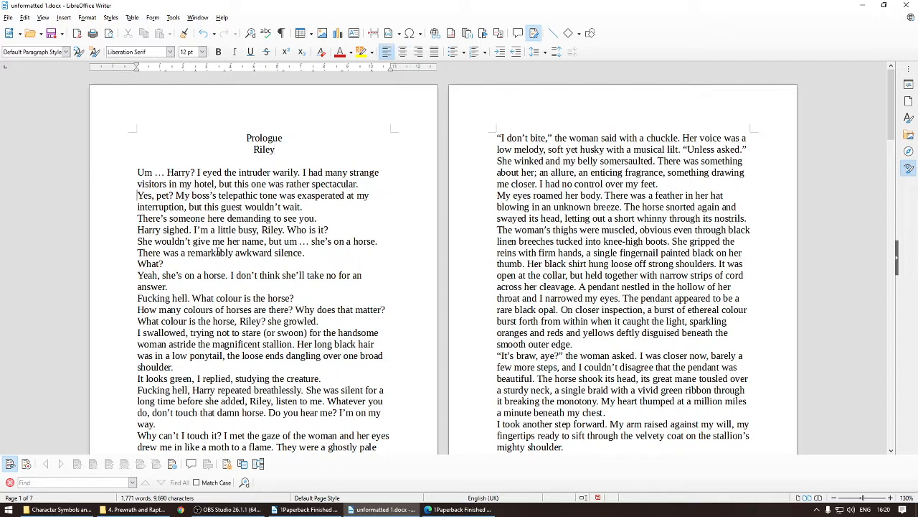
key("Tab")
key("BackSpace")
key("Tab")
double_click(157, 196)
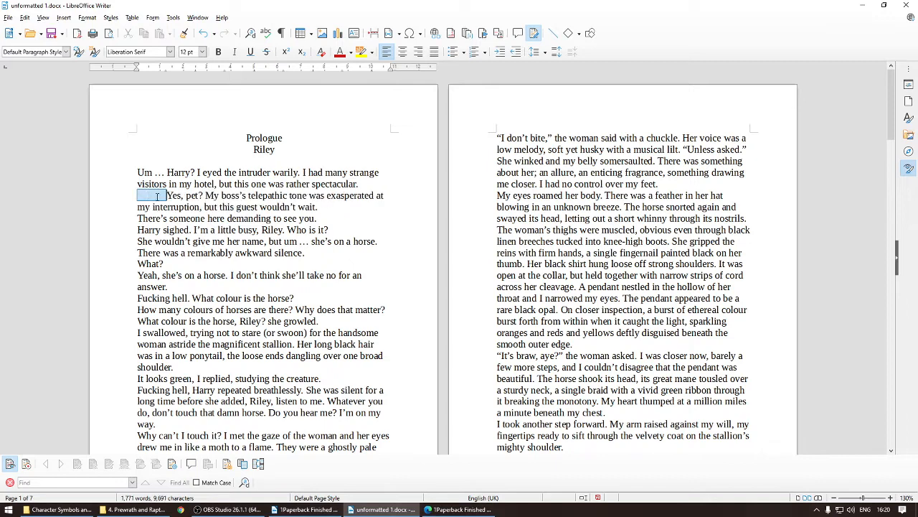
key("BackSpace")
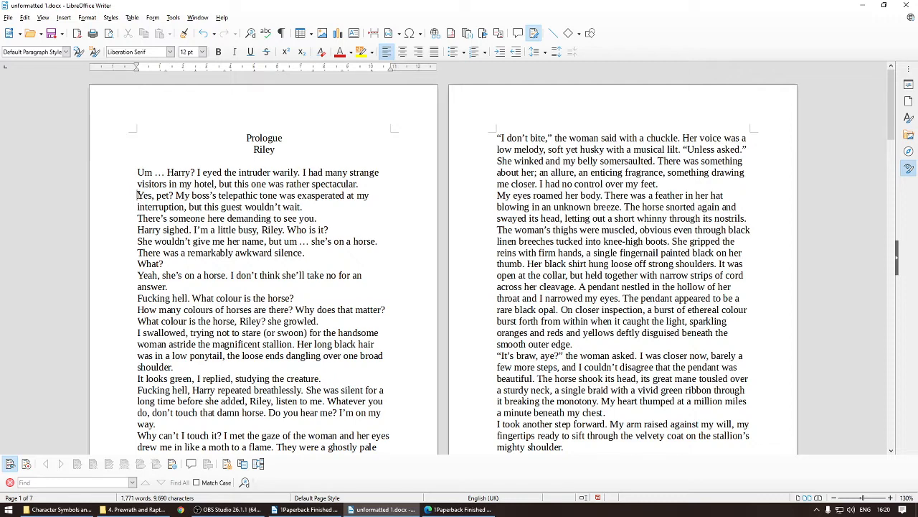
Step: Enable the automatic first-line indent for the 'Yes, pet?' paragraph
right_click(137, 196)
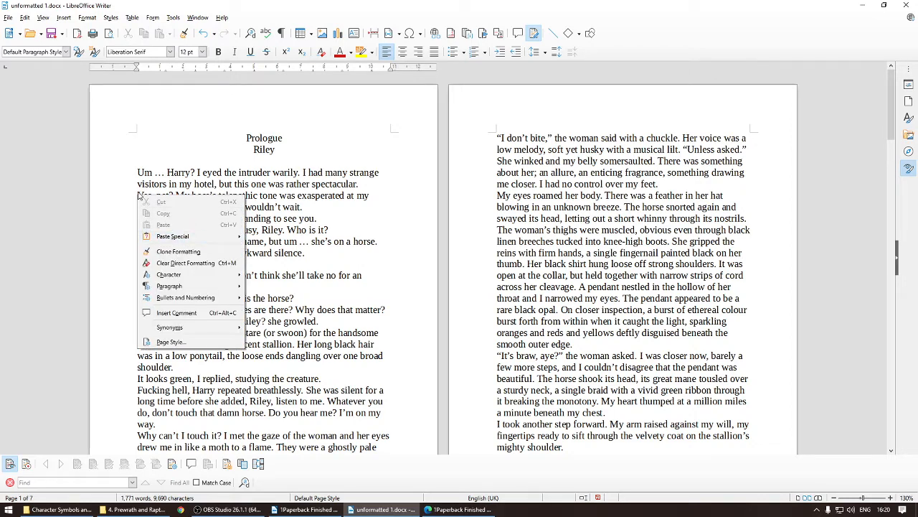
mouse_move(172, 287)
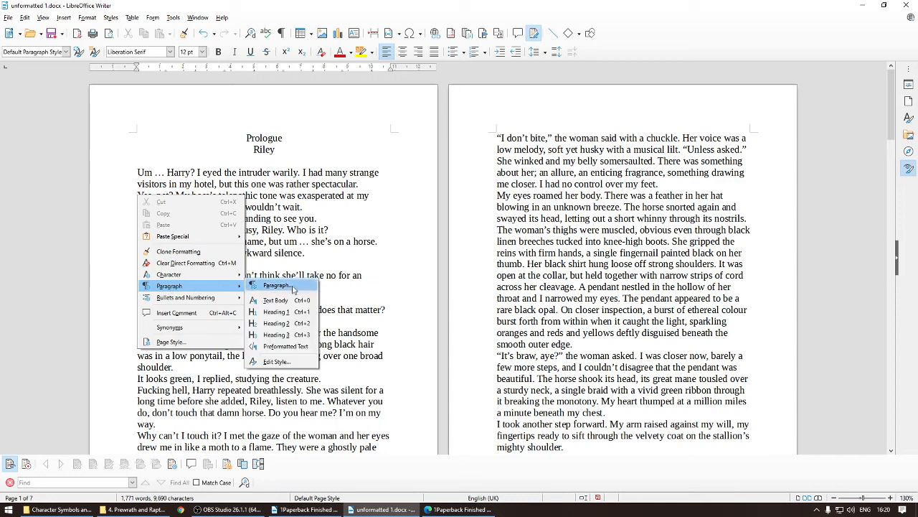
left_click(292, 287)
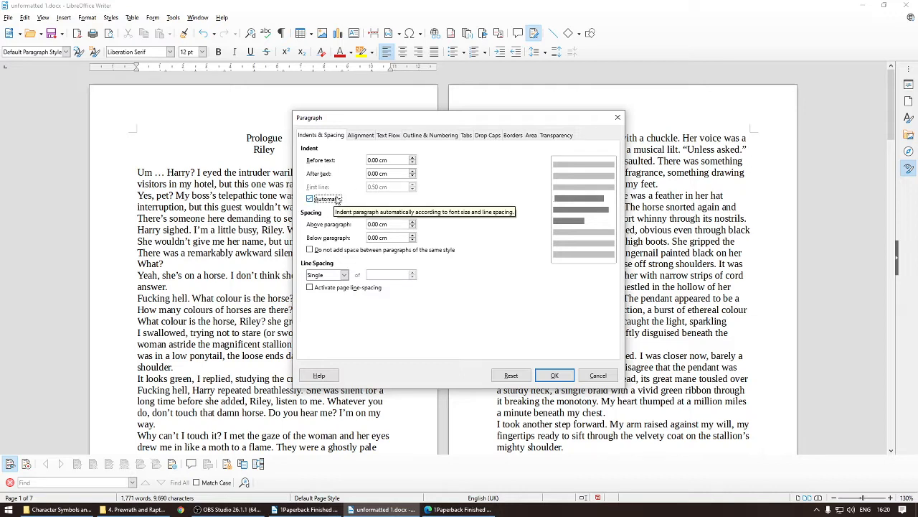
left_click(310, 199)
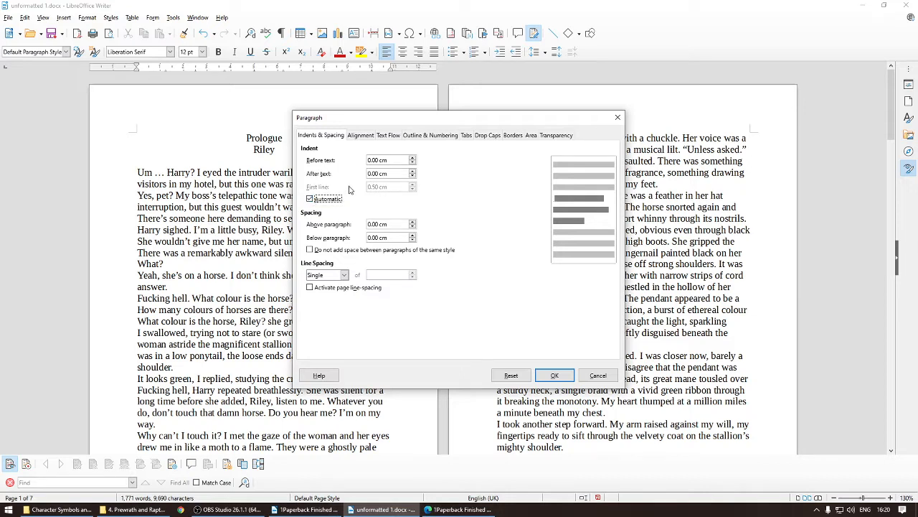
left_click(555, 375)
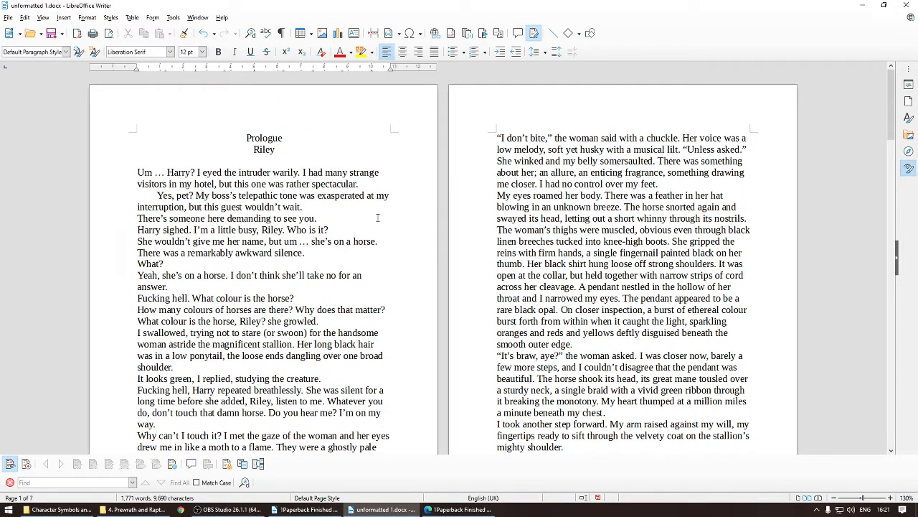
Step: Add a new paragraph after the 'Yes, pet?' paragraph and type ggggg as test text
key("Return")
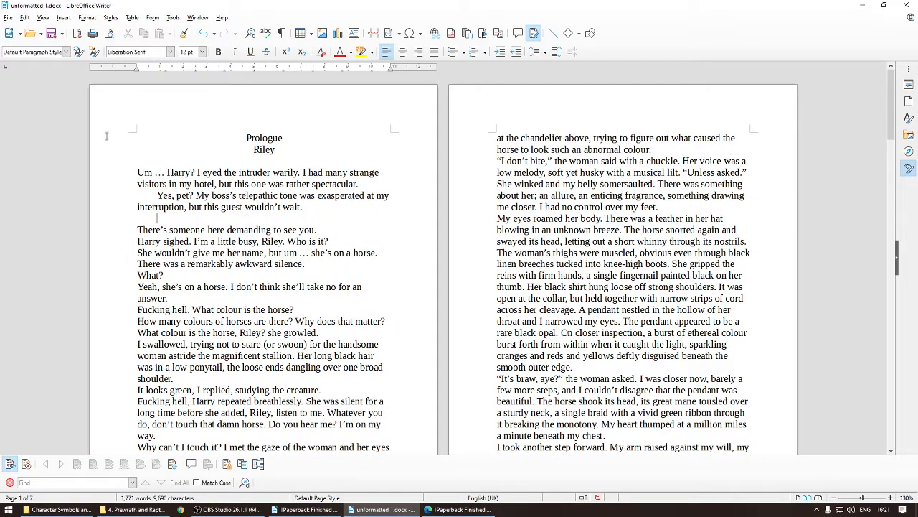
type("ggggg")
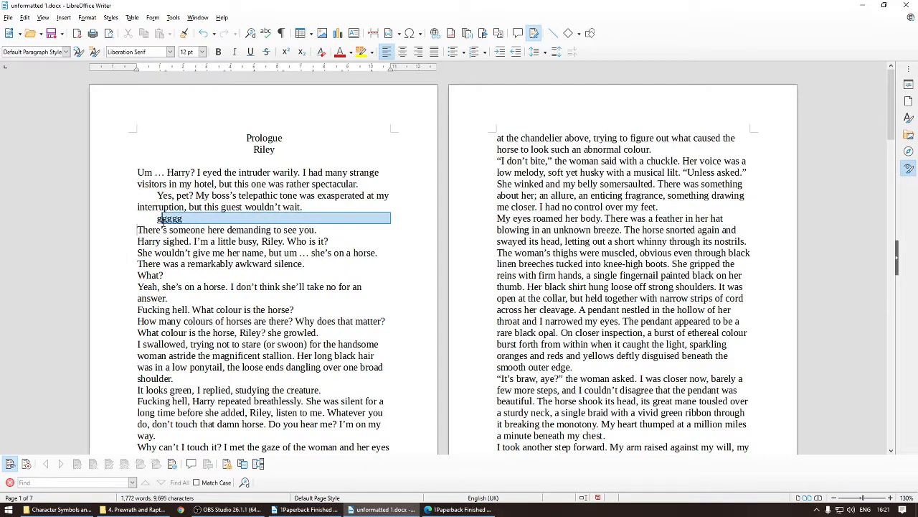
Step: Delete the ggggg test paragraph below the 'Yes, pet?' paragraph
left_click_drag(178, 218, 155, 218)
key("BackSpace")
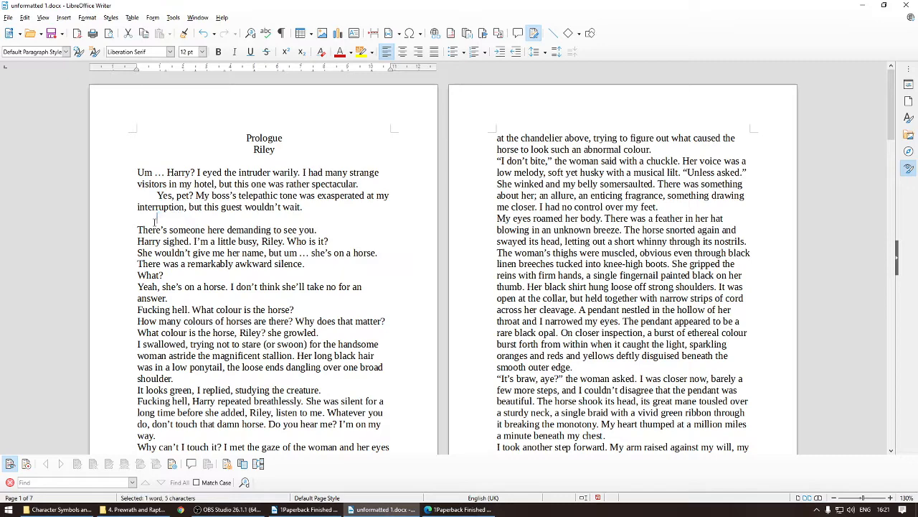
key("BackSpace")
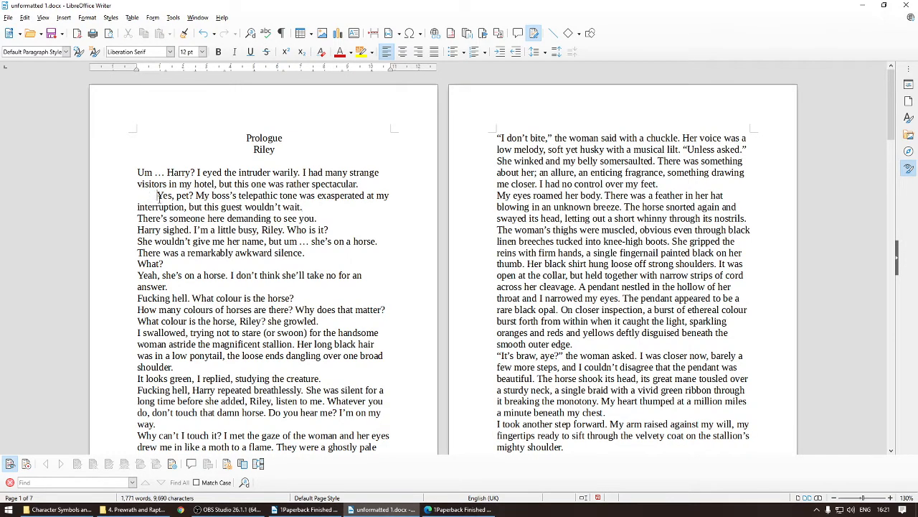
Step: Give the prologue paragraphs from 'Yes, pet?' to the end an automatic 0.5 cm first-line indent
scroll(156, 196, "down", 15)
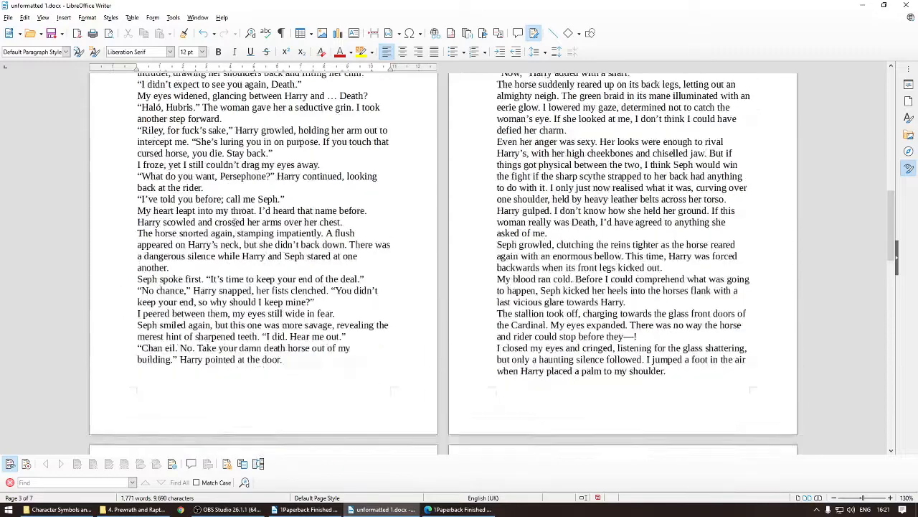
scroll(235, 222, "down", 8)
left_click_drag(137, 184, 149, 229)
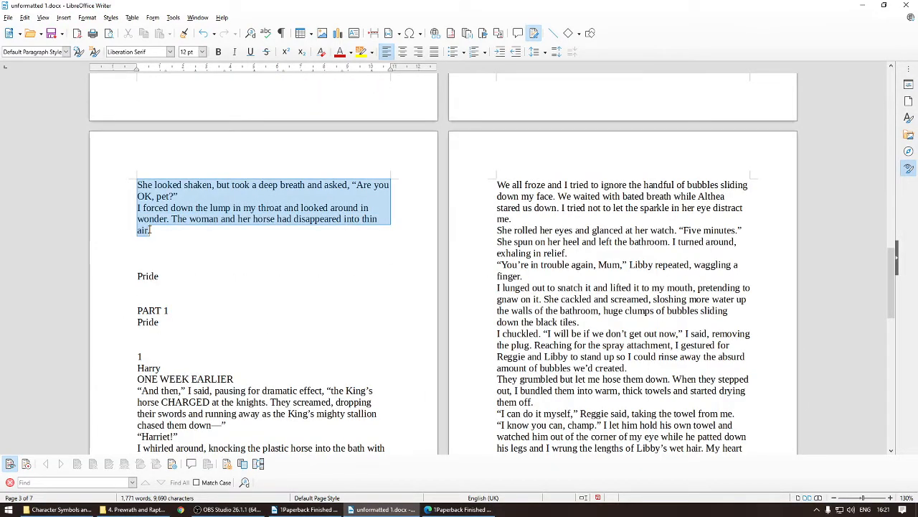
right_click(261, 198)
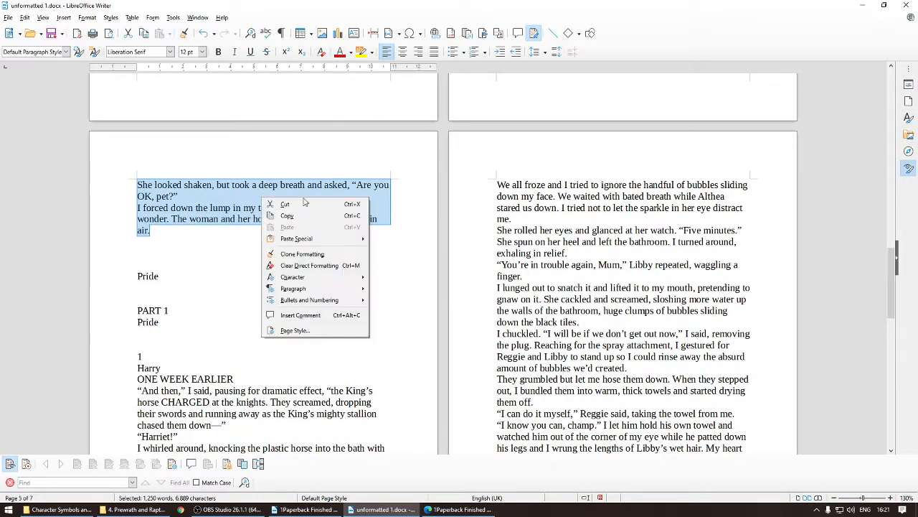
mouse_move(326, 289)
left_click(415, 287)
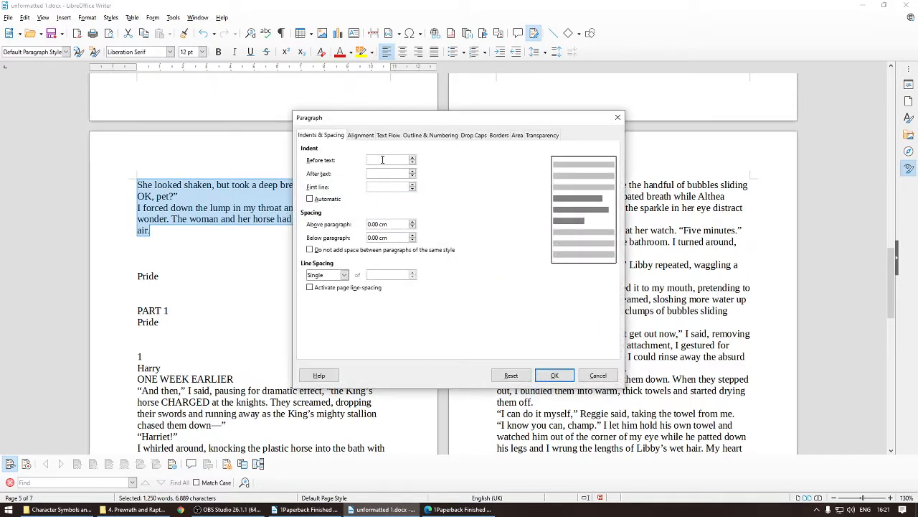
left_click(377, 187)
type("0")
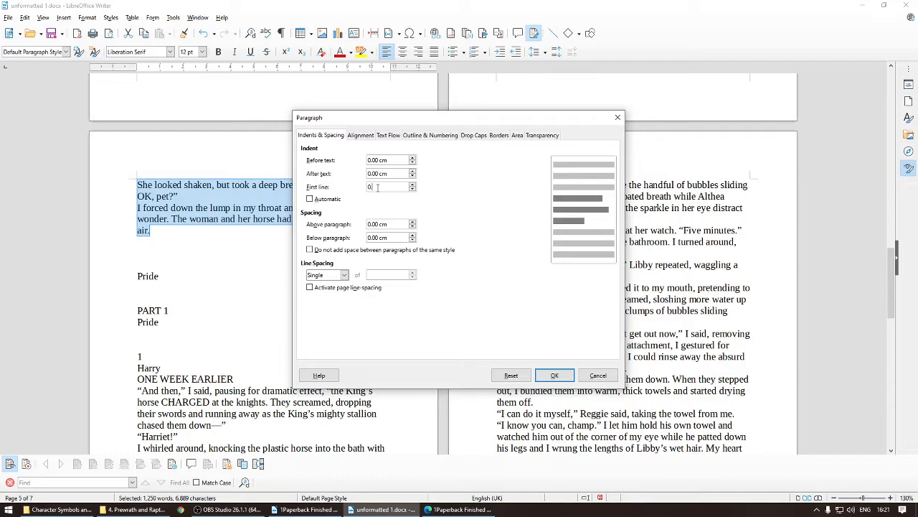
type(".5")
left_click(555, 376)
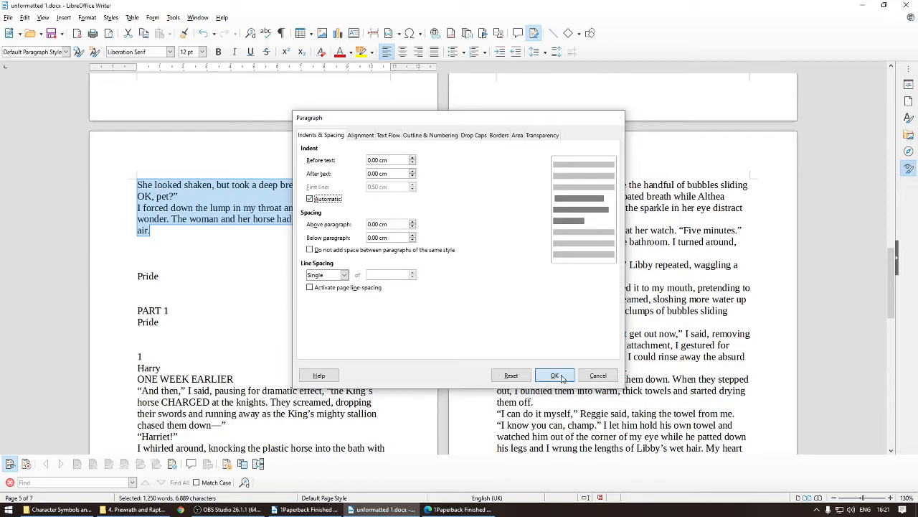
Step: Set the prologue's body text from 'Um … Harry?' to the end in Caladea at 10.5 pt
scroll(306, 287, "up", 10)
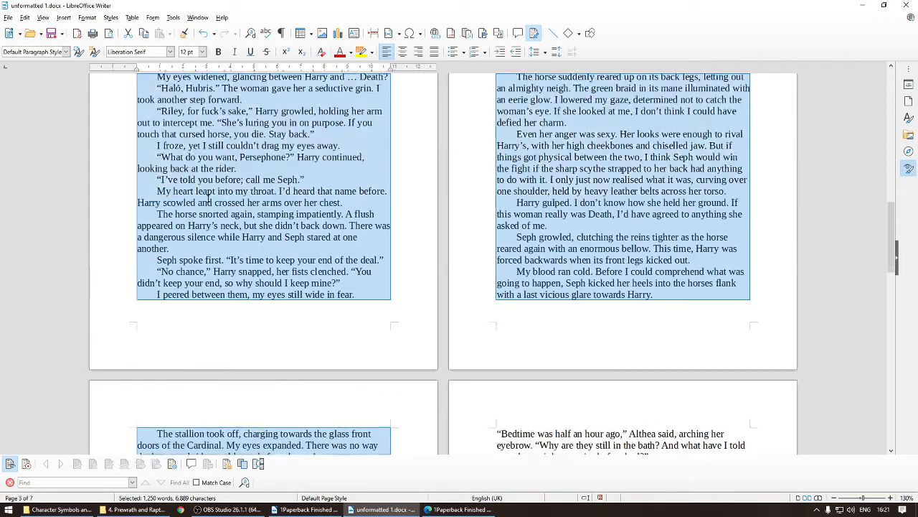
scroll(209, 199, "up", 8)
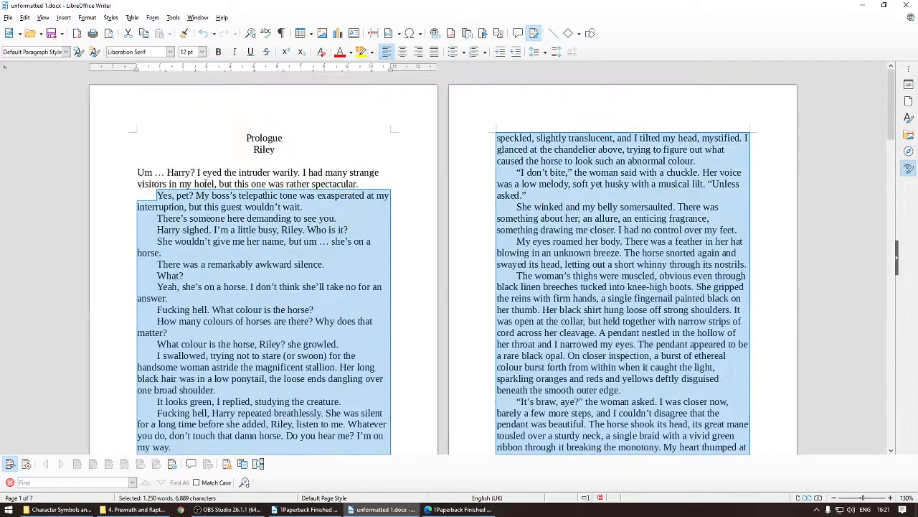
left_click(177, 184)
left_click_drag(138, 173, 307, 221)
scroll(307, 222, "down", 10)
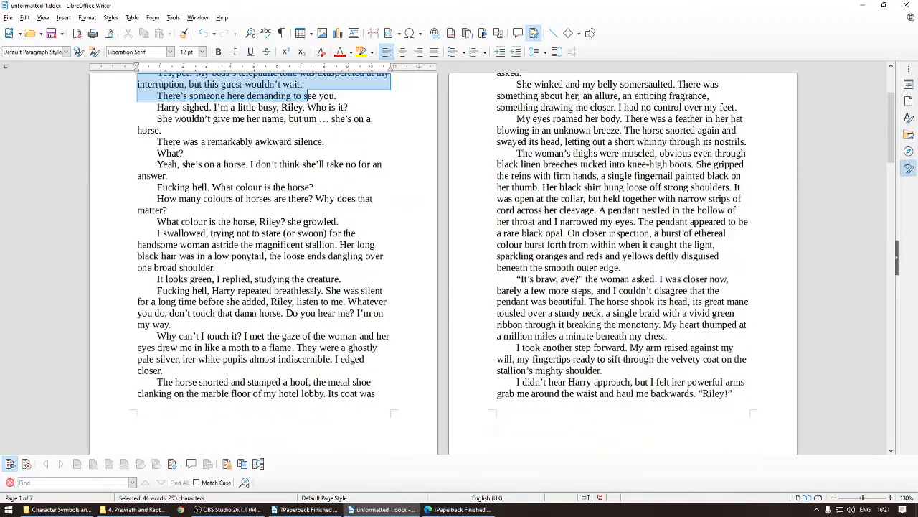
scroll(308, 223, "down", 10)
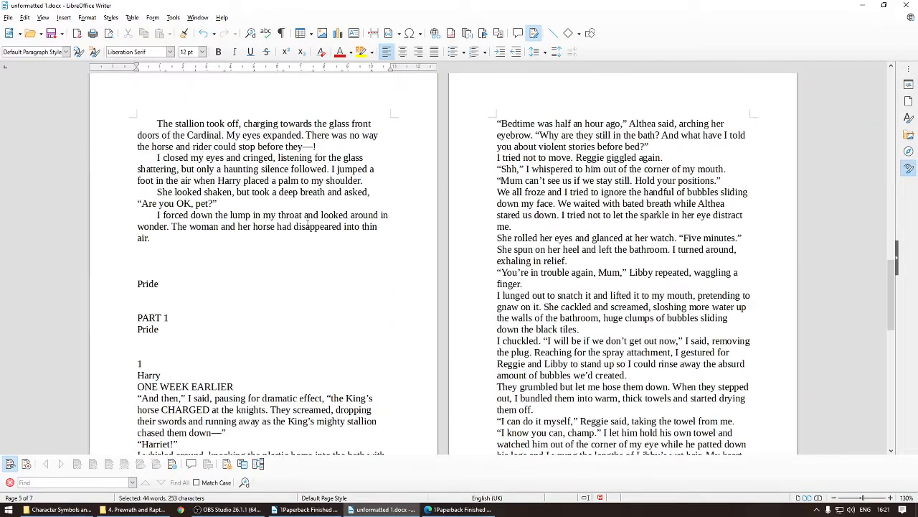
left_click_drag(308, 224, 200, 240)
left_click(170, 52)
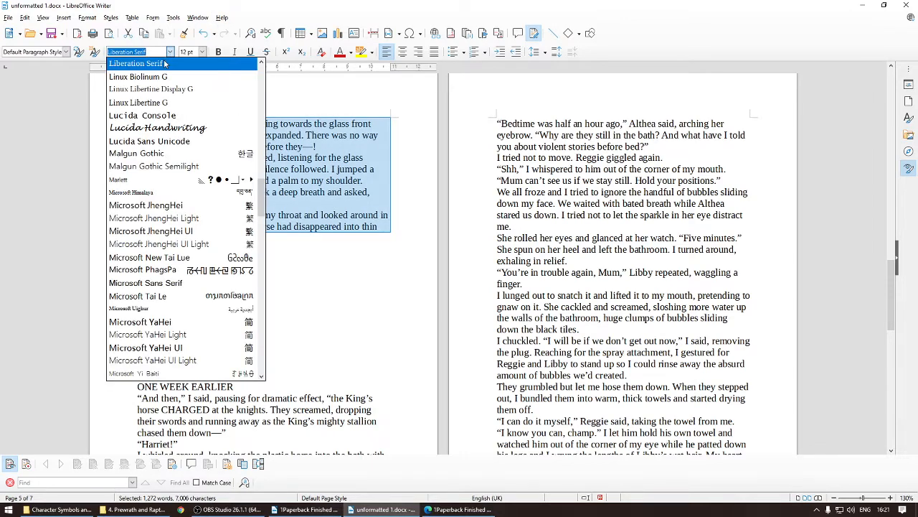
scroll(182, 122, "up", 10)
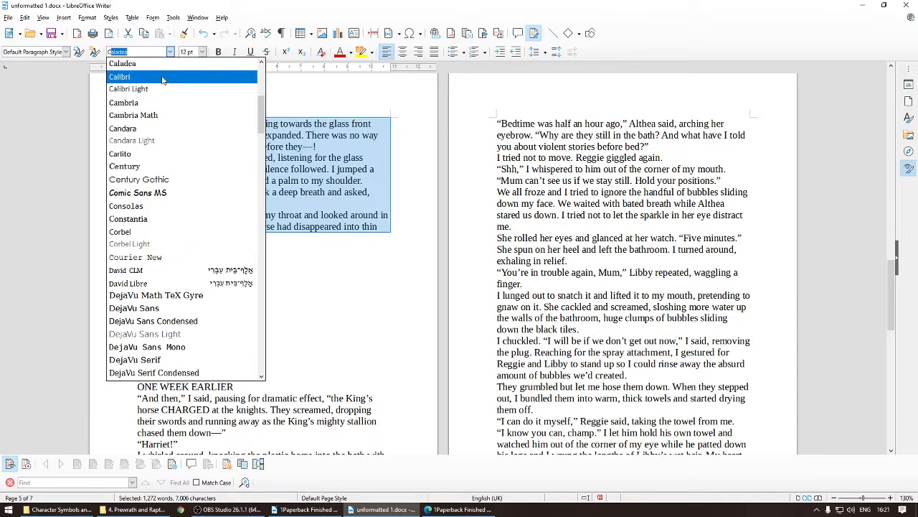
left_click(143, 63)
left_click(203, 52)
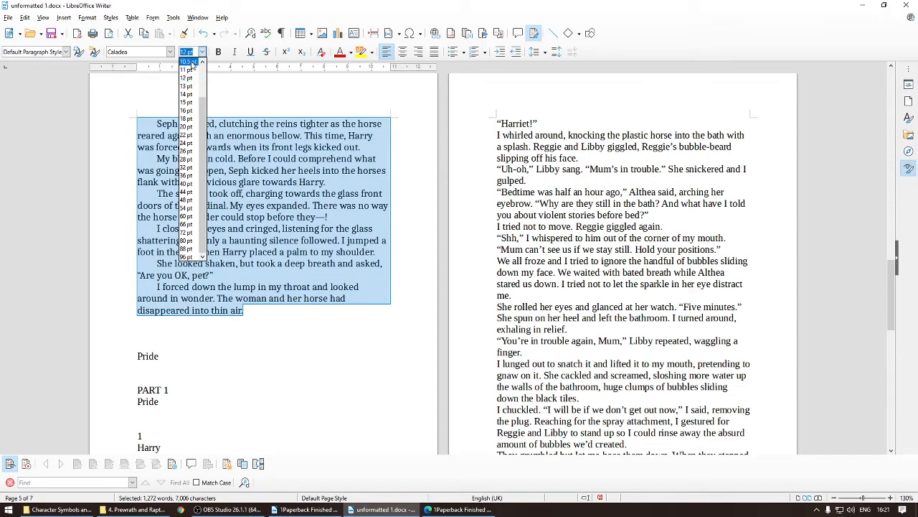
left_click(189, 64)
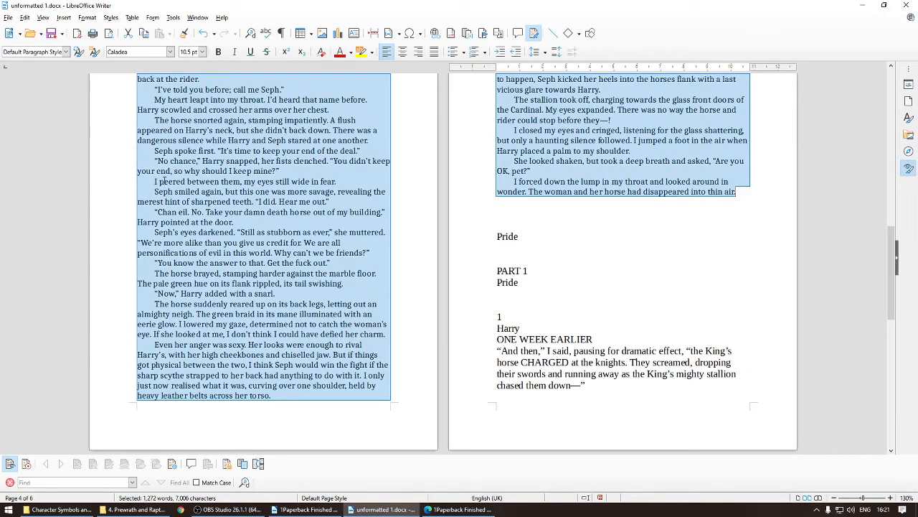
Step: Switch to the finished PDF to examine how the Prologue and Riley heading lines are styled
scroll(163, 181, "up", 15)
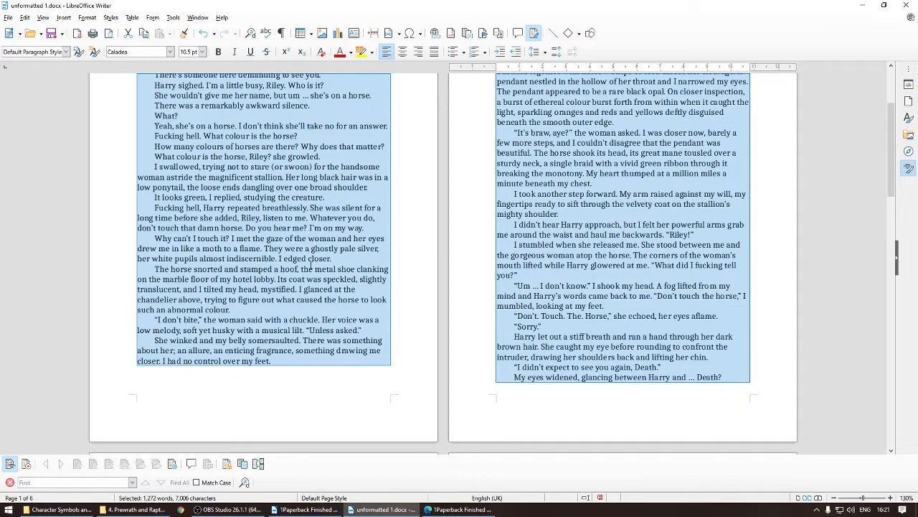
scroll(310, 267, "up", 4)
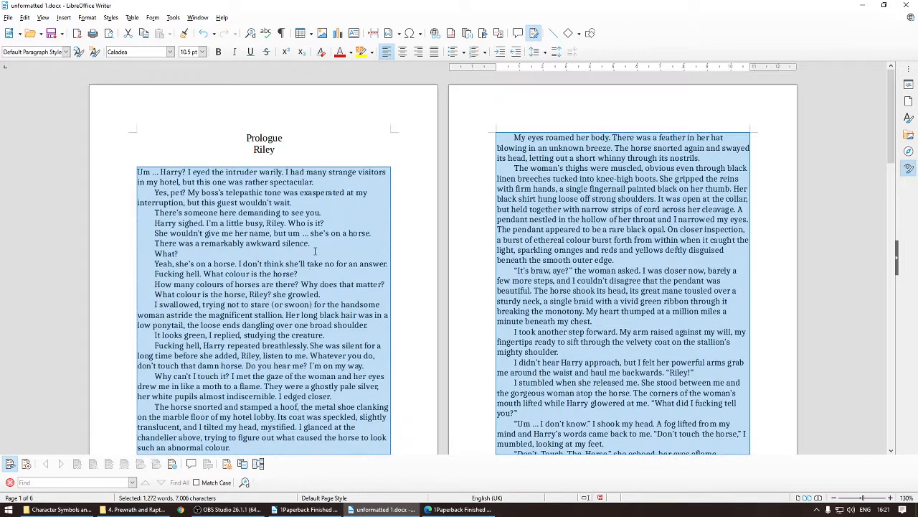
left_click(206, 247)
left_click_drag(245, 136, 309, 156)
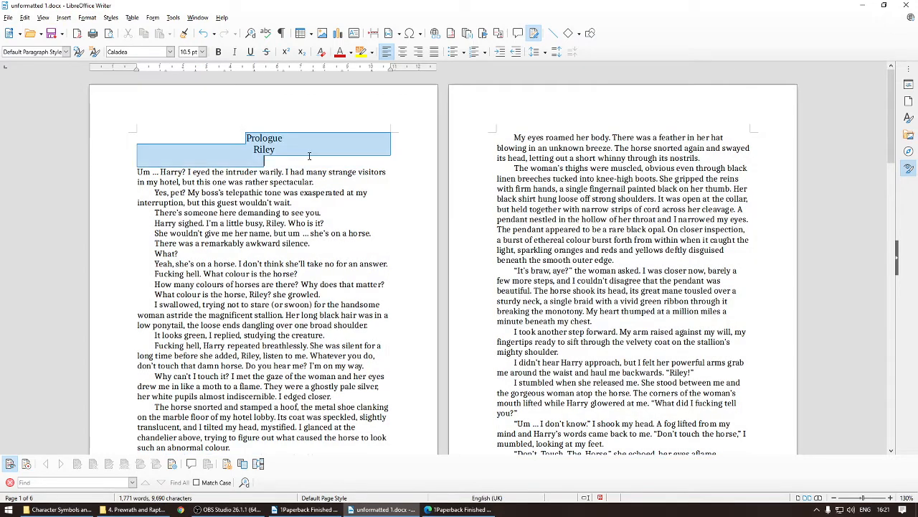
left_click(459, 509)
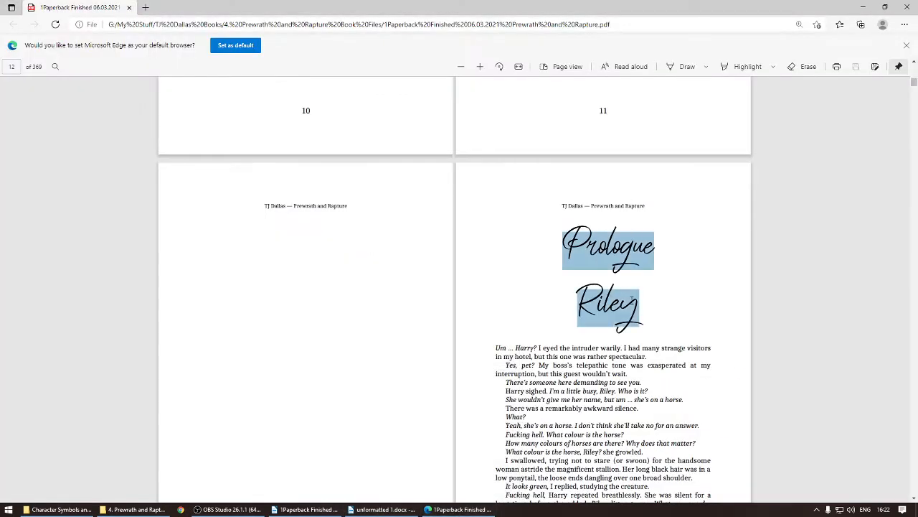
right_click(363, 509)
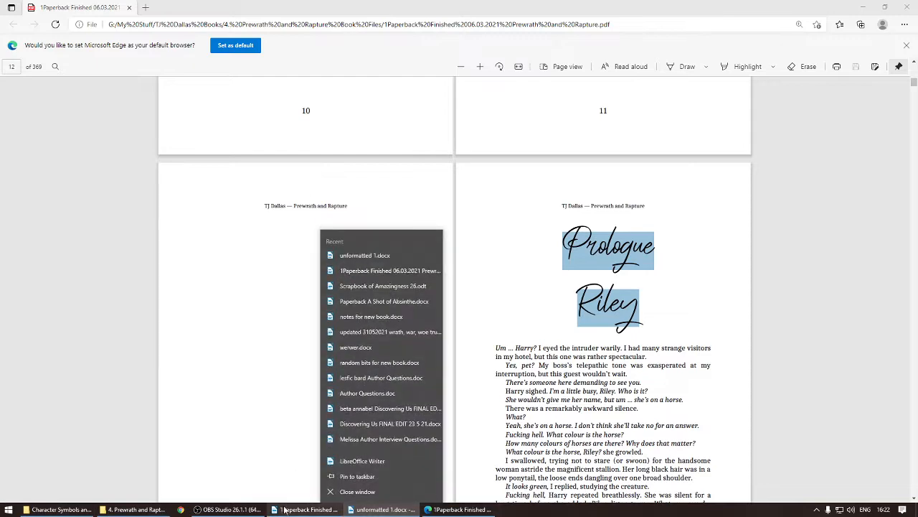
left_click(371, 507)
left_click(376, 507)
Step: Set the Prologue and Riley heading lines in the Saitama font at 48 pt
left_click_drag(244, 139, 285, 149)
left_click(170, 52)
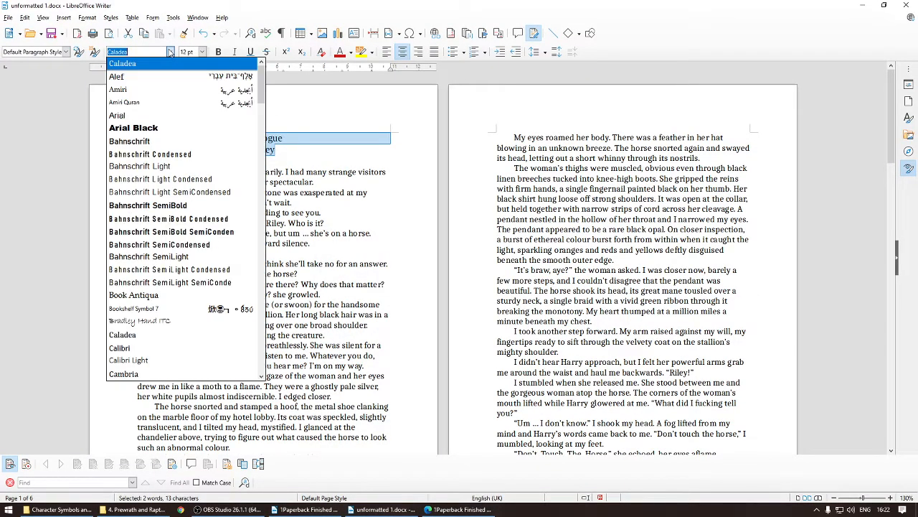
type("s")
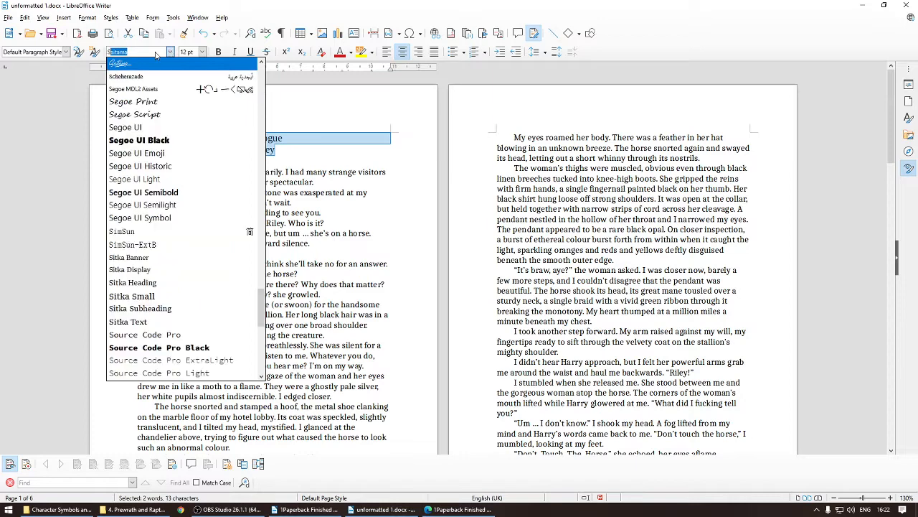
left_click(136, 64)
left_click(202, 52)
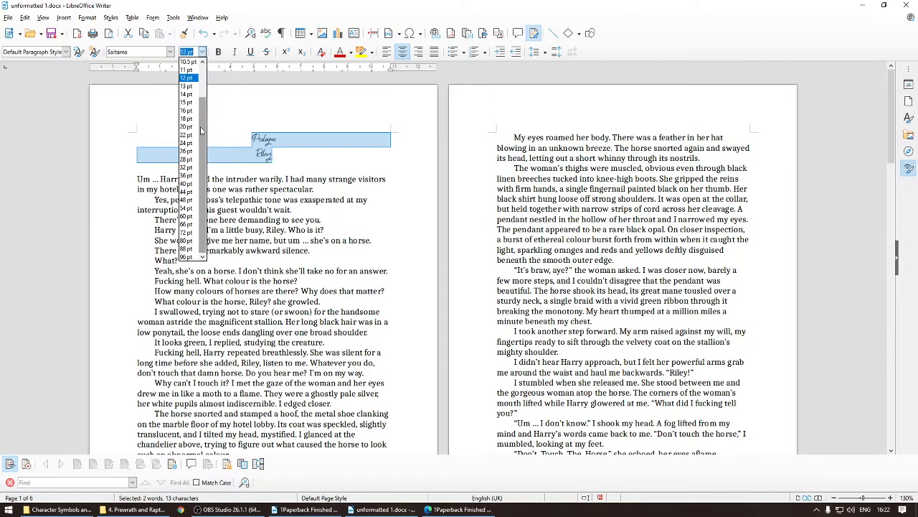
left_click(188, 201)
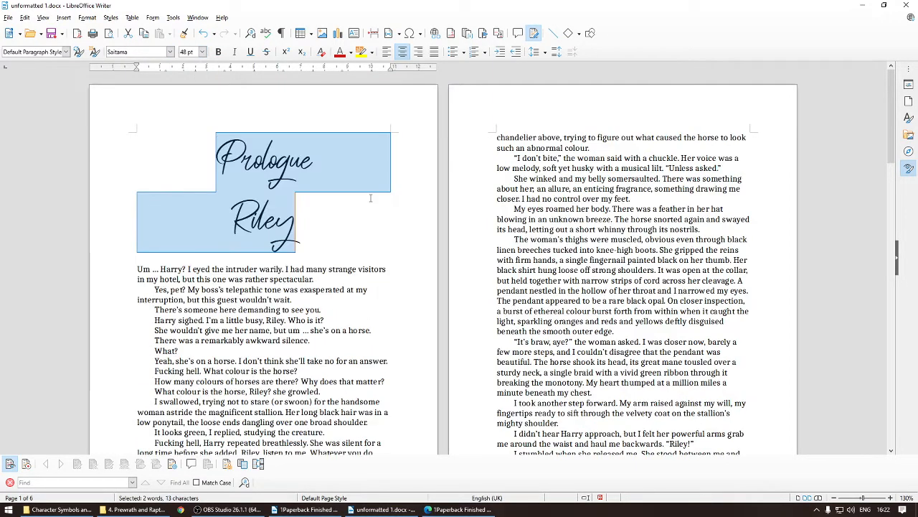
left_click(351, 252)
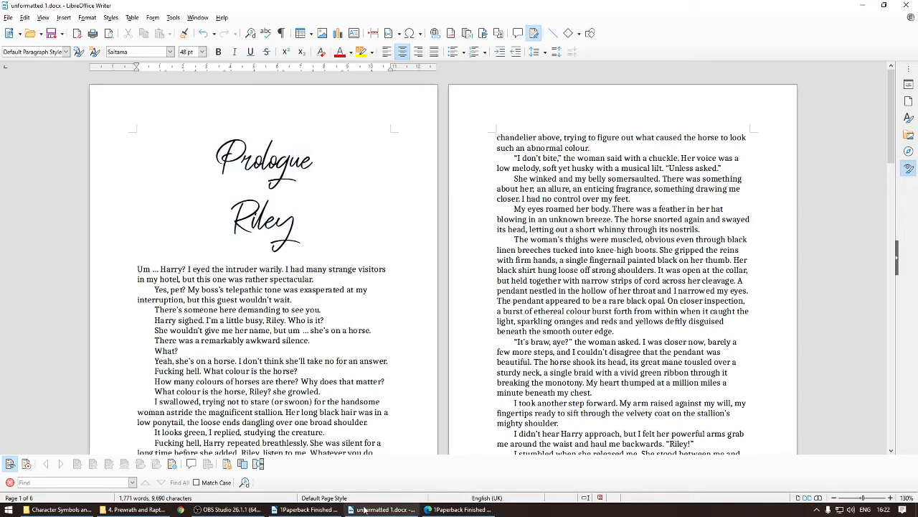
Step: Check the running header text at the top of the finished PDF's prologue page
left_click(459, 508)
left_click_drag(561, 206, 648, 210)
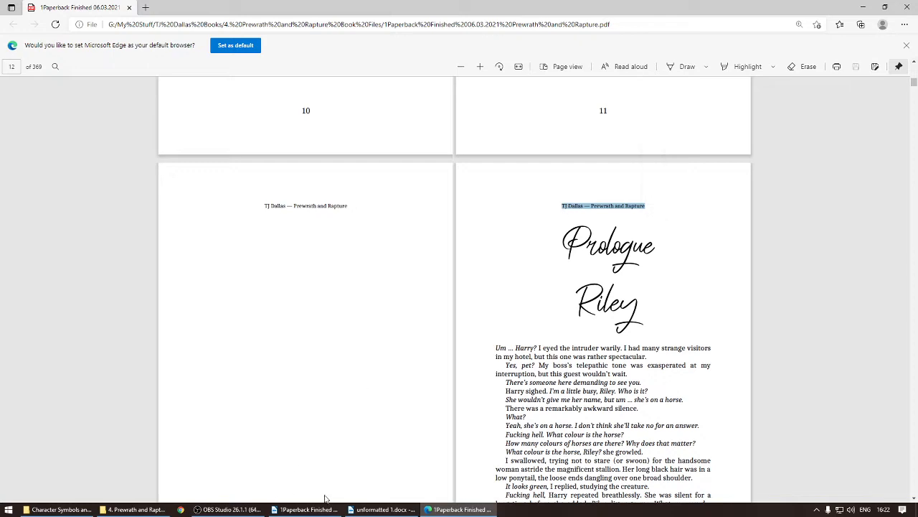
left_click(381, 509)
Step: Add a default page style header reading the author's name, a hyphen, and Prewrath and Rapture
left_click(253, 102)
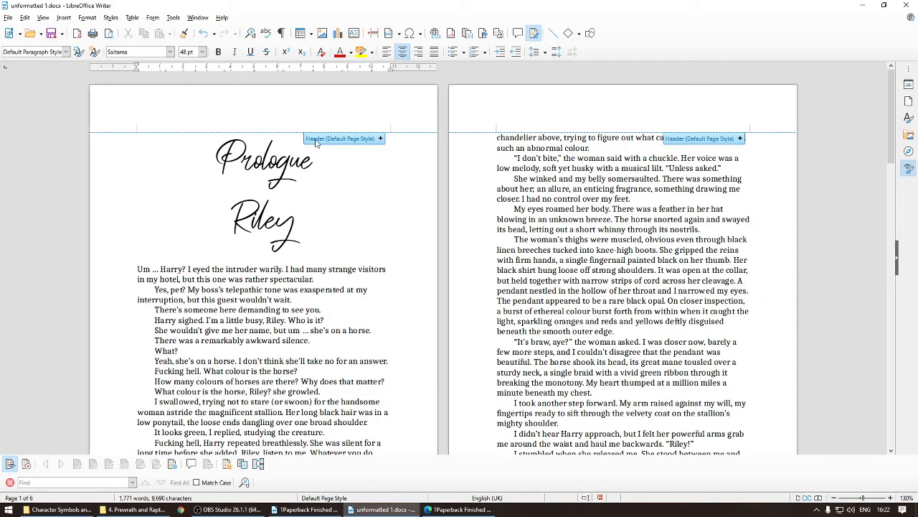
left_click(373, 140)
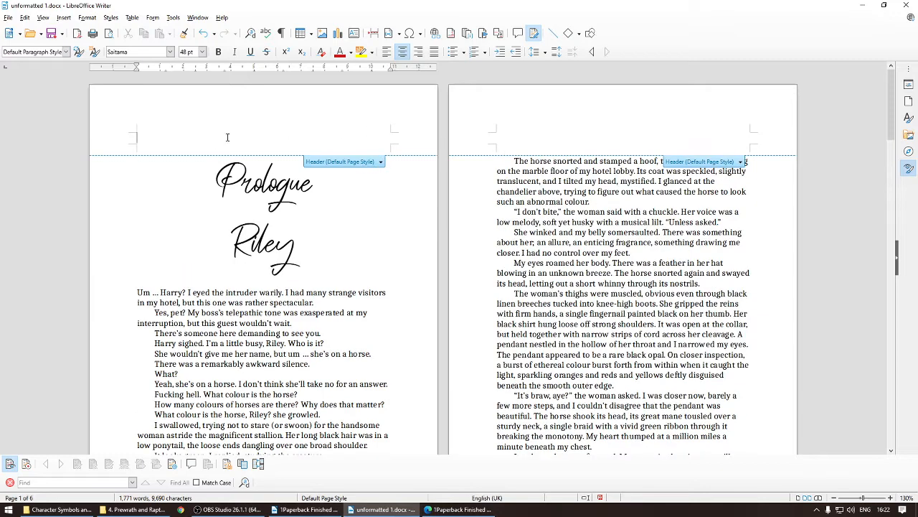
type("TJ ")
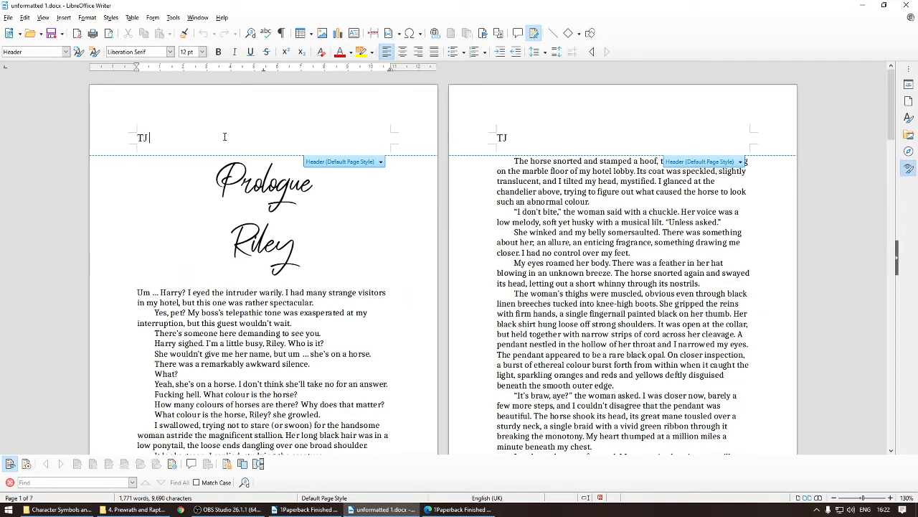
type("Dallas-Pre")
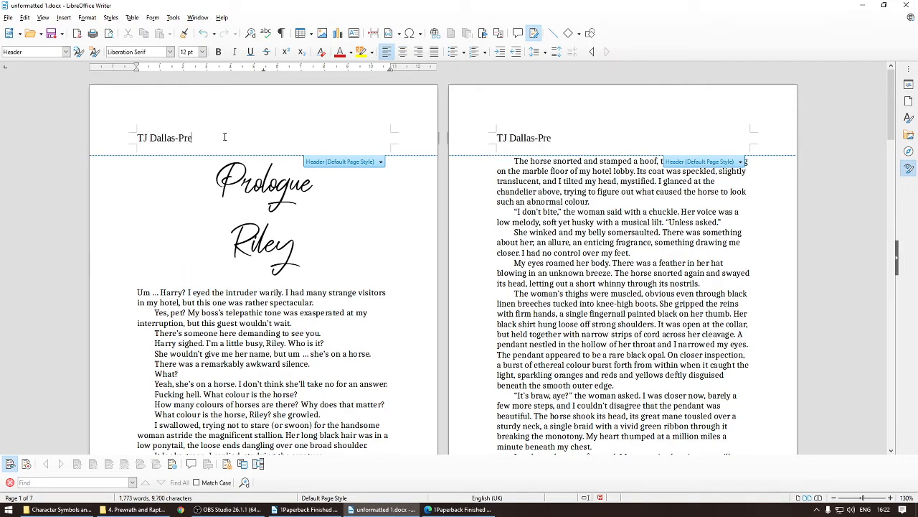
type("wrath and Rapture")
Step: Centre the header line and set its text size to 8 pt
triple_click(188, 137)
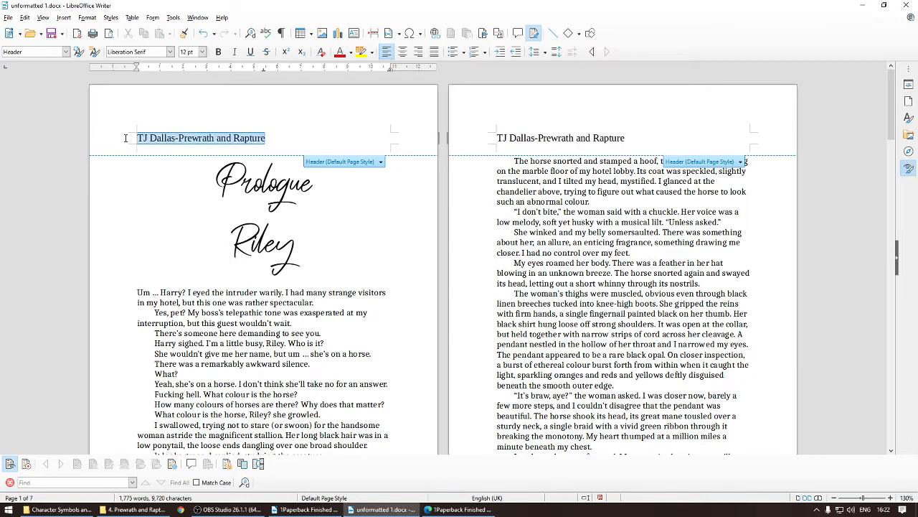
left_click(402, 51)
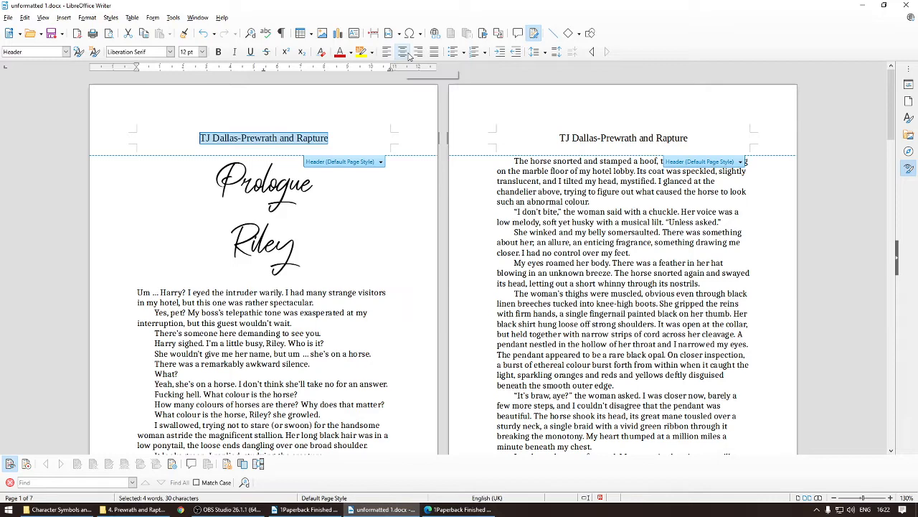
left_click(202, 52)
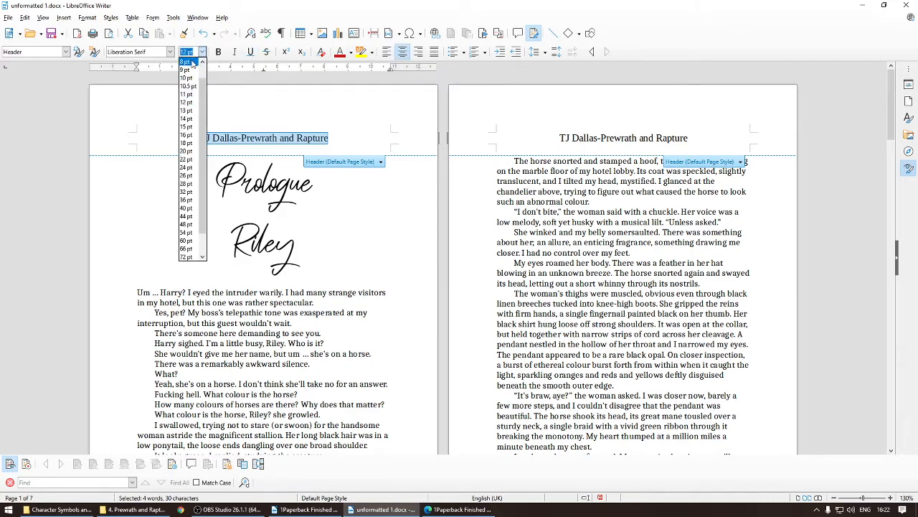
left_click(189, 62)
Step: Set the header line's font to Caladea
left_click(170, 52)
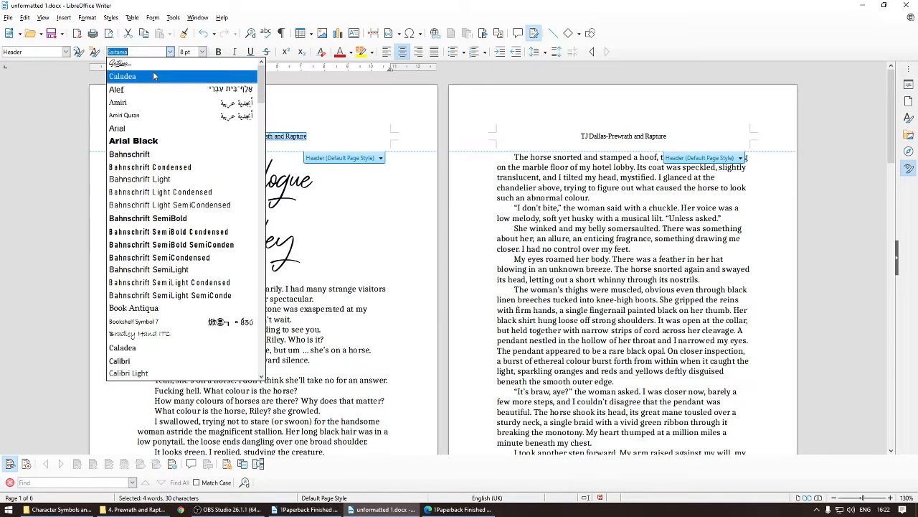
left_click(153, 75)
key("Down")
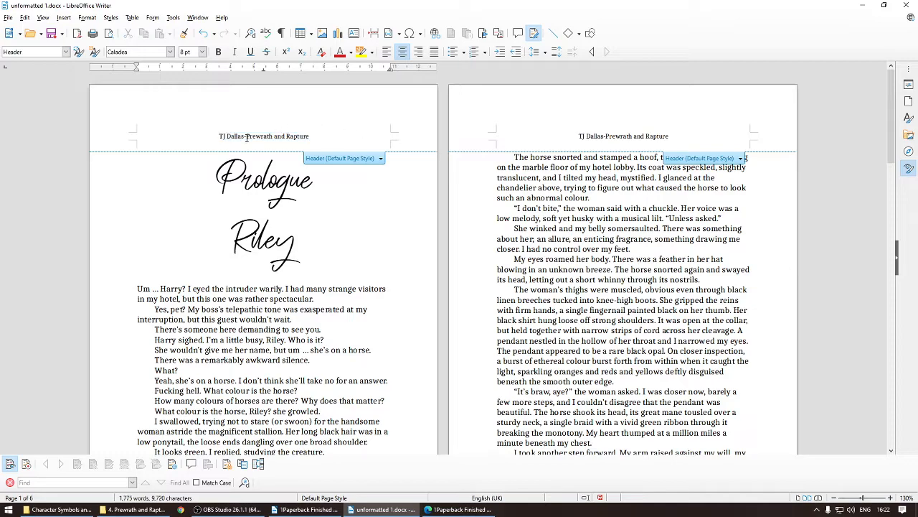
Step: Put spaces around the hyphen in the header so it reads TJ Dallas - Prewrath and Rapture
left_click_drag(249, 136, 286, 136)
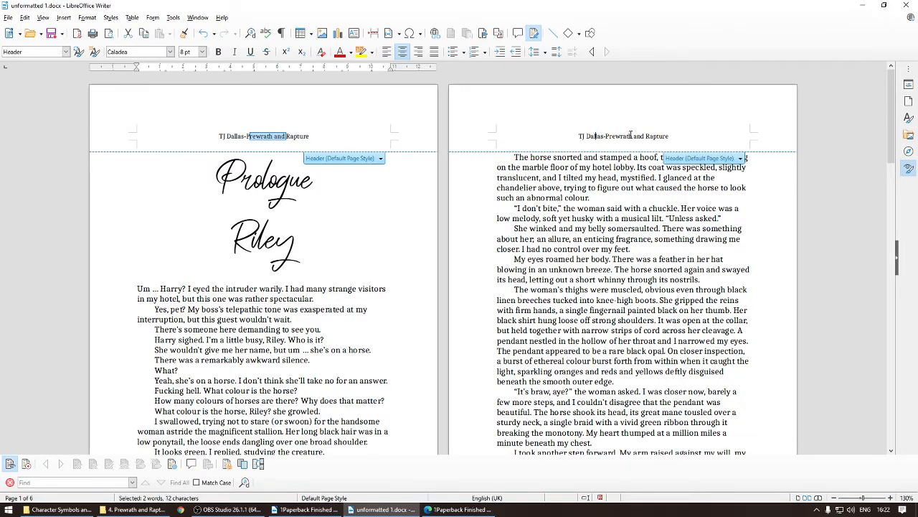
left_click_drag(596, 136, 633, 135)
scroll(624, 147, "down", 7)
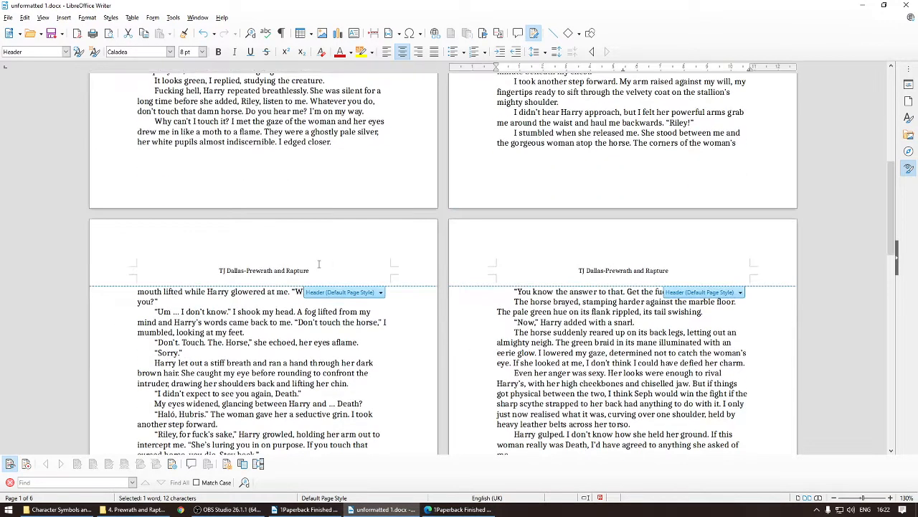
scroll(319, 265, "up", 7)
left_click(245, 136)
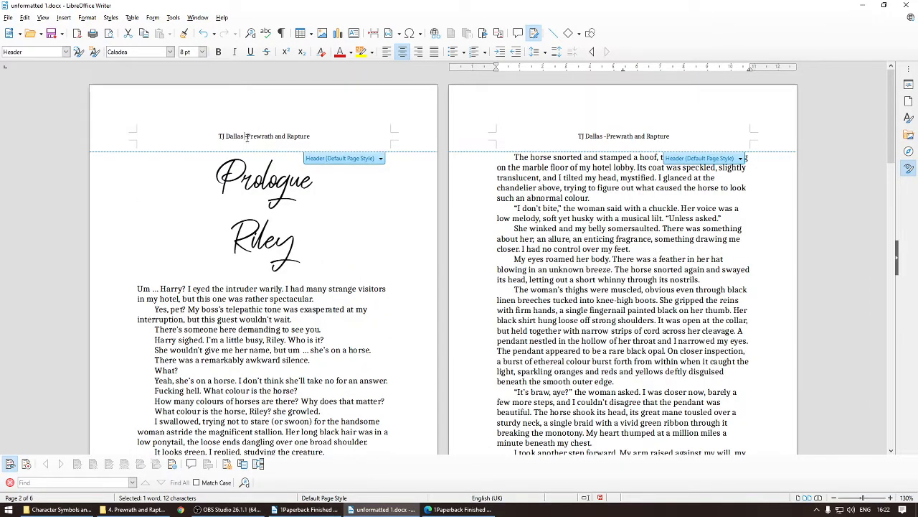
key("Right")
left_click(356, 146)
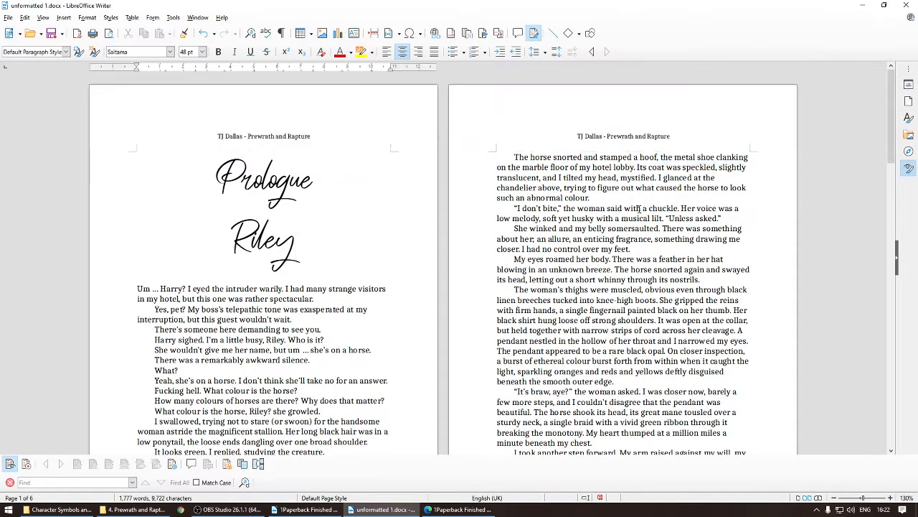
Step: Inspect the header text on the prologue and following pages
scroll(626, 257, "down", 10)
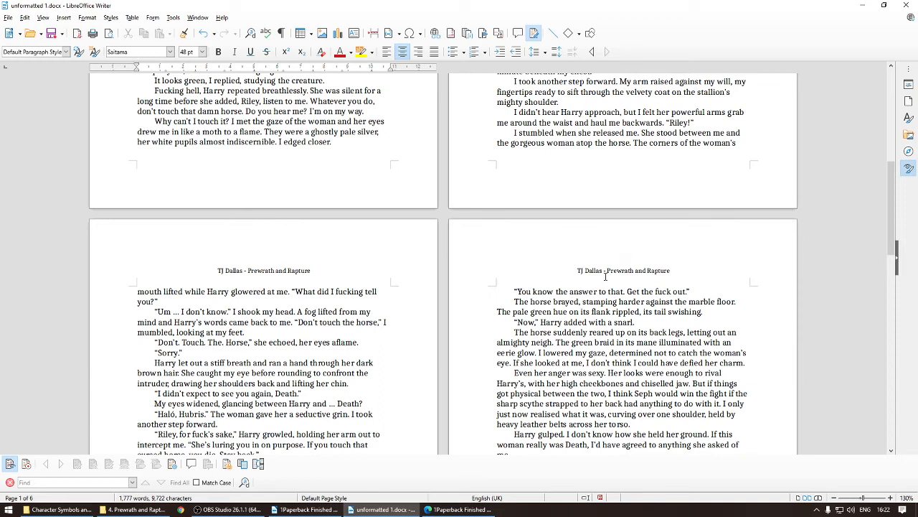
left_click_drag(603, 271, 635, 271)
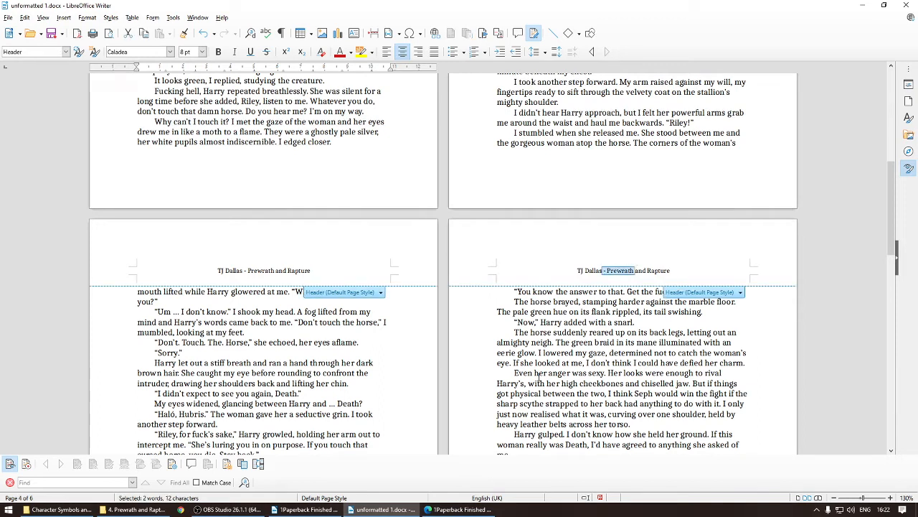
left_click(638, 322)
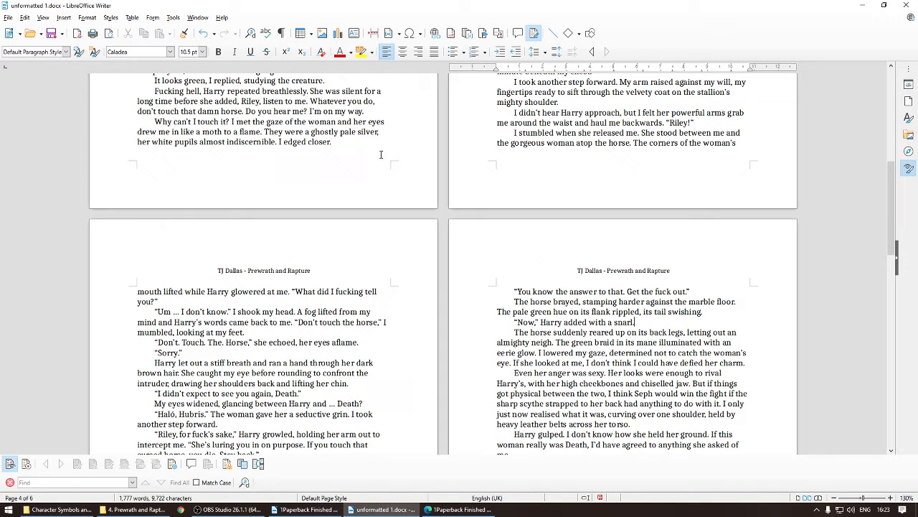
scroll(272, 156, "up", 20)
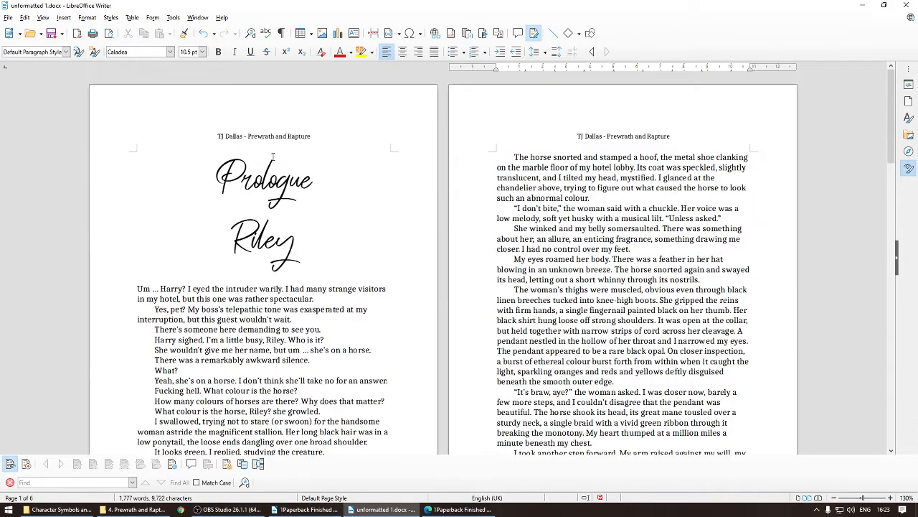
left_click_drag(251, 137, 302, 136)
left_click(602, 142)
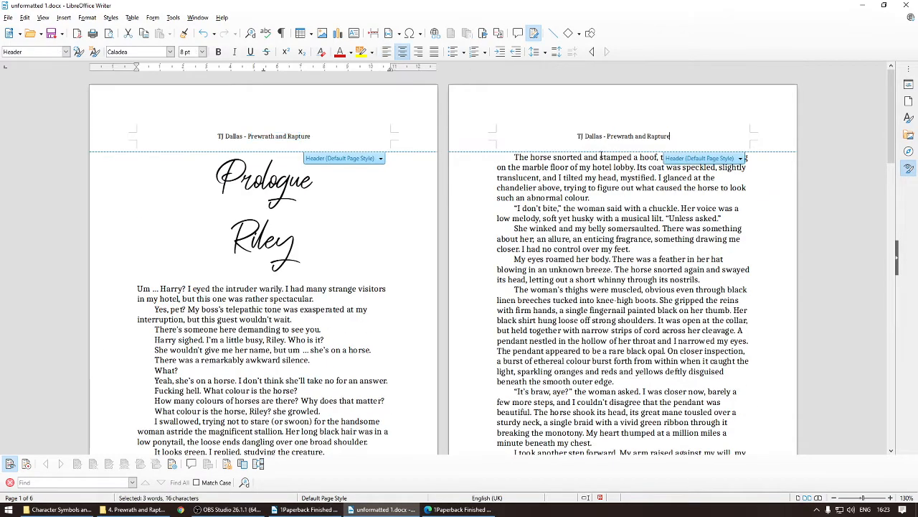
left_click(601, 157)
scroll(316, 227, "down", 5)
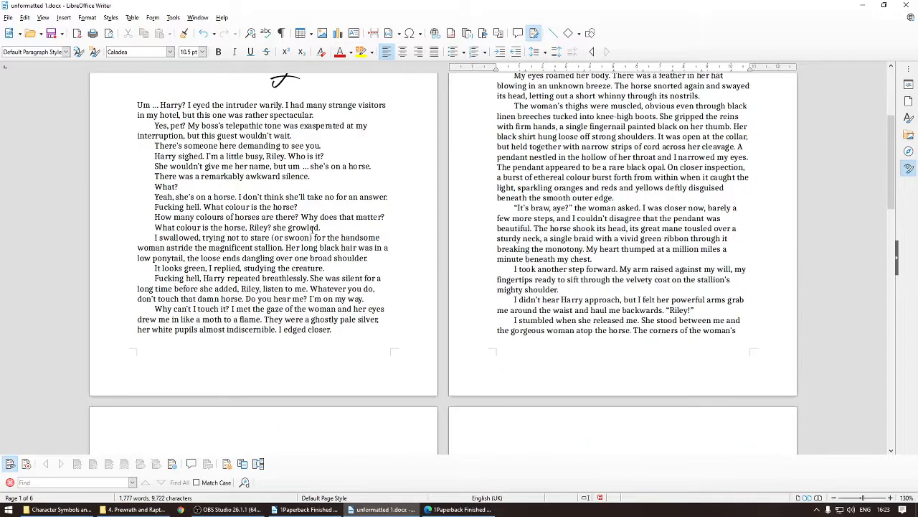
Step: Add a default page style footer and insert the page number field into it
mouse_move(281, 351)
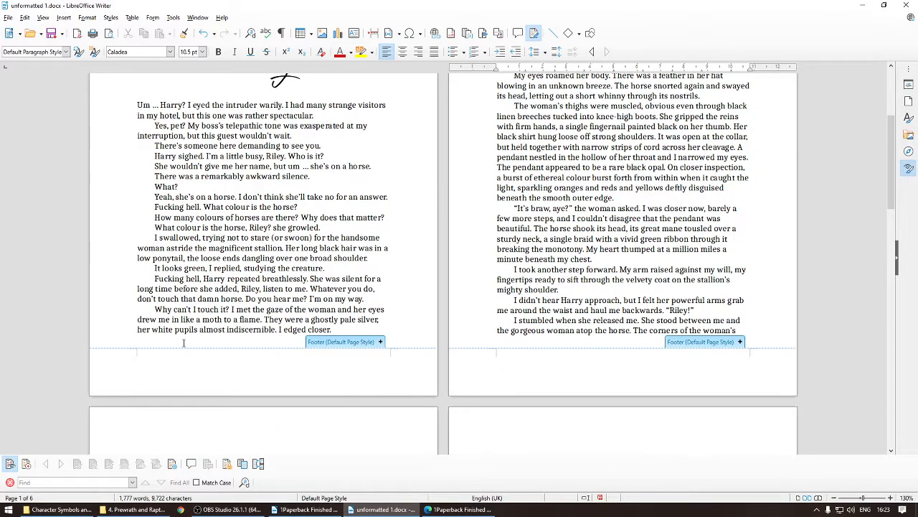
left_click(362, 357)
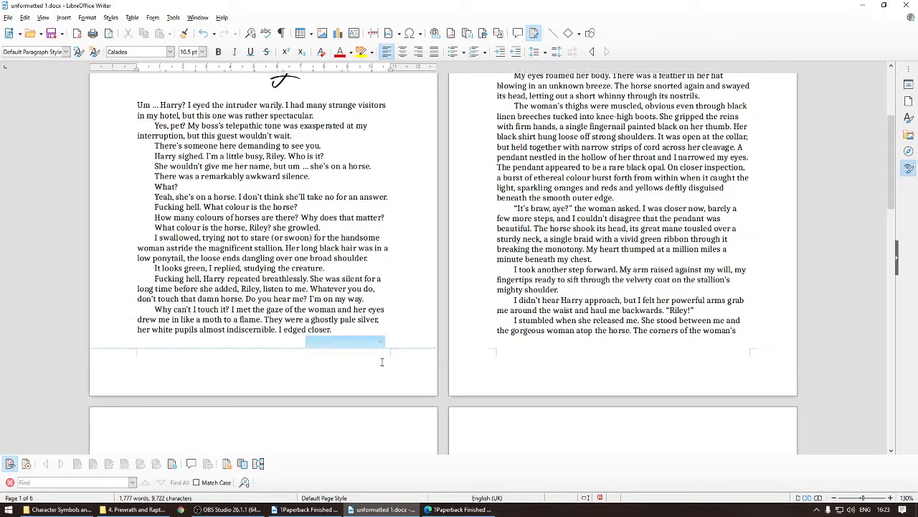
left_click(382, 342)
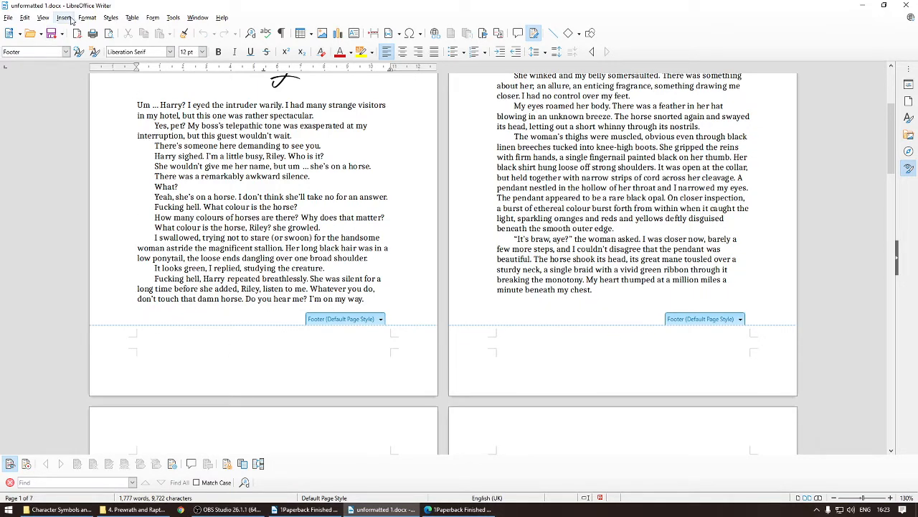
left_click(65, 18)
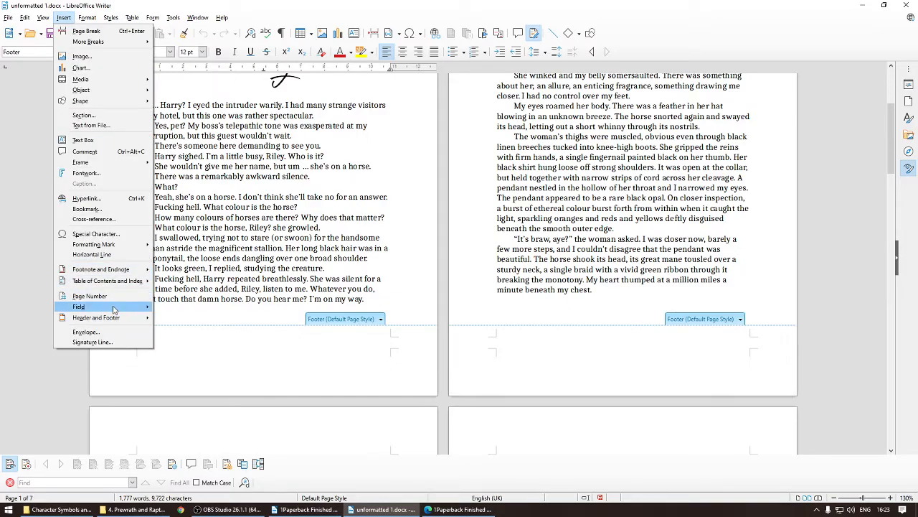
mouse_move(135, 306)
left_click(192, 307)
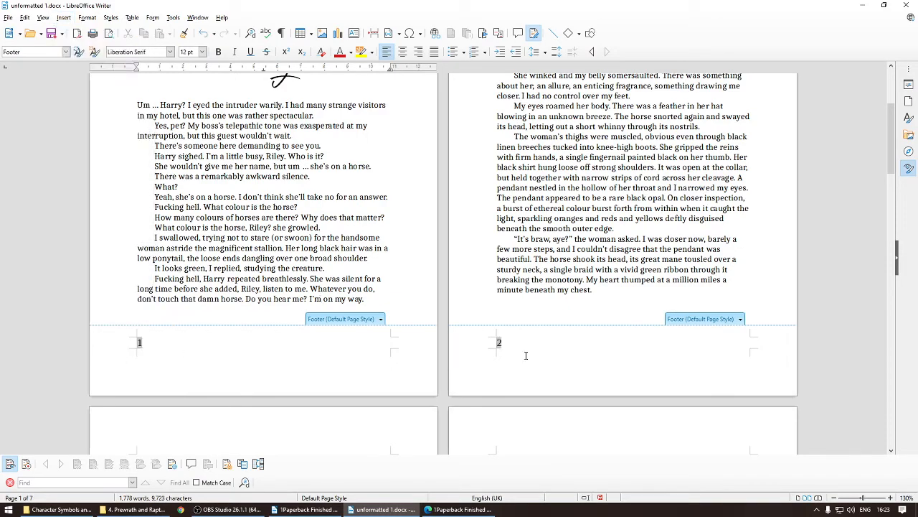
Step: Select the footer page number and centre it
scroll(484, 348, "down", 15)
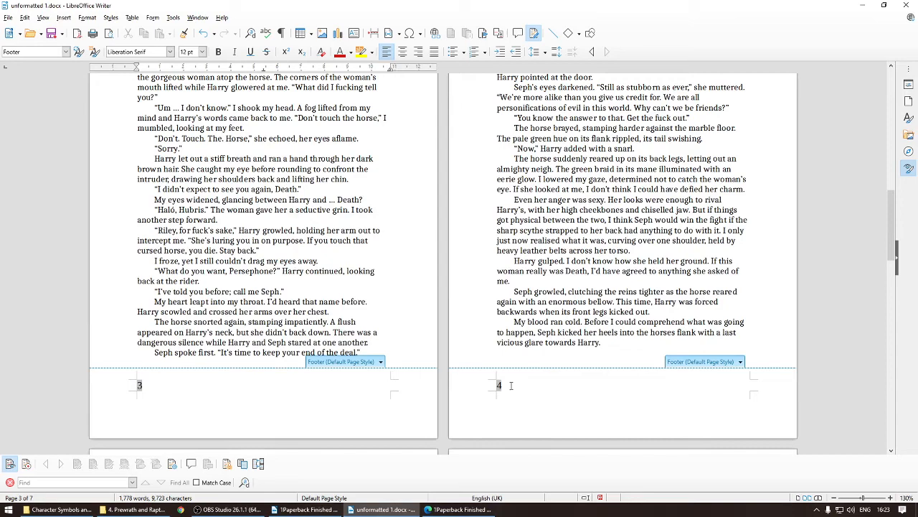
left_click_drag(511, 385, 483, 387)
left_click_drag(125, 388, 155, 387)
scroll(277, 377, "up", 4)
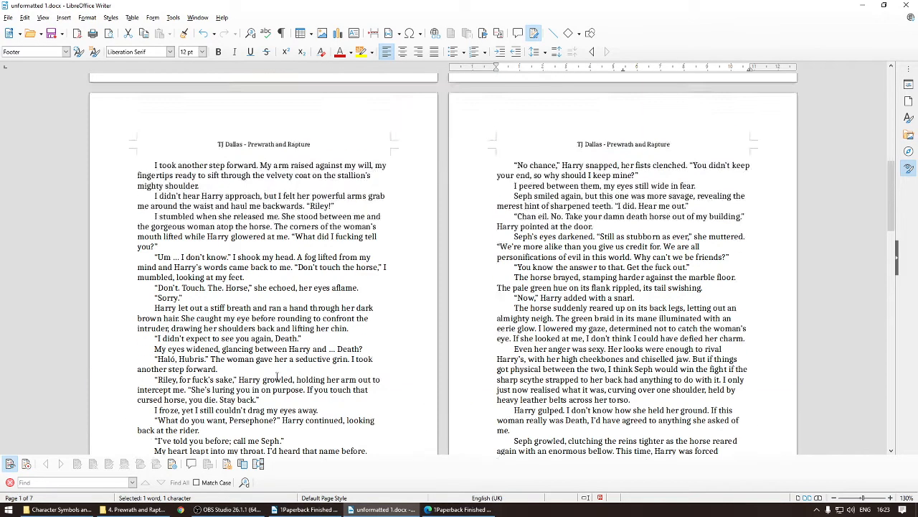
scroll(277, 376, "up", 8)
left_click(112, 342)
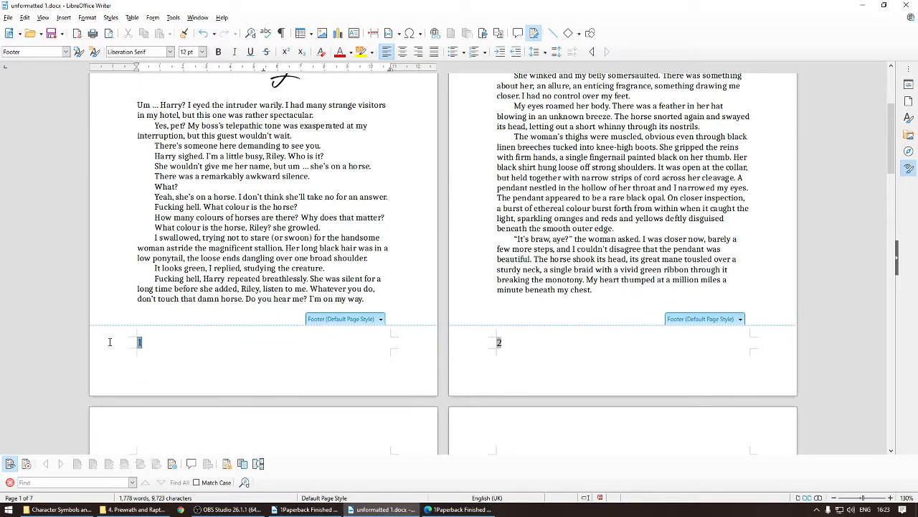
left_click(403, 52)
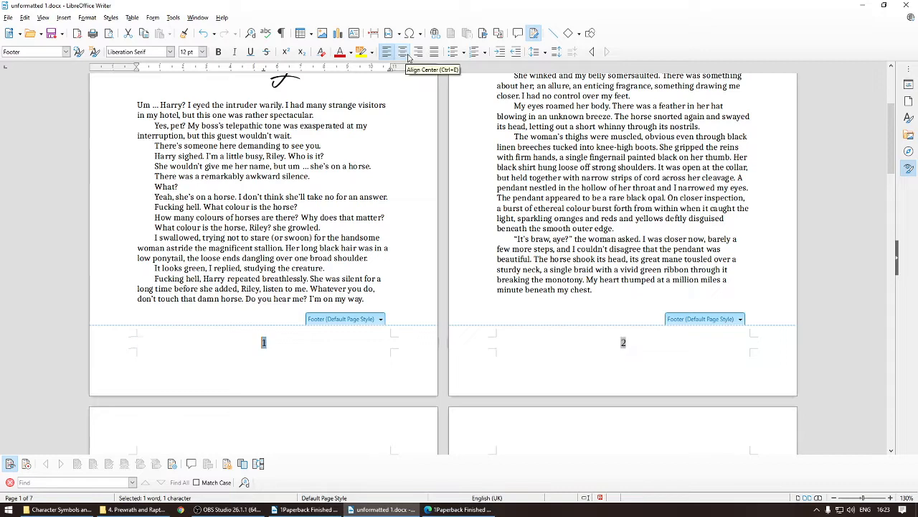
Step: Format the footer page number in Caladea at 8 pt, keeping it centred
left_click(202, 52)
left_click(203, 52)
left_click(202, 52)
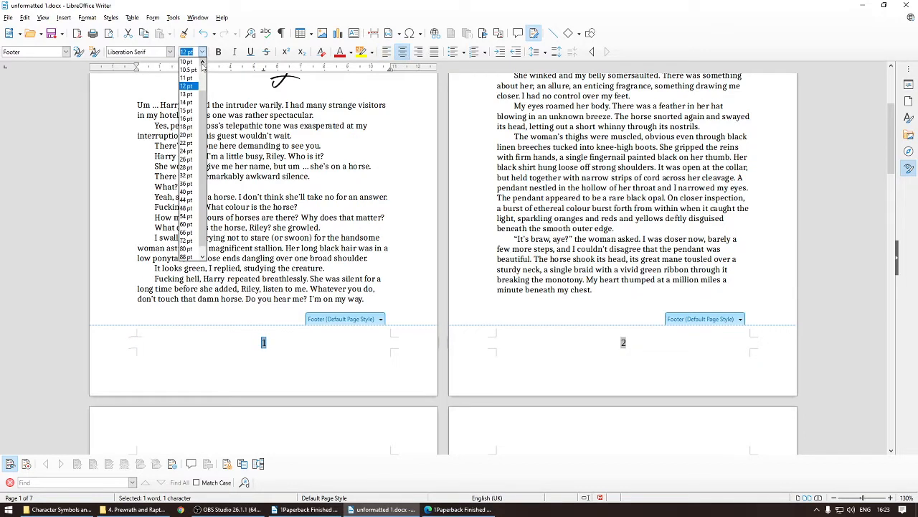
left_click(202, 63)
left_click(202, 63)
left_click(188, 62)
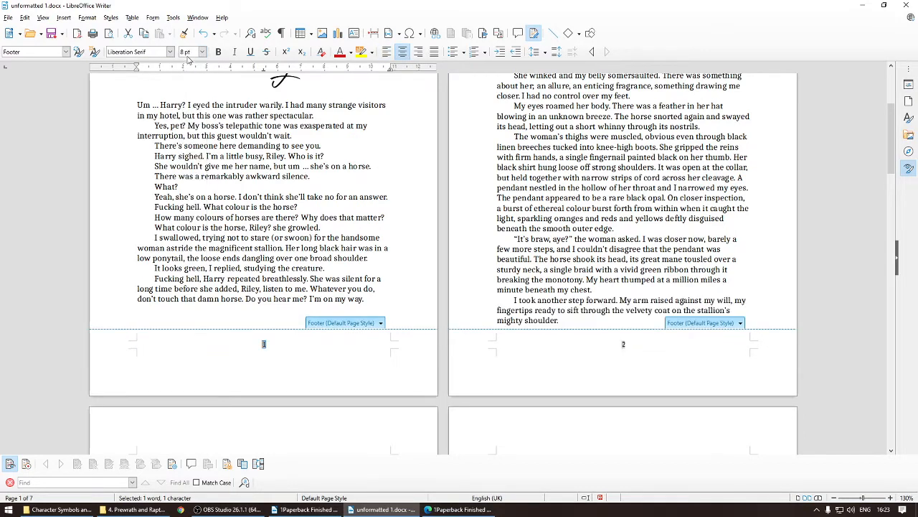
left_click(170, 52)
left_click(156, 62)
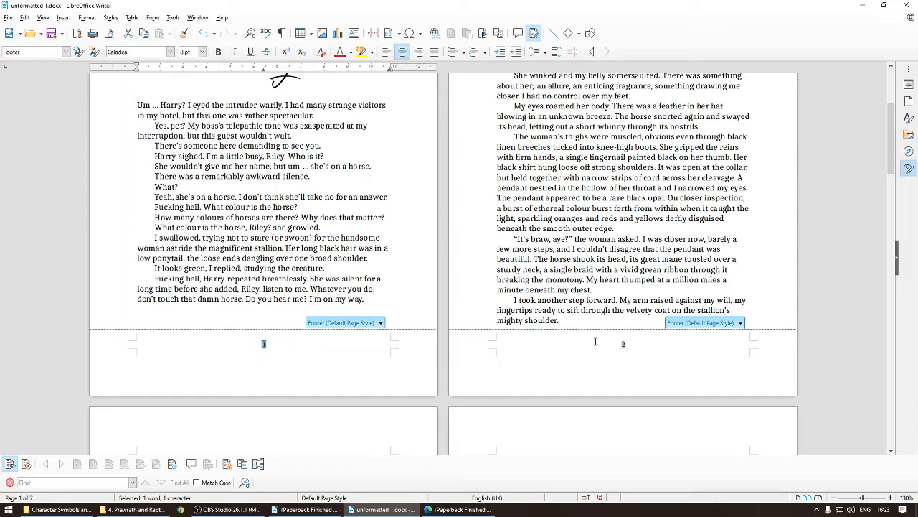
left_click(419, 52)
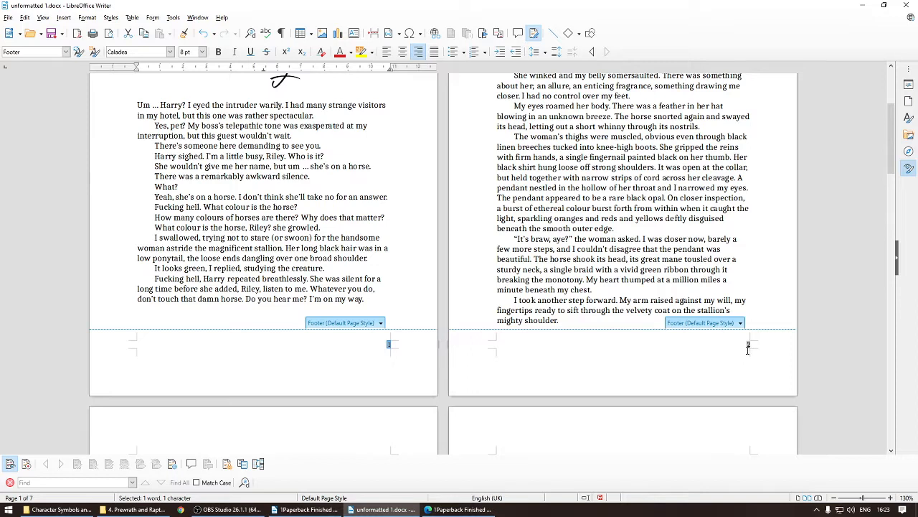
left_click(402, 59)
left_click(409, 299)
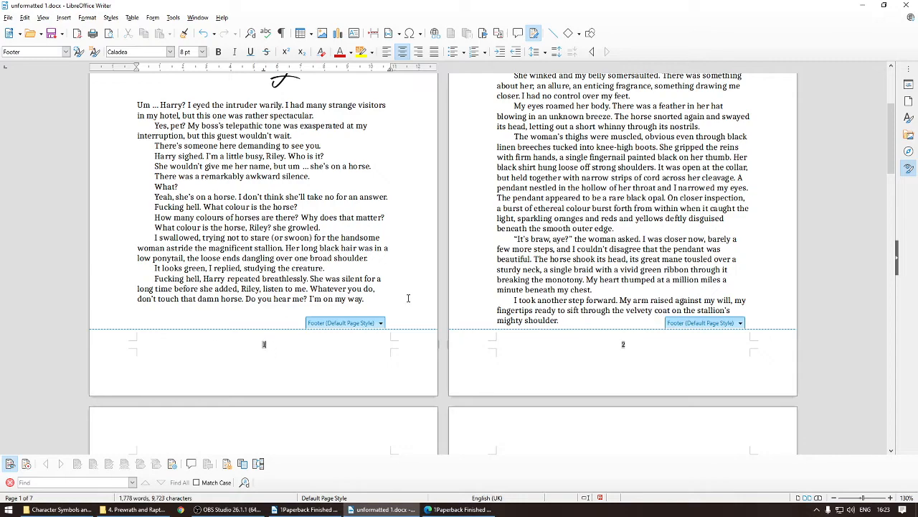
Step: Compare the prologue page with the finished PDF's prologue page
scroll(610, 277, "up", 1)
scroll(698, 259, "up", 2)
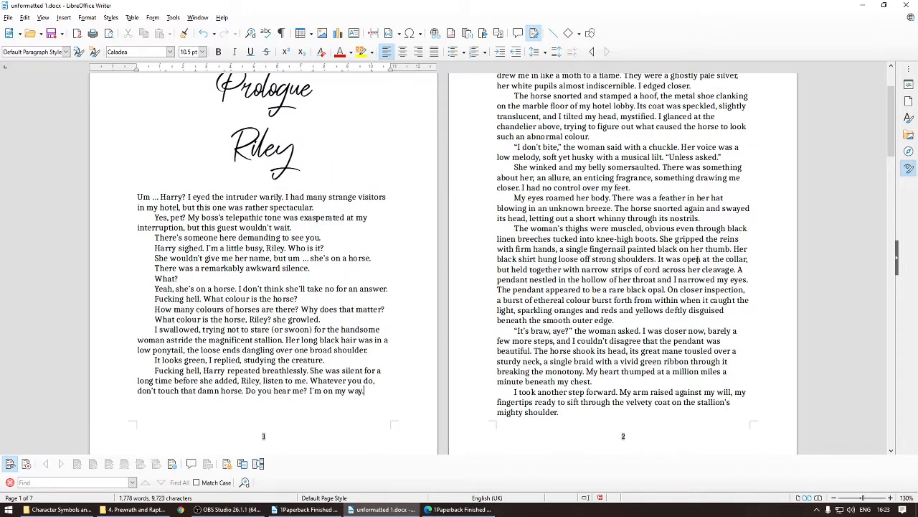
left_click(495, 509)
scroll(625, 302, "down", 2)
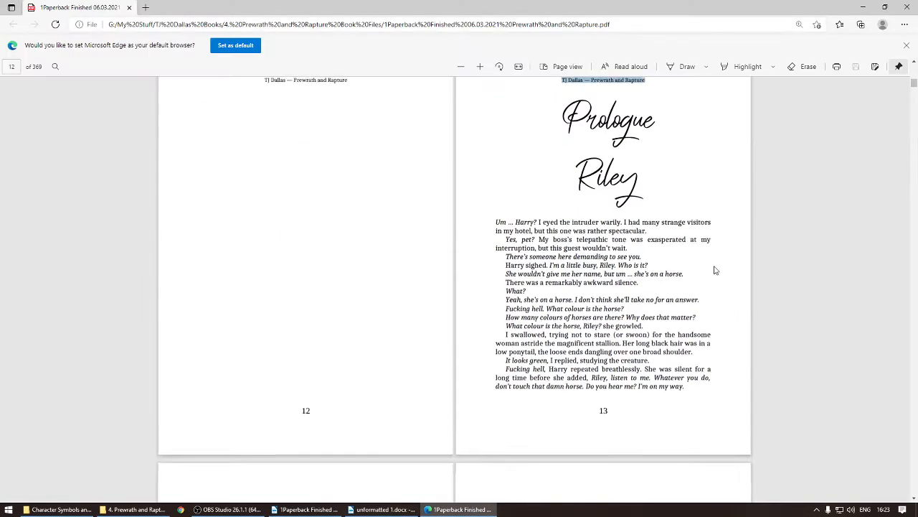
scroll(654, 222, "up", 2)
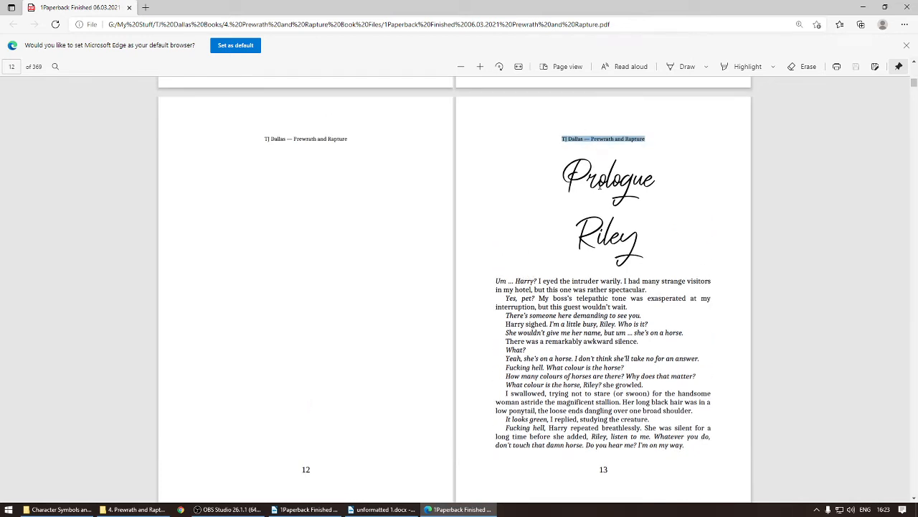
scroll(566, 178, "down", 2)
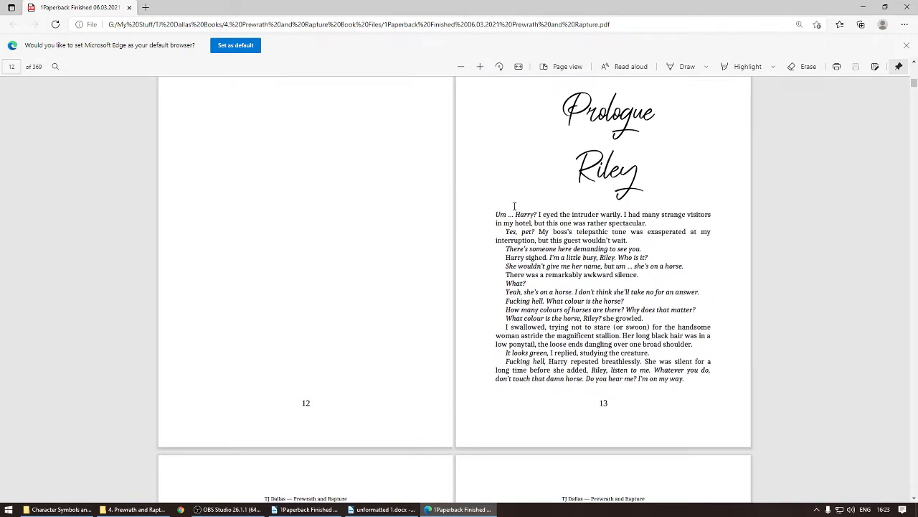
left_click(373, 512)
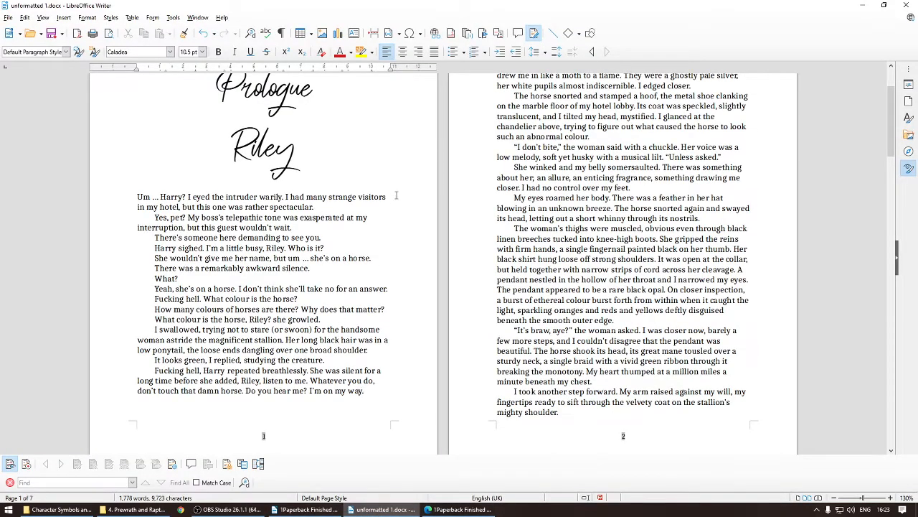
Step: Select the prologue's body text and justify it
left_click_drag(381, 201, 387, 289)
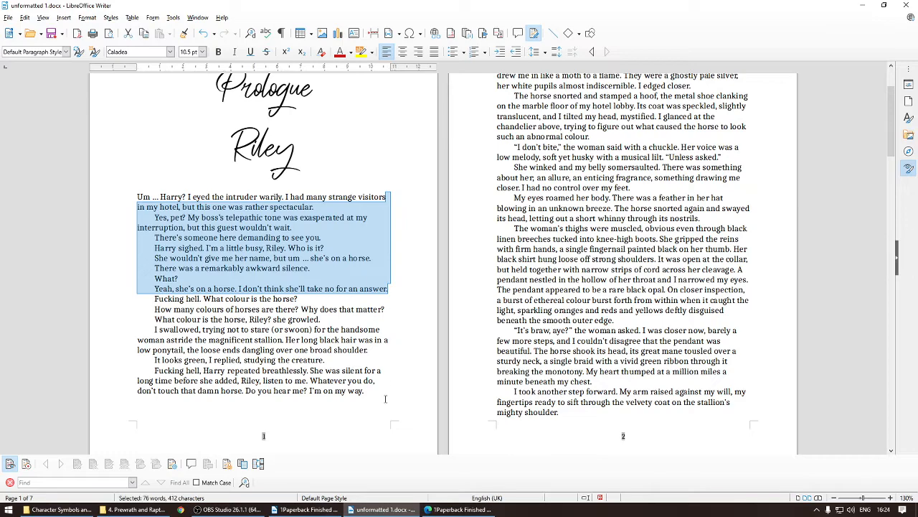
scroll(766, 225, "up", 2)
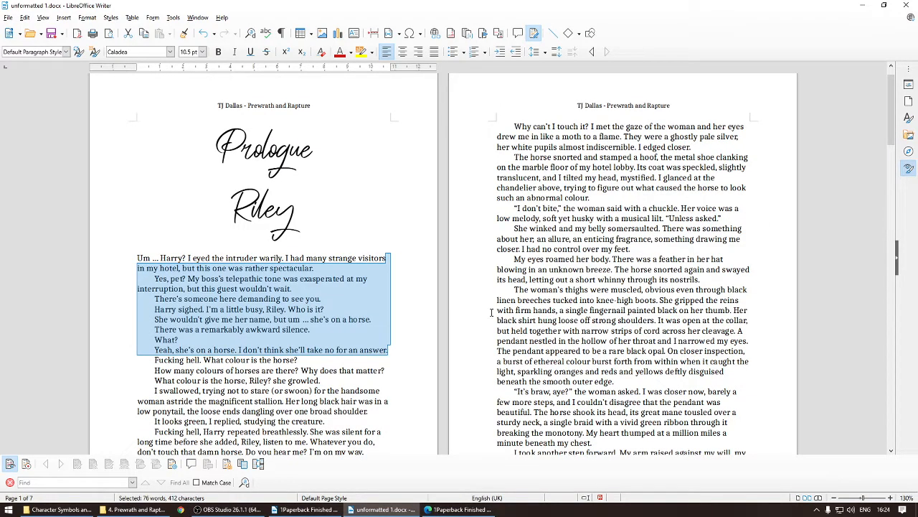
scroll(491, 312, "down", 2)
left_click(137, 196)
left_click_drag(137, 196, 422, 254)
scroll(422, 254, "down", 3)
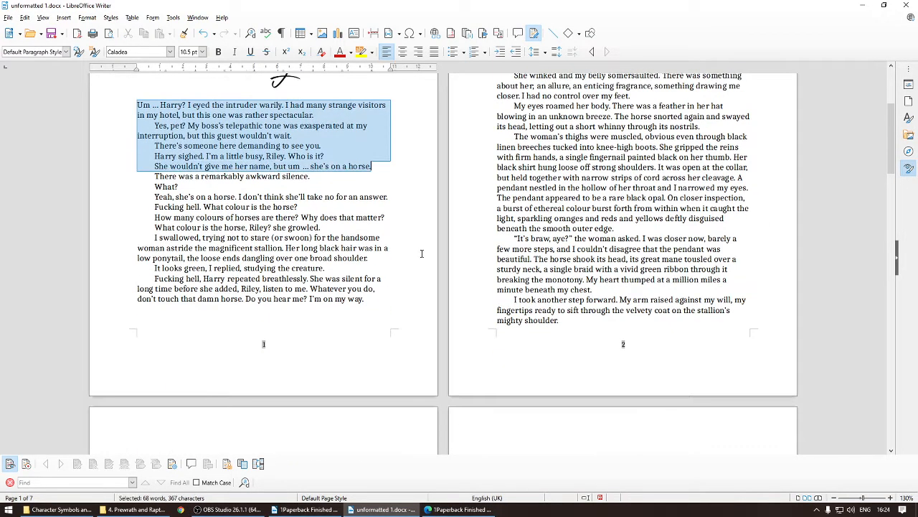
scroll(422, 253, "down", 15)
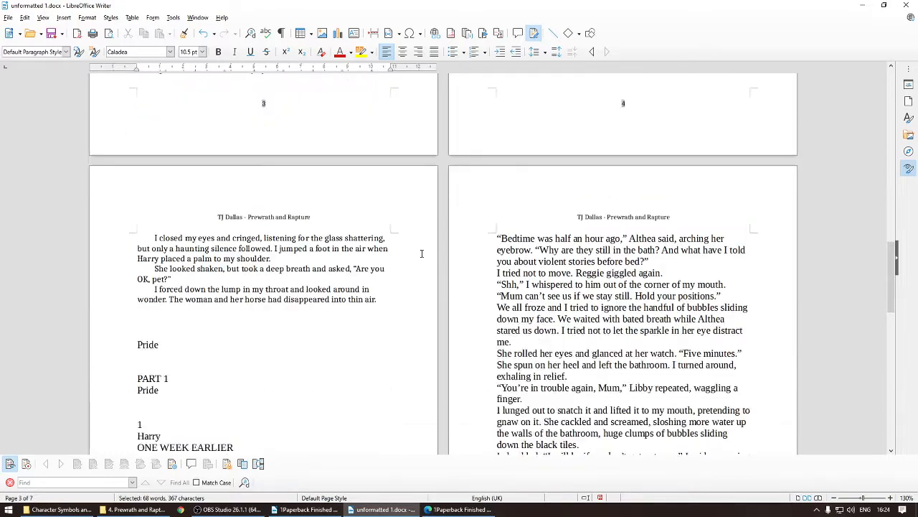
scroll(421, 254, "down", 4)
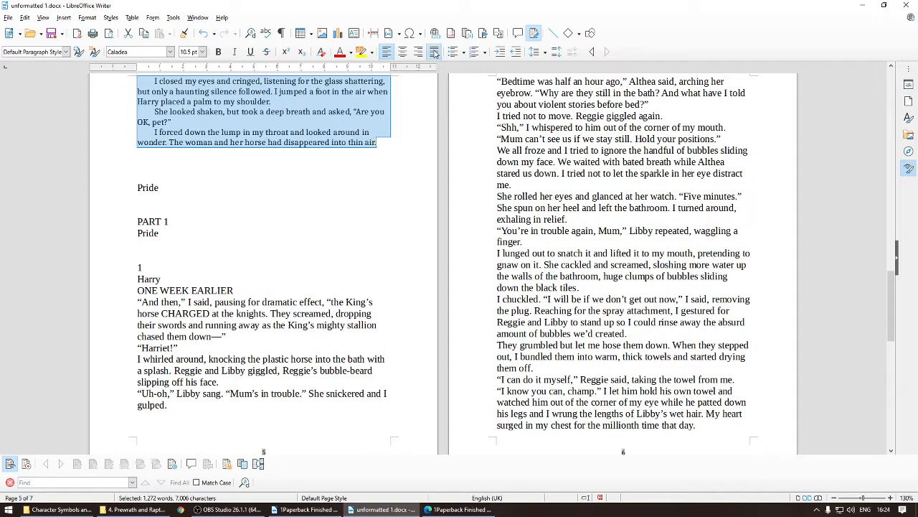
left_click(434, 51)
Step: Review the justified prologue text across its pages
scroll(391, 187, "up", 9)
scroll(391, 187, "up", 3)
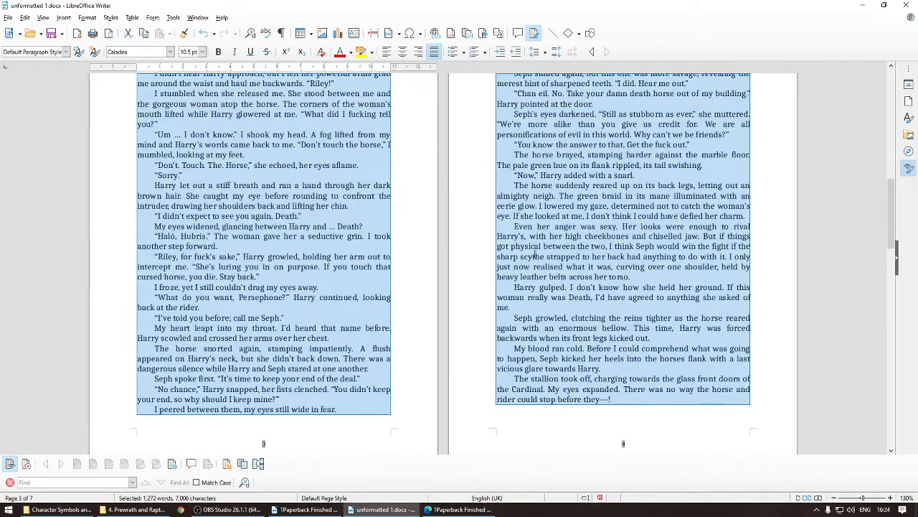
scroll(668, 112, "up", 20)
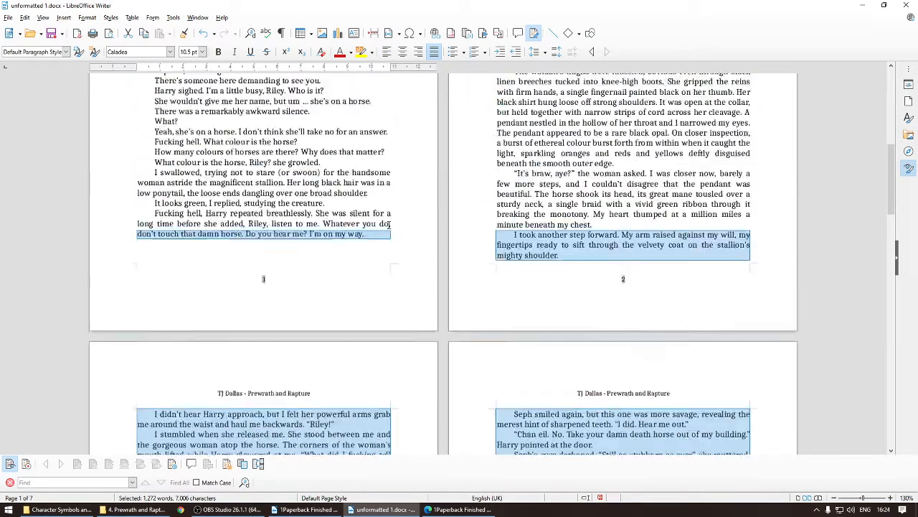
scroll(393, 317, "down", 10)
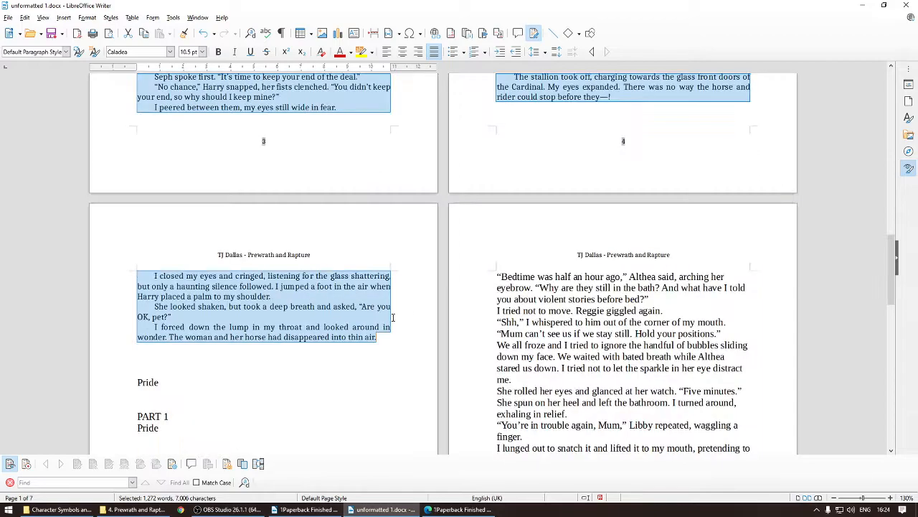
left_click(381, 347)
scroll(387, 341, "up", 14)
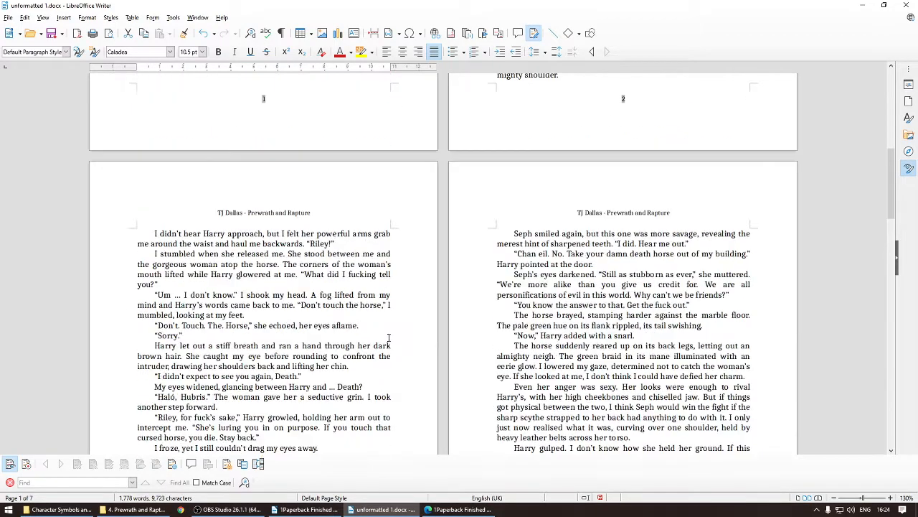
scroll(388, 336, "up", 3)
scroll(389, 336, "down", 3)
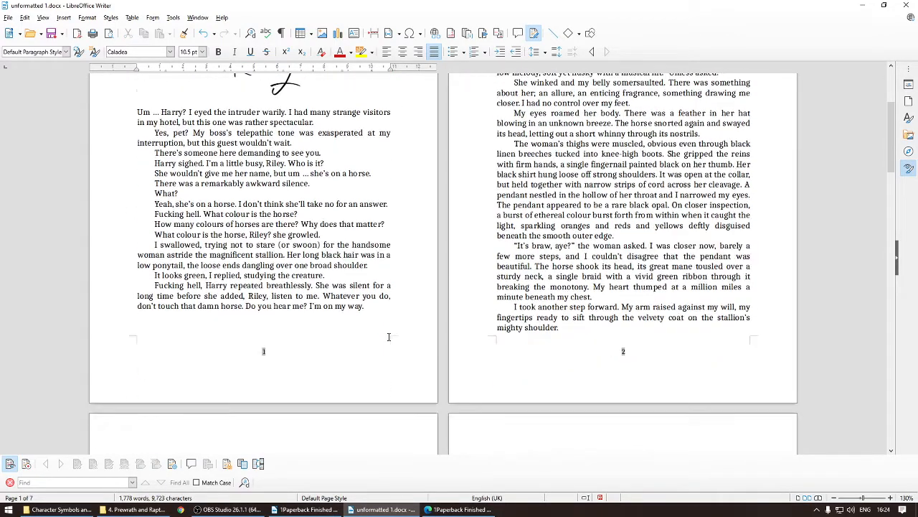
scroll(340, 325, "down", 20)
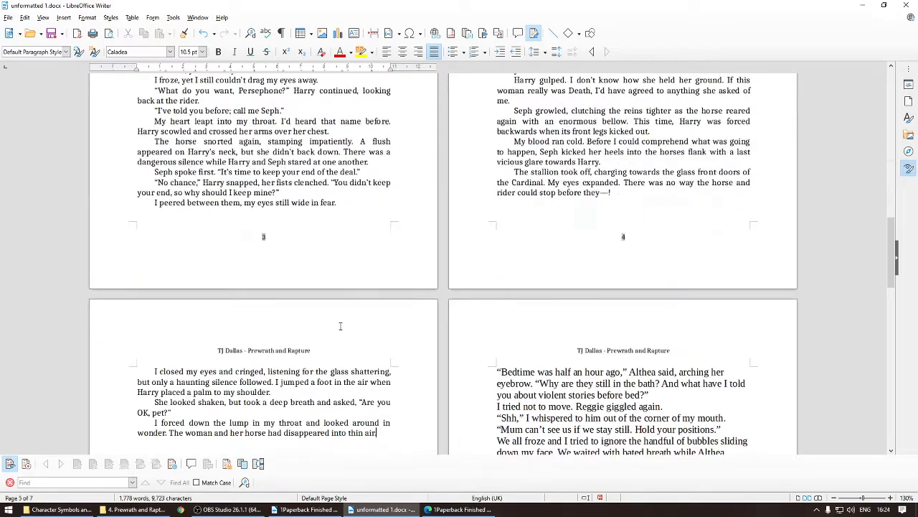
scroll(250, 224, "down", 1)
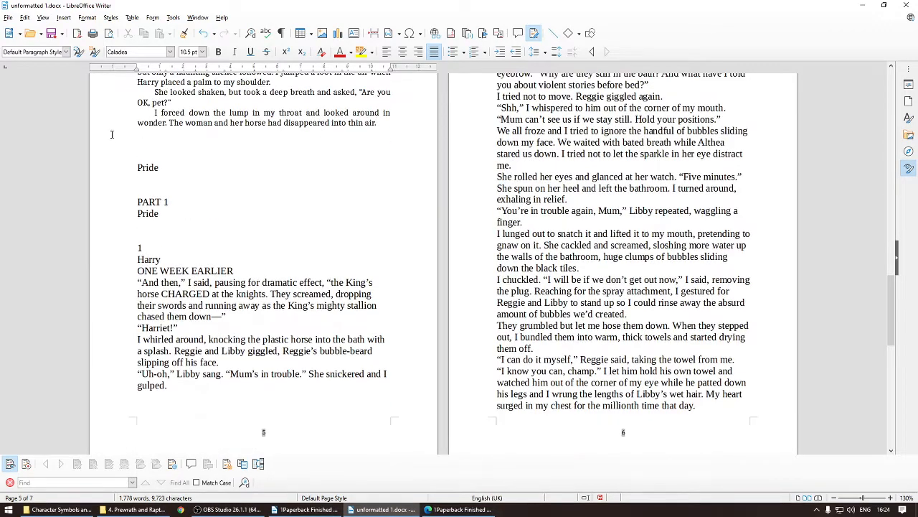
Step: Insert a page break after the prologue's final line so Pride starts a new page
left_click(141, 145)
scroll(315, 169, "up", 3)
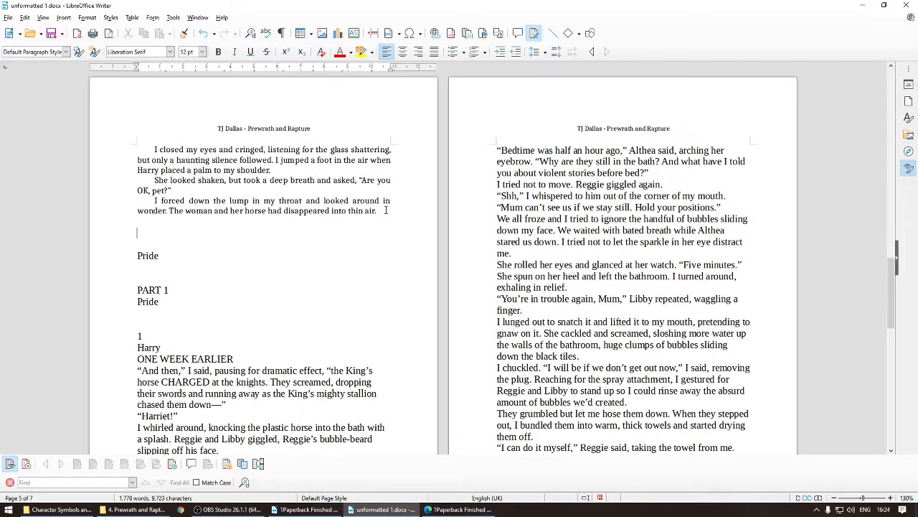
left_click(380, 210)
left_click(300, 221)
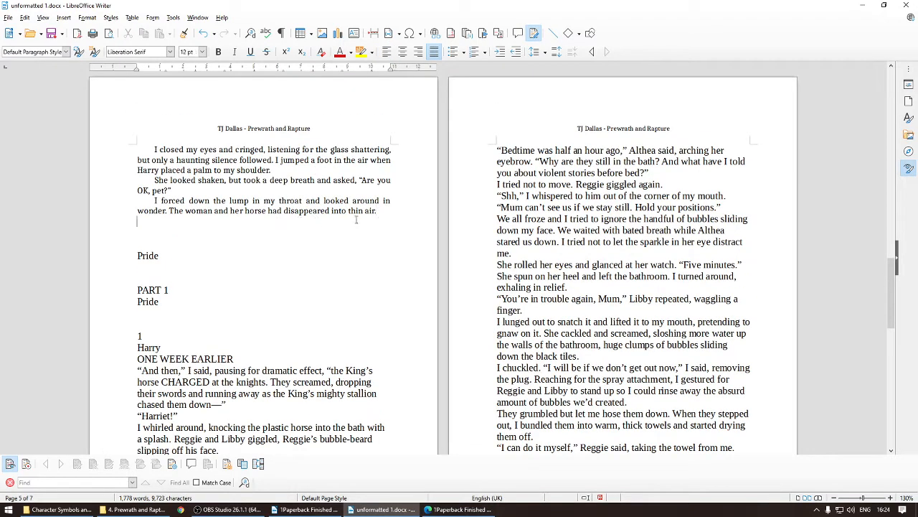
left_click(394, 214)
left_click(64, 17)
left_click(79, 26)
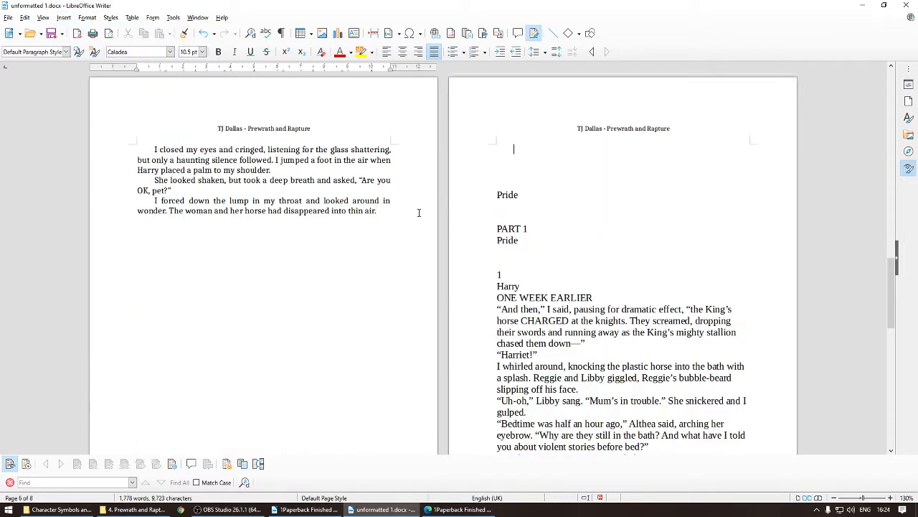
Step: Compare the new Pride page with the Pride title page in the finished PDF
scroll(419, 212, "up", 3)
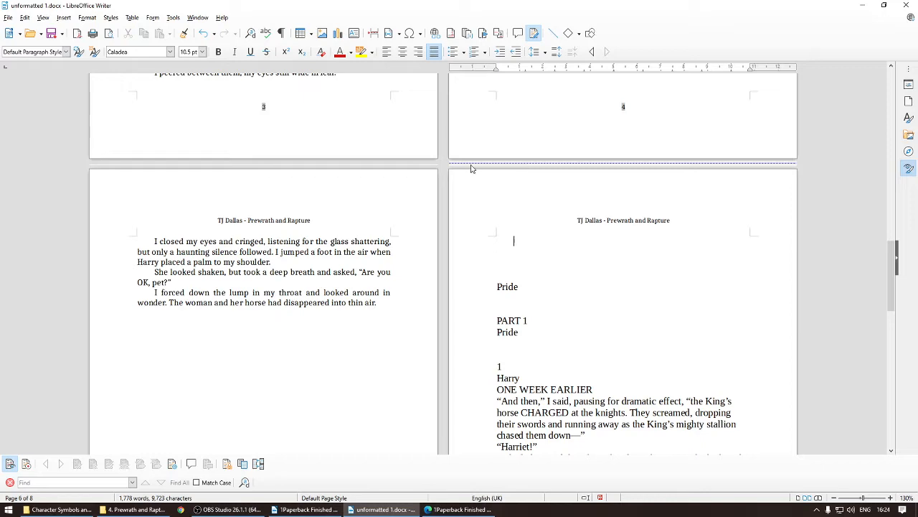
mouse_move(471, 167)
scroll(316, 270, "down", 5)
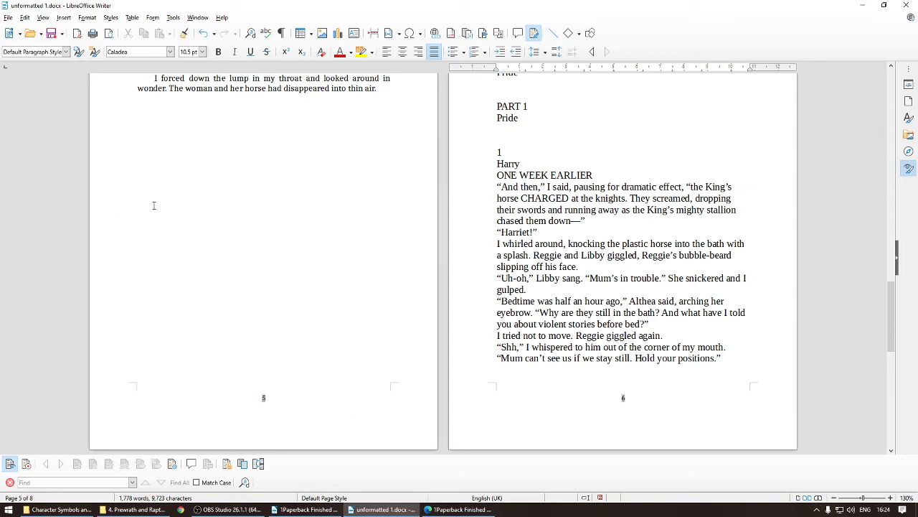
scroll(266, 364, "up", 2)
scroll(551, 167, "up", 2)
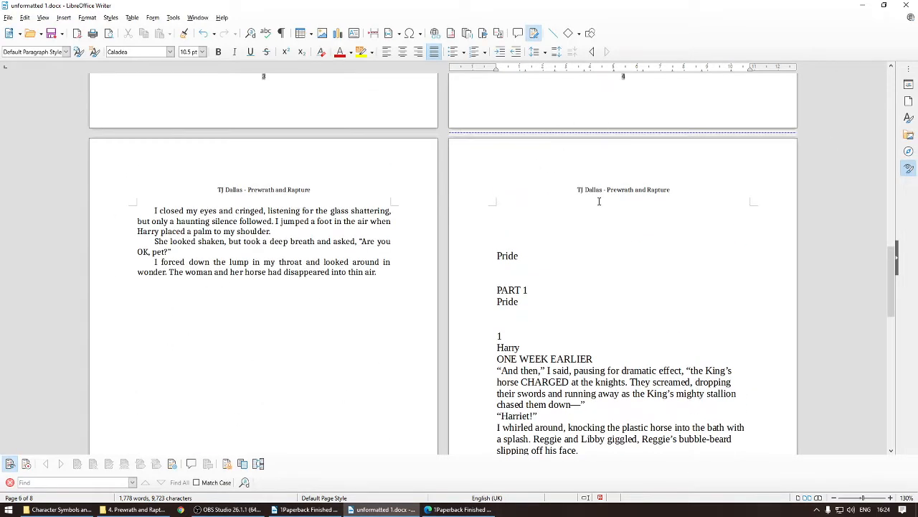
left_click(549, 203)
left_click(459, 509)
scroll(687, 234, "down", 10)
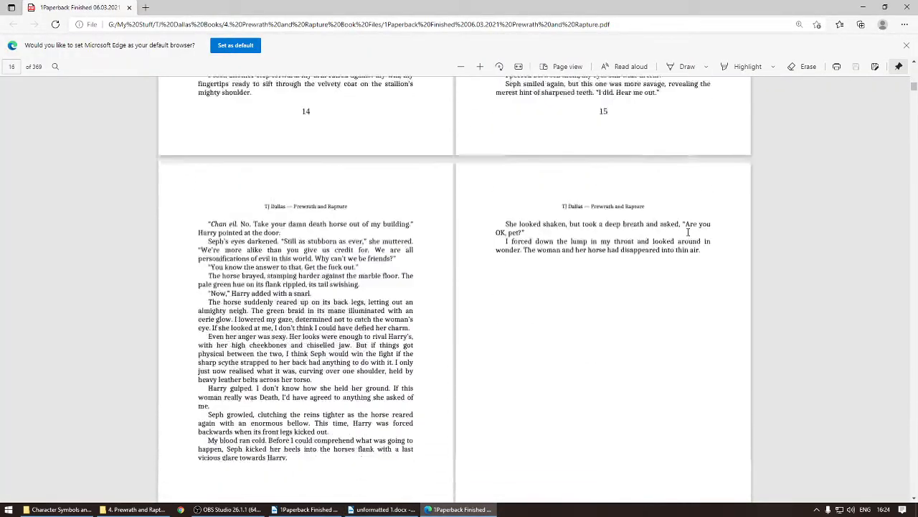
scroll(687, 233, "down", 8)
left_click_drag(575, 192, 654, 197)
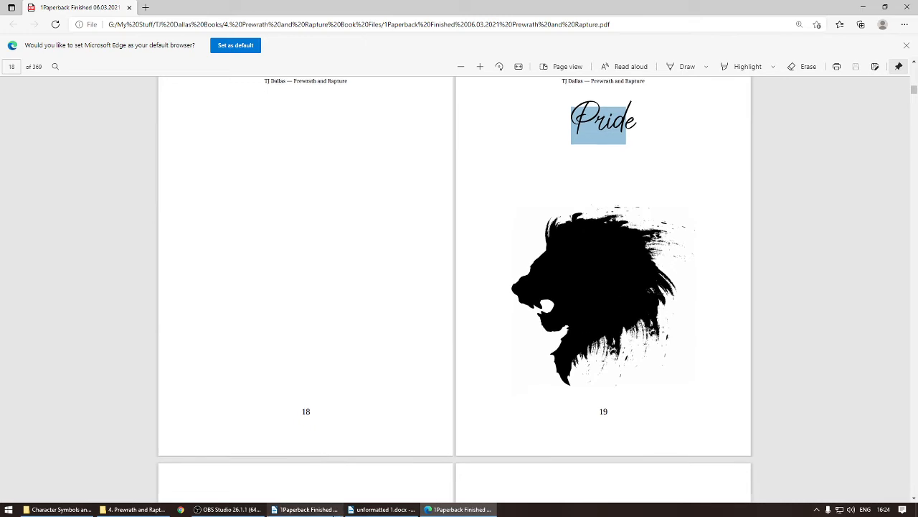
left_click(382, 509)
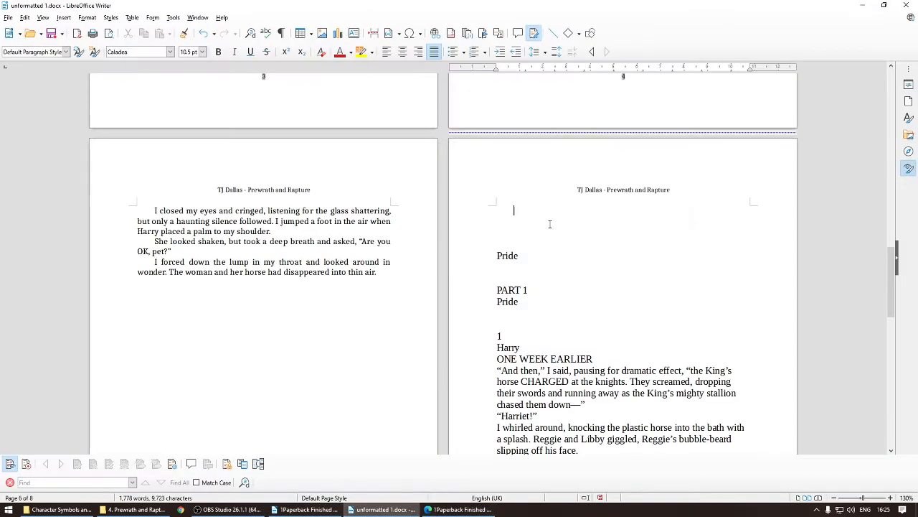
Step: Delete the empty lines and stray characters above the Pride heading so it sits at the top of the page
left_click(512, 221)
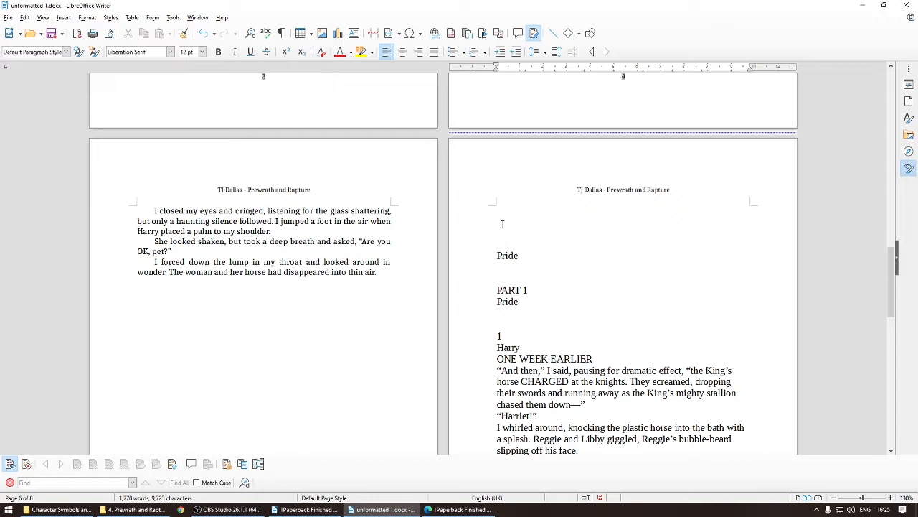
left_click(504, 224)
left_click(507, 236)
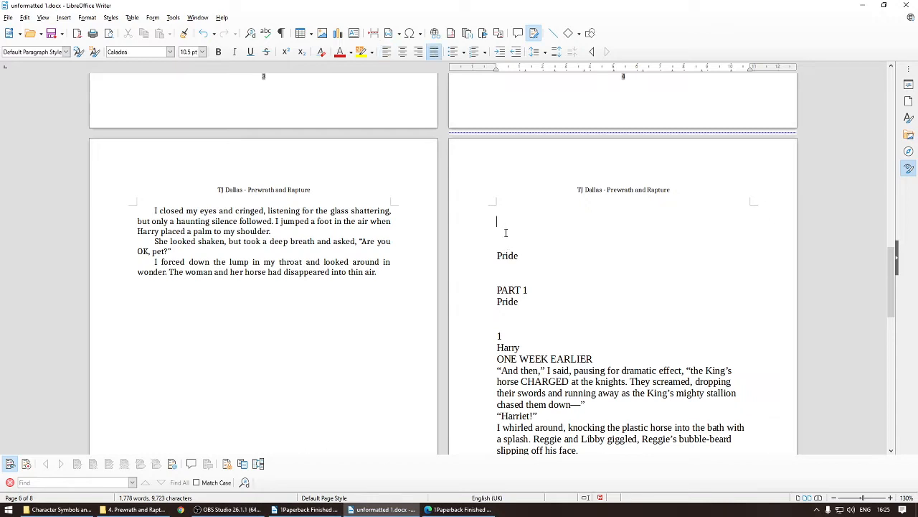
left_click(504, 237)
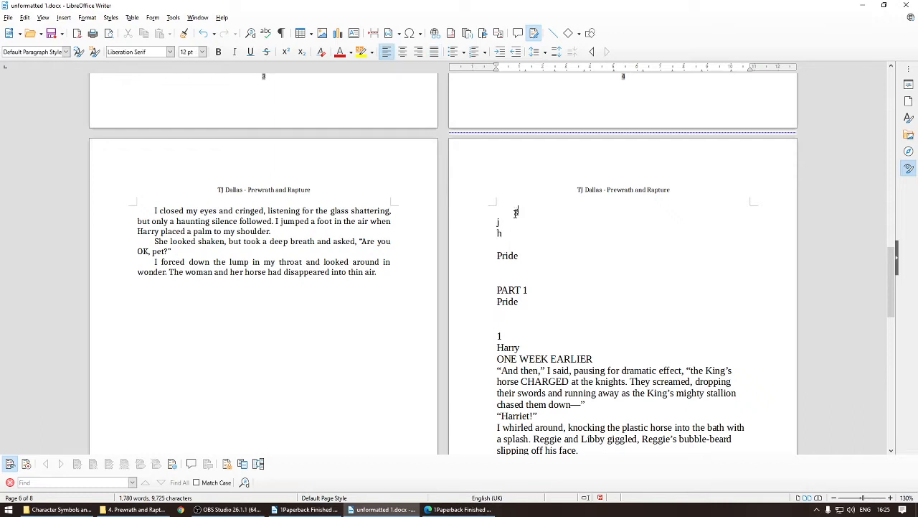
left_click(514, 231)
key("BackSpace")
left_click(522, 222)
key("BackSpace")
key("BackSpace")
key("BackSpace")
key("BackSpace")
key("BackSpace")
key("BackSpace")
key("BackSpace")
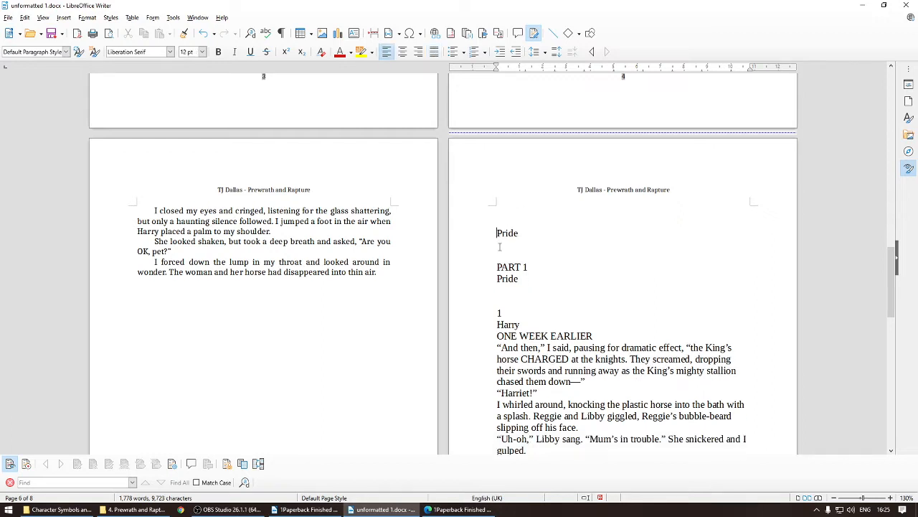
Step: Format the Pride heading centred in Saitama at 54 pt
left_click_drag(492, 210, 543, 207)
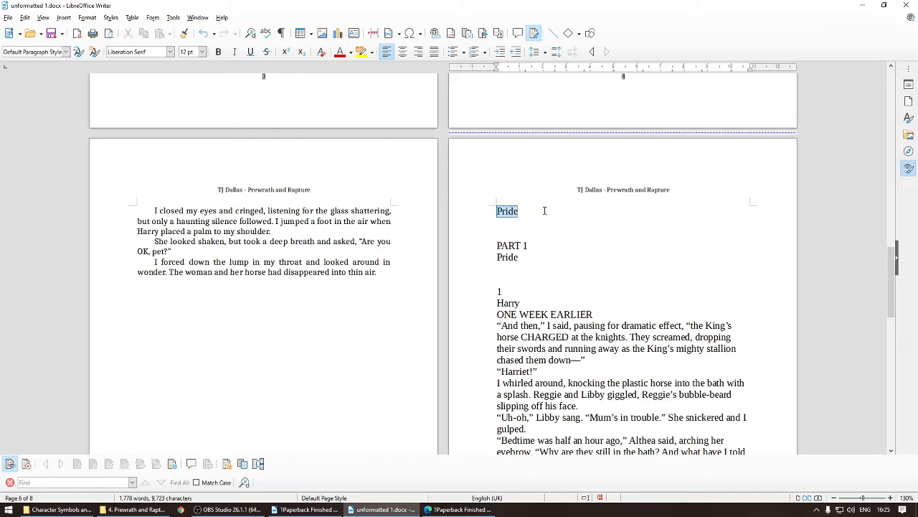
left_click(402, 52)
left_click(170, 52)
left_click(126, 76)
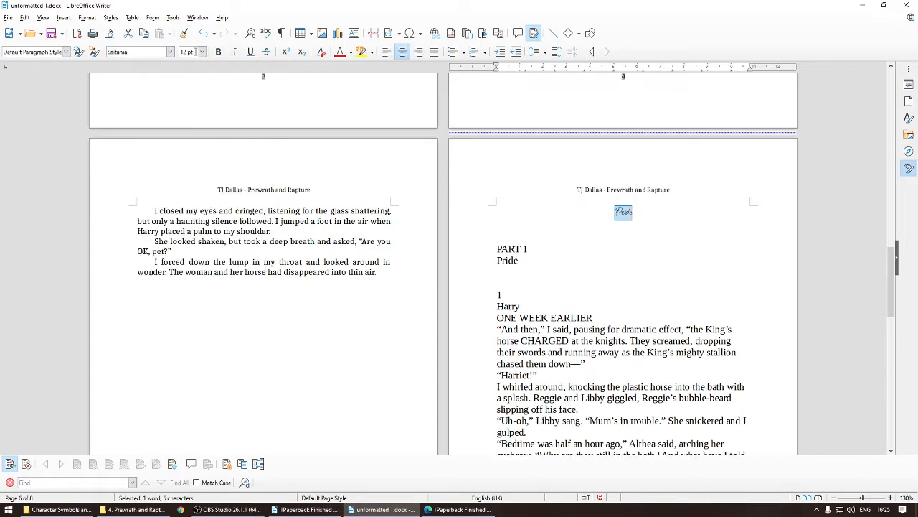
left_click(202, 52)
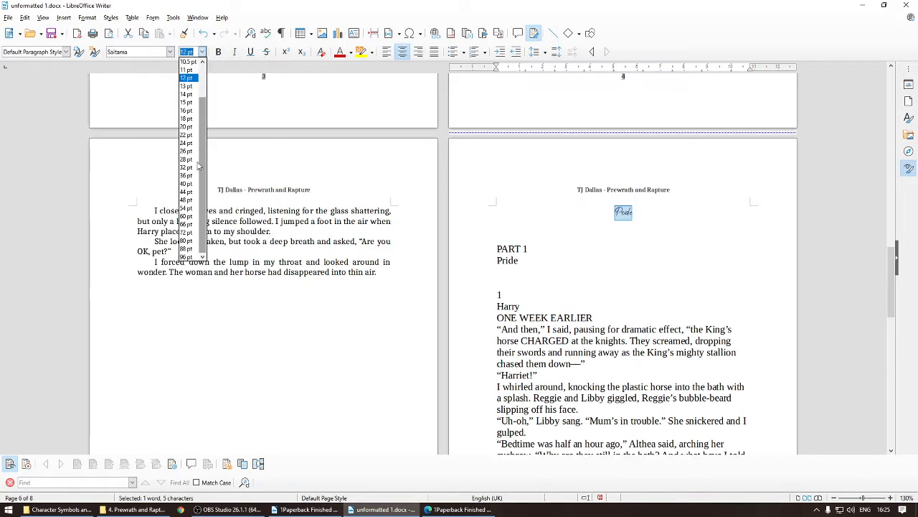
left_click(186, 208)
left_click(549, 282)
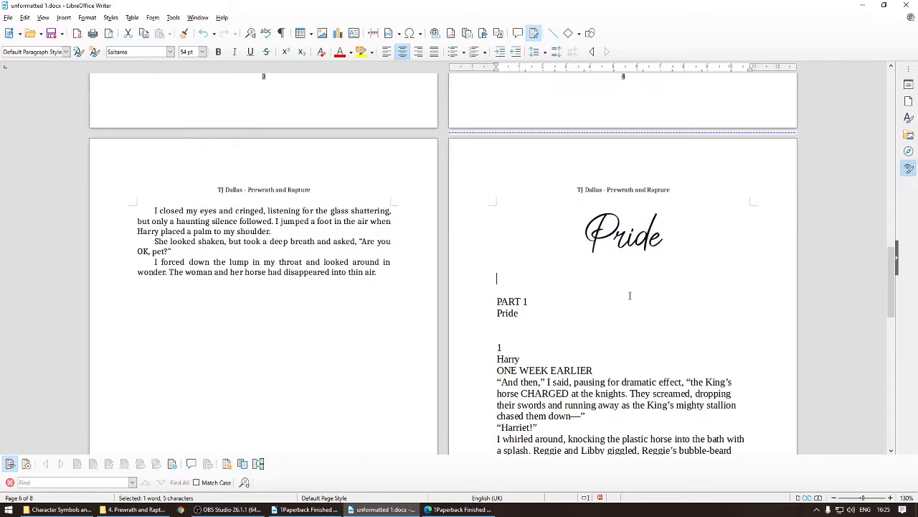
Step: Insert a page break before PART 1 so the Pride title stands alone on its page
scroll(629, 295, "down", 1)
left_click_drag(497, 241, 545, 234)
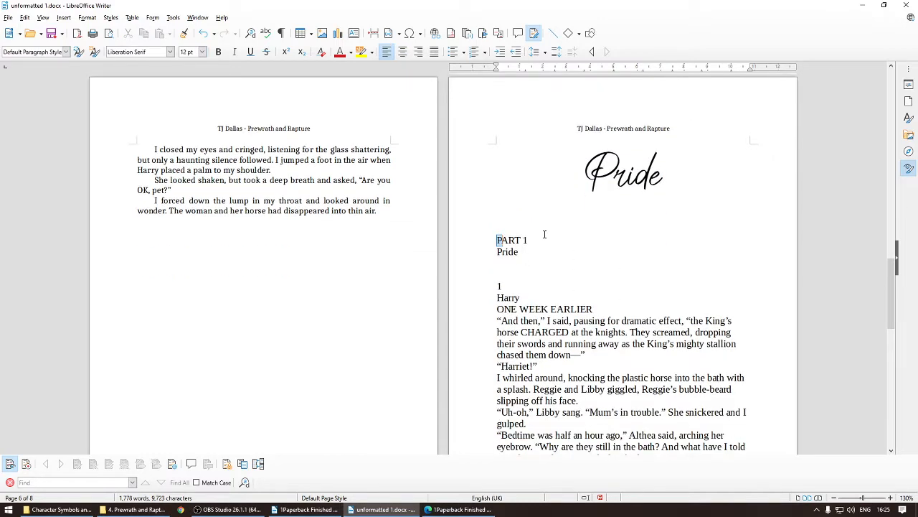
left_click(494, 248)
key("ctrl+Return")
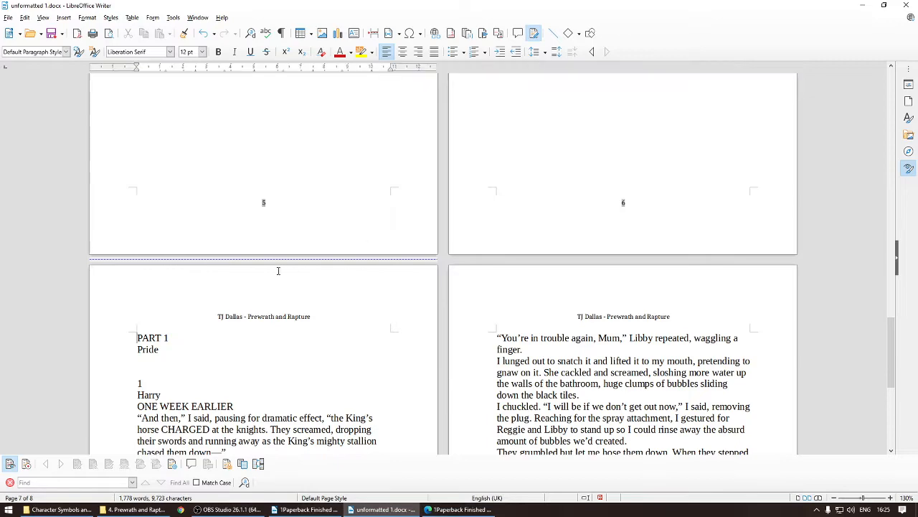
Step: Insert the Pride.jpg image on the Pride title page below the heading
scroll(638, 225, "up", 5)
left_click(639, 225)
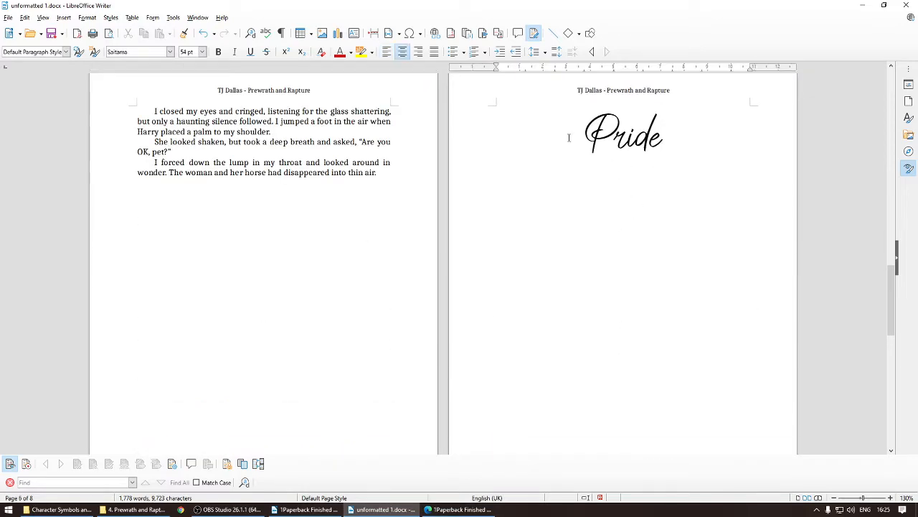
scroll(462, 409, "down", 2)
scroll(262, 309, "down", 5)
scroll(337, 261, "up", 5)
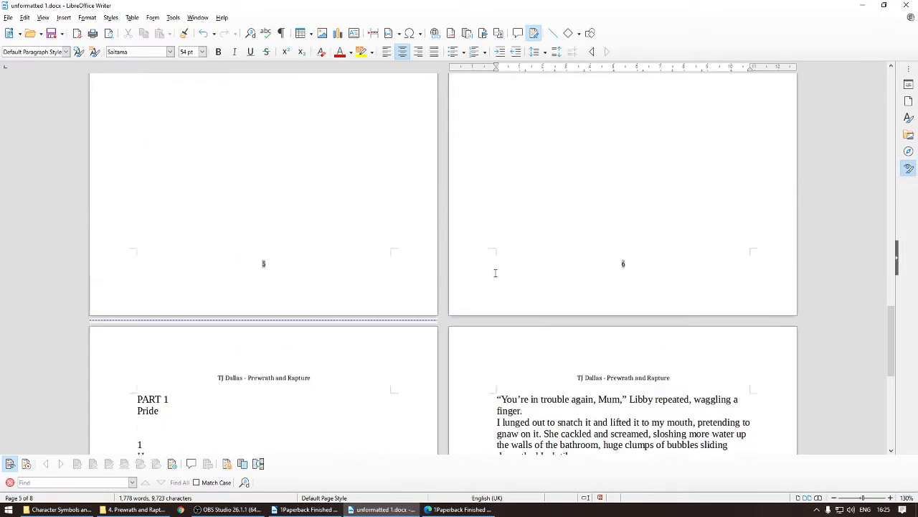
left_click(639, 179)
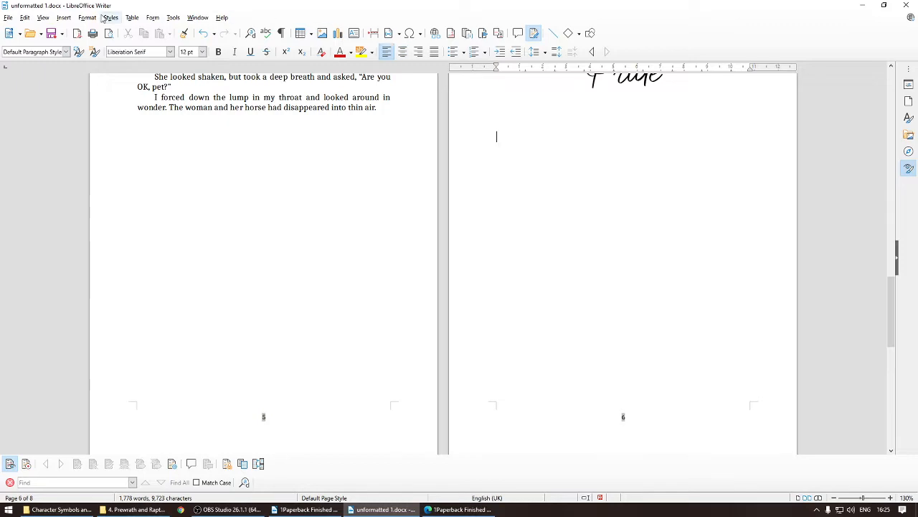
left_click(62, 18)
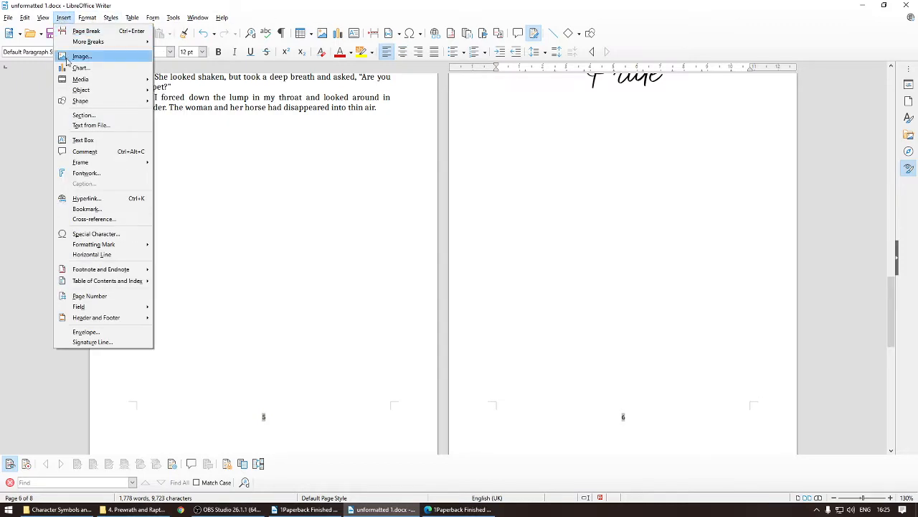
left_click(81, 56)
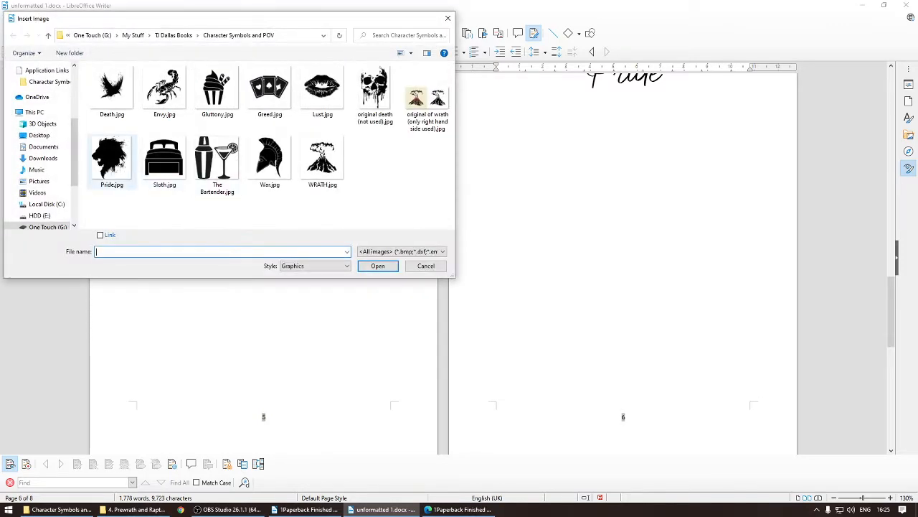
left_click(113, 160)
left_click(377, 267)
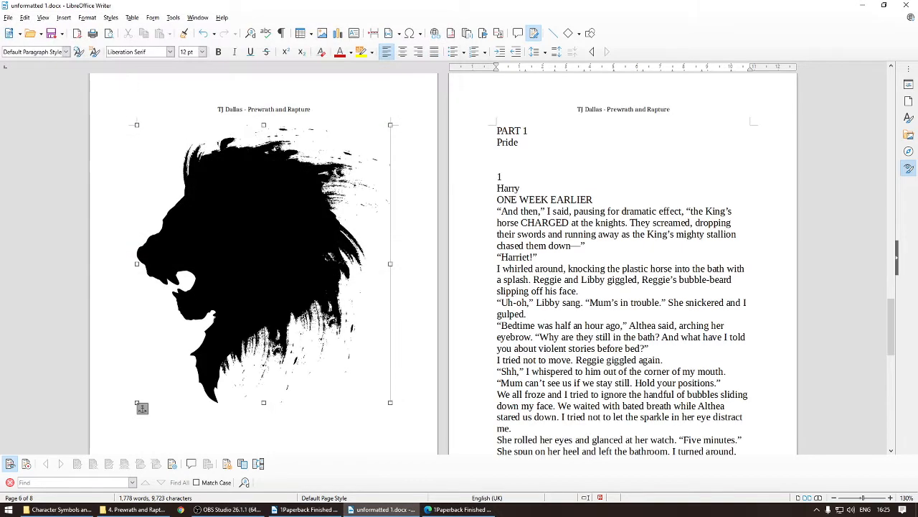
Step: Shrink the lion image and move it up under the Pride heading
left_click_drag(389, 403, 362, 383)
scroll(403, 402, "up", 16)
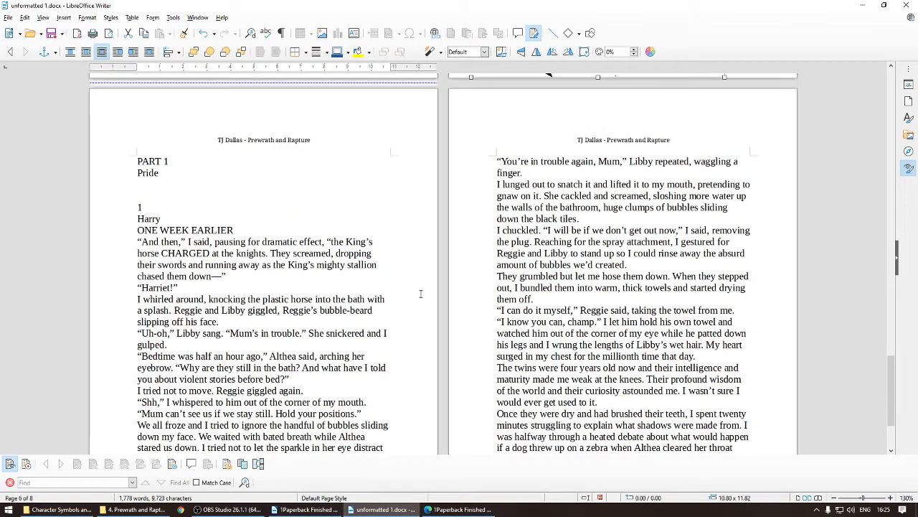
scroll(688, 390, "down", 4)
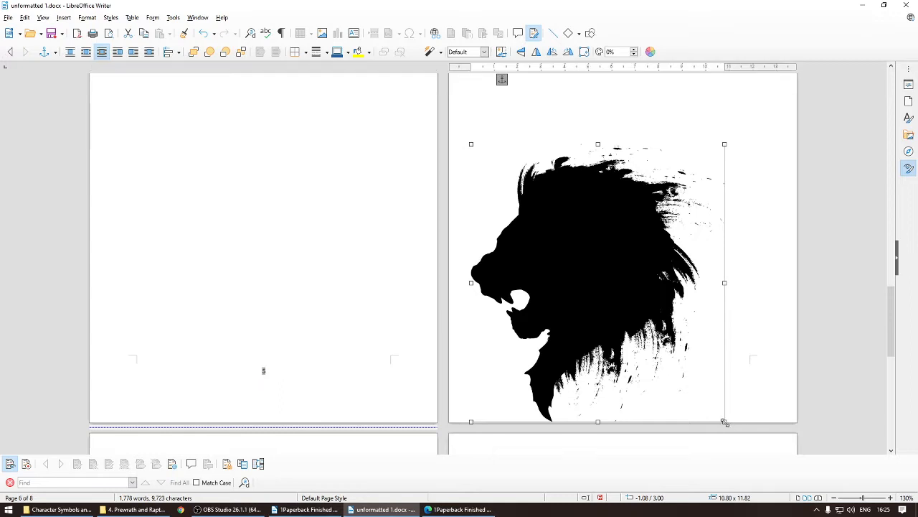
left_click_drag(724, 421, 609, 324)
scroll(589, 337, "up", 4)
left_click_drag(559, 394, 623, 294)
scroll(622, 287, "down", 2)
Step: Centre the lion image horizontally on the page
right_click(623, 295)
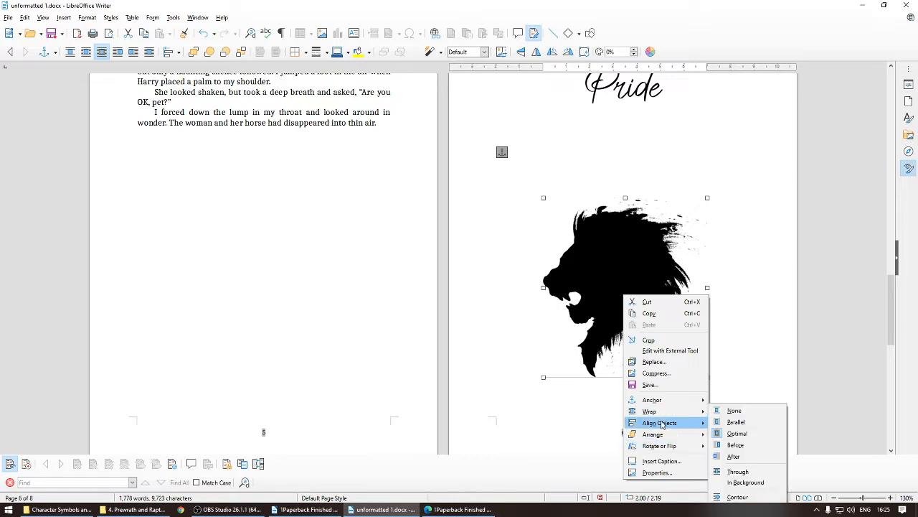
left_click(553, 290)
right_click(574, 284)
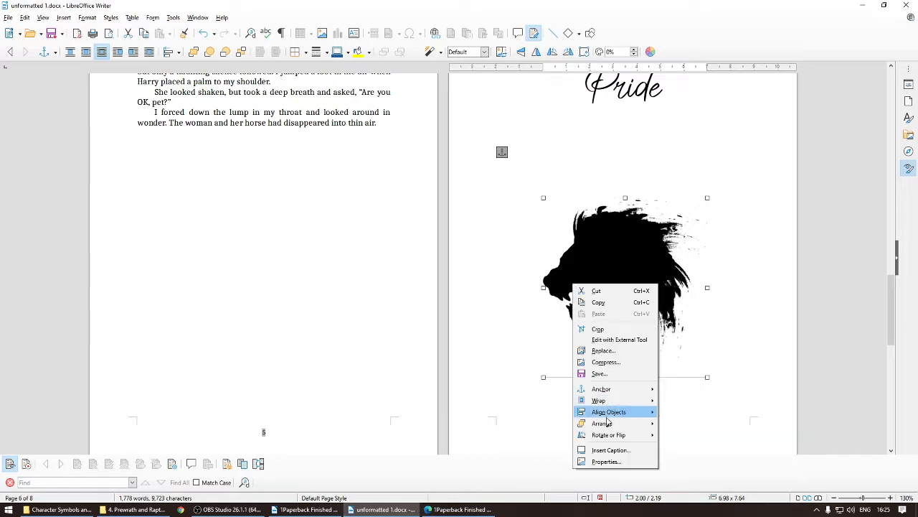
mouse_move(613, 414)
left_click(716, 428)
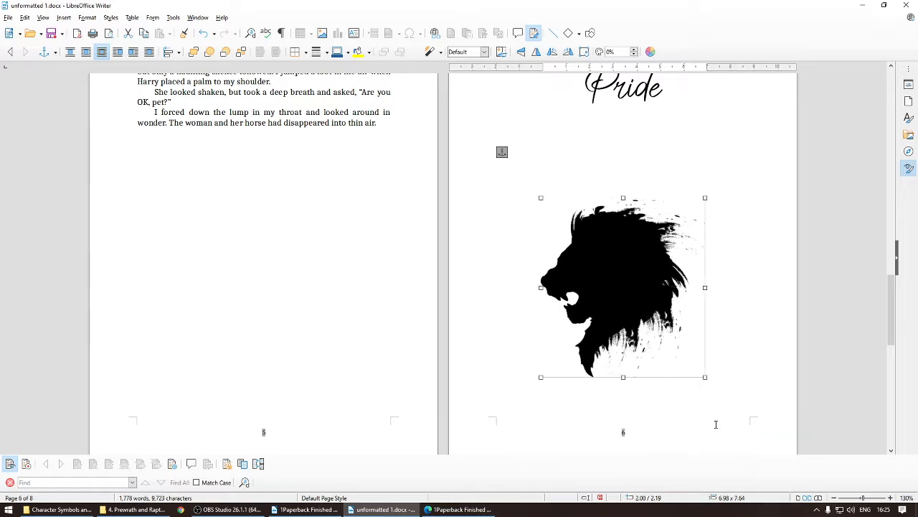
left_click(723, 327)
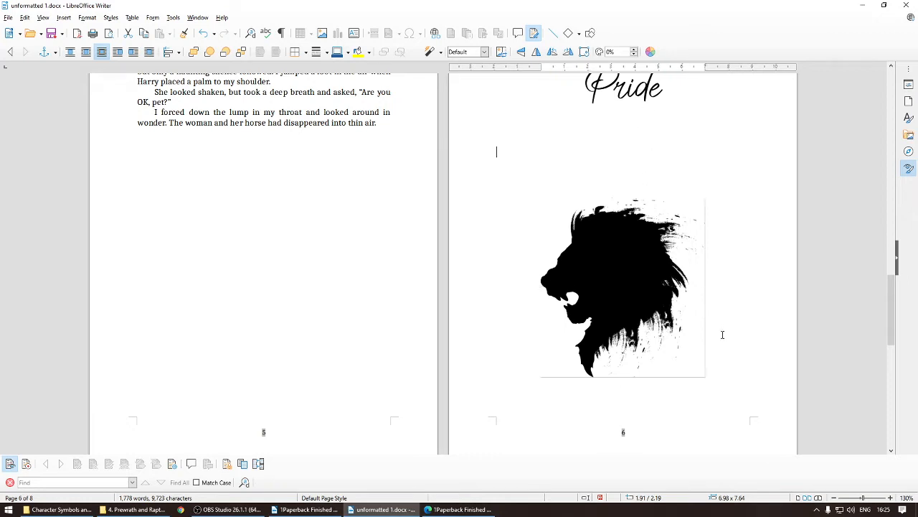
Step: Insert a page break before the Pride heading so the title page moves to the next page
scroll(657, 388, "down", 2)
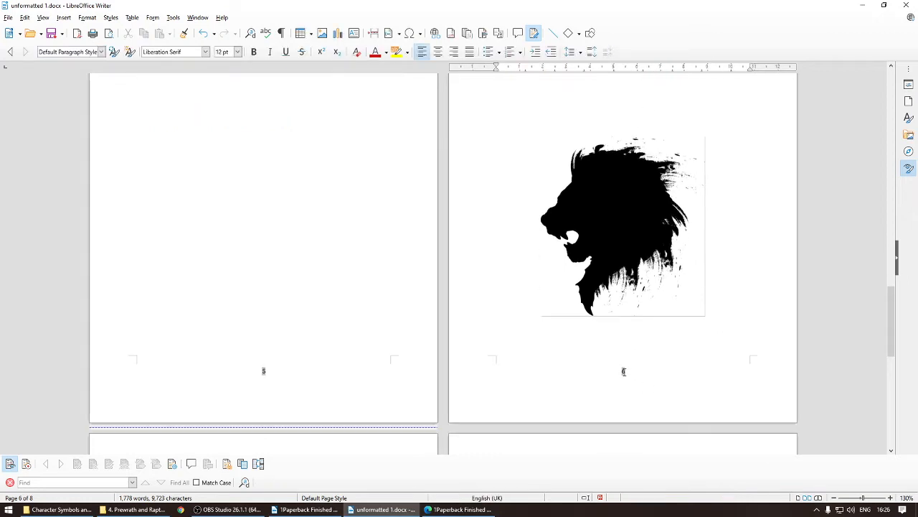
left_click(625, 371)
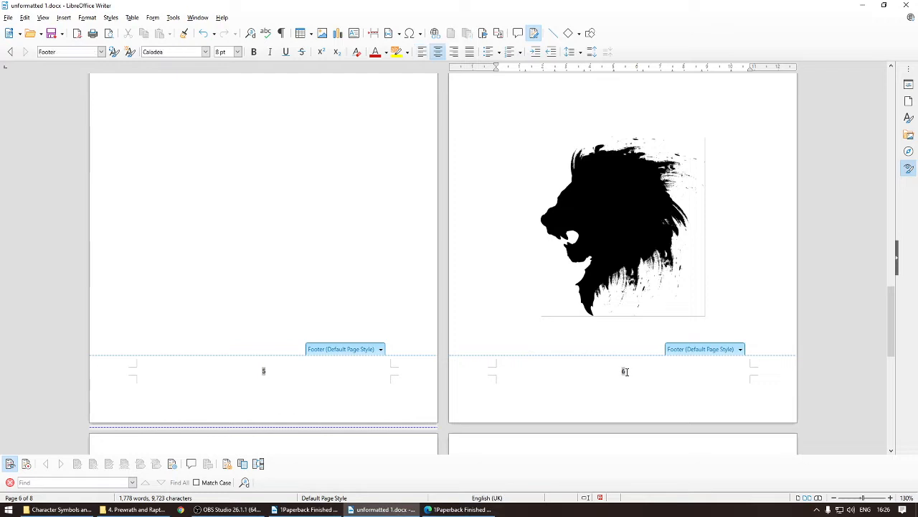
left_click(626, 371)
scroll(531, 332, "up", 3)
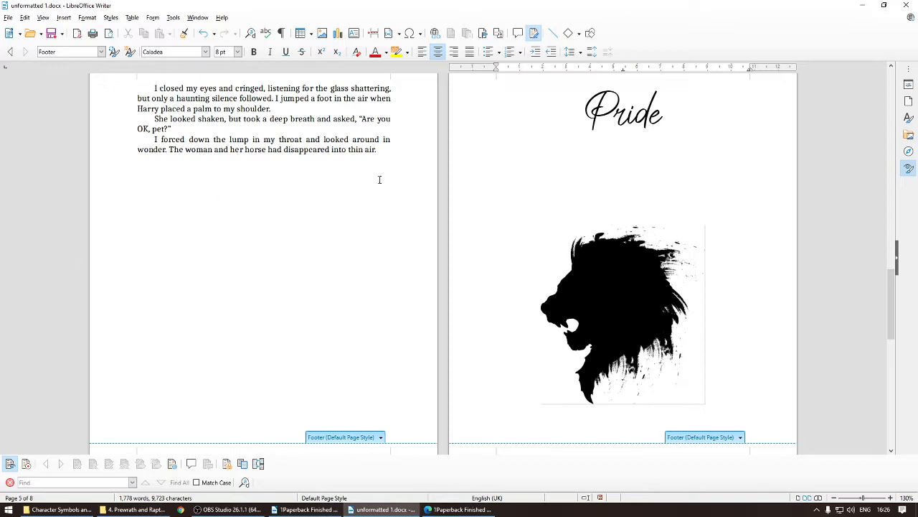
scroll(549, 199, "up", 3)
left_click(551, 199)
key("ctrl+Return")
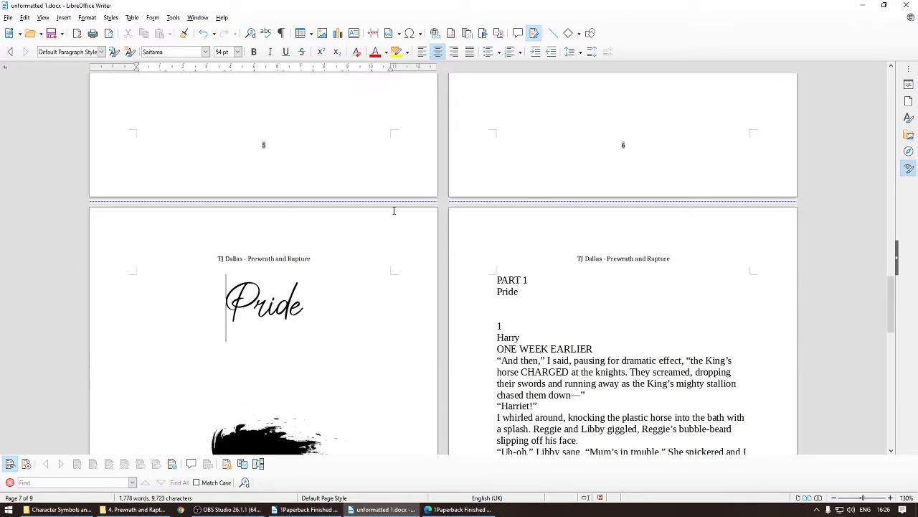
Step: Check the footer page numbers around the Pride title page
scroll(559, 237, "up", 3)
scroll(574, 238, "up", 3)
scroll(567, 240, "down", 3)
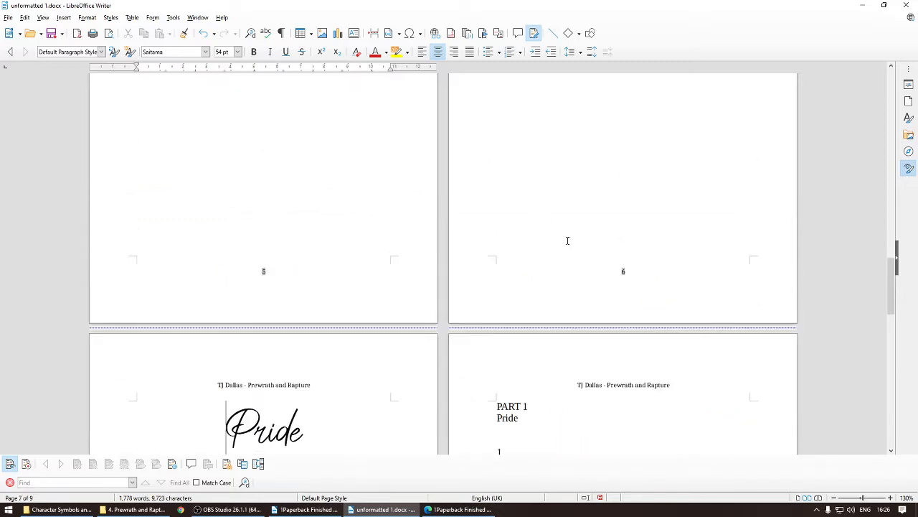
scroll(567, 240, "down", 10)
left_click(262, 370)
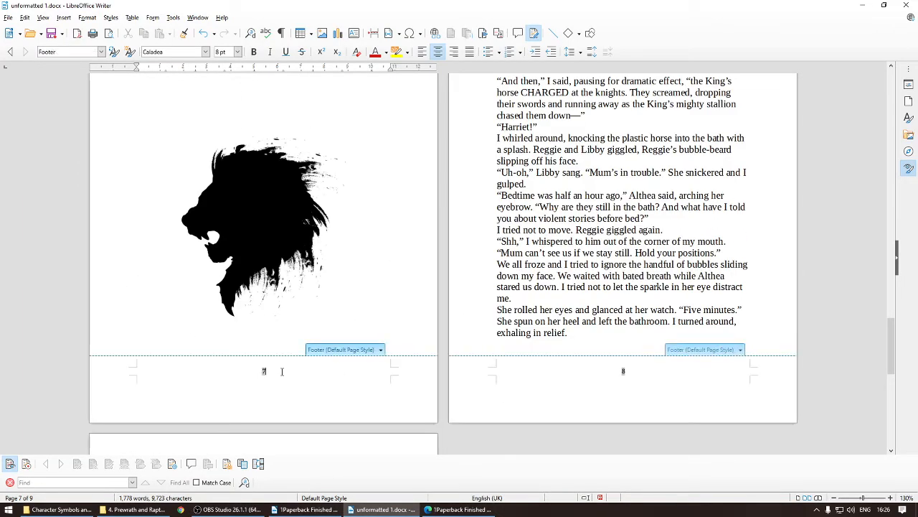
double_click(263, 371)
scroll(355, 233, "up", 3)
left_click_drag(244, 300, 245, 289)
left_click(384, 287)
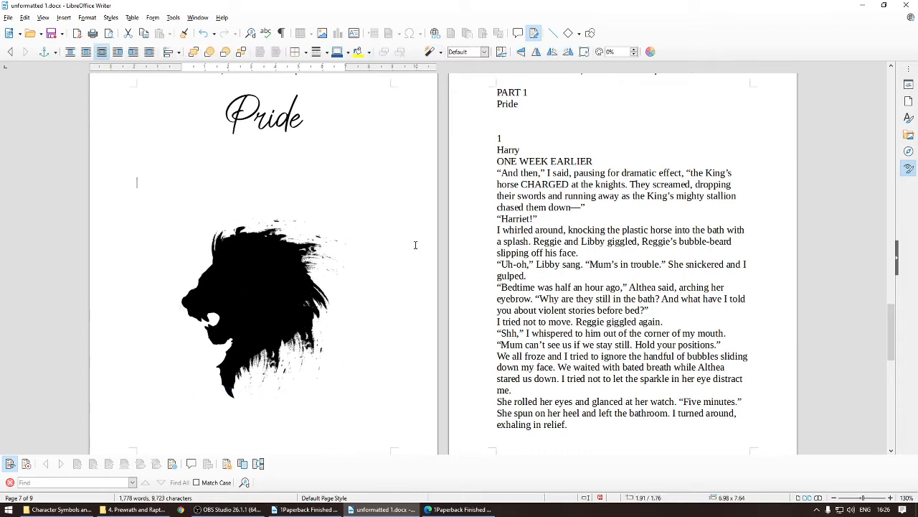
Step: Add another page break before PART 1 so it starts on the following page
scroll(384, 286, "up", 3)
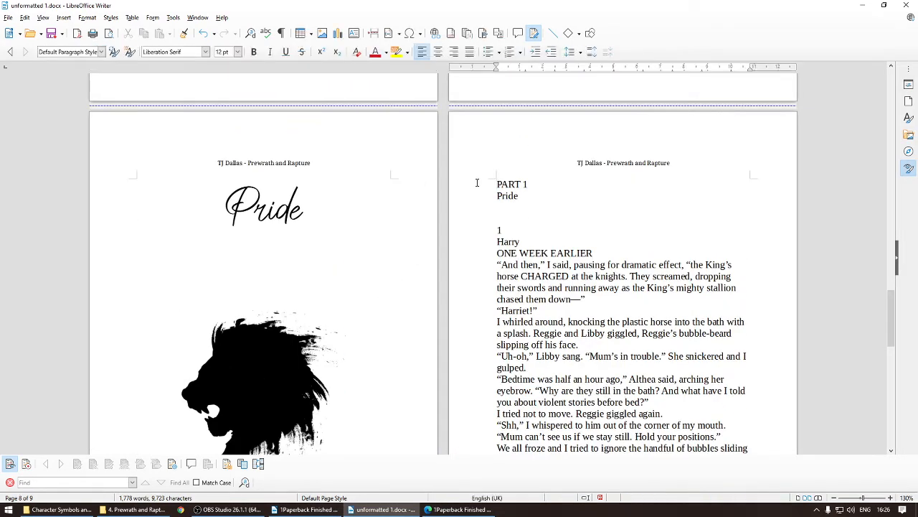
key("ctrl+Return")
scroll(318, 249, "down", 3)
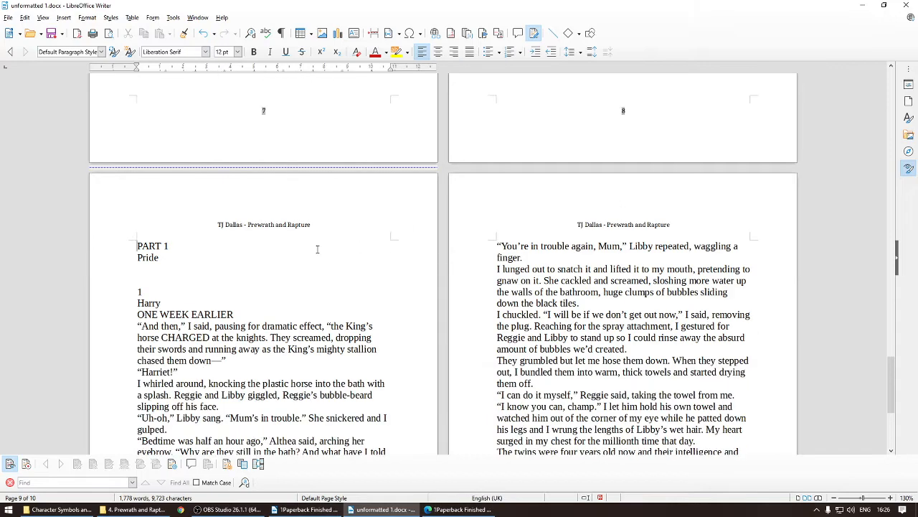
Step: Compare the PART 1 and Pride lines with the Part 1 title page in the finished PDF
left_click_drag(136, 247, 159, 257)
right_click(459, 510)
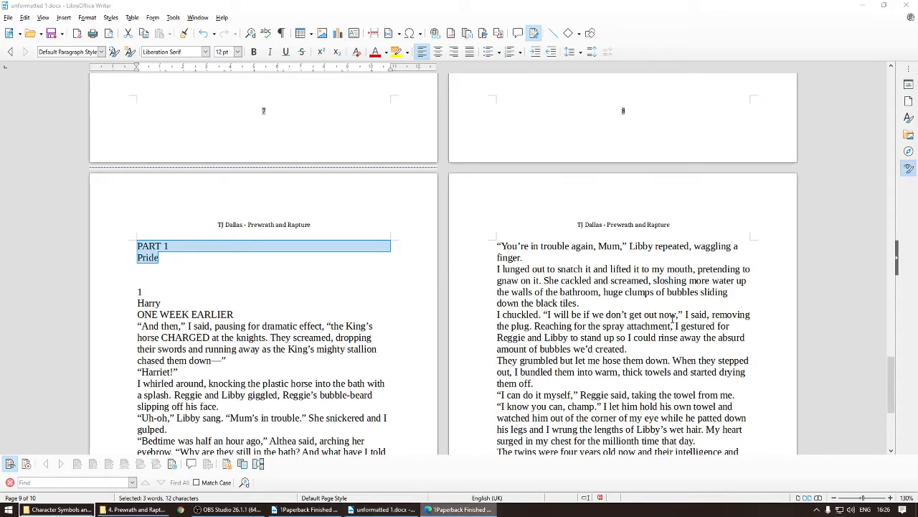
scroll(636, 265, "down", 3)
left_click(486, 508)
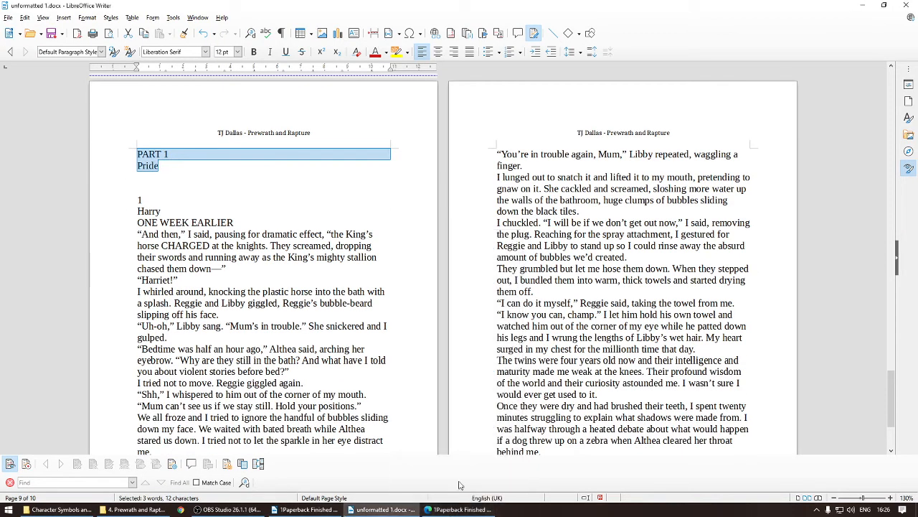
left_click(451, 510)
scroll(646, 301, "down", 5)
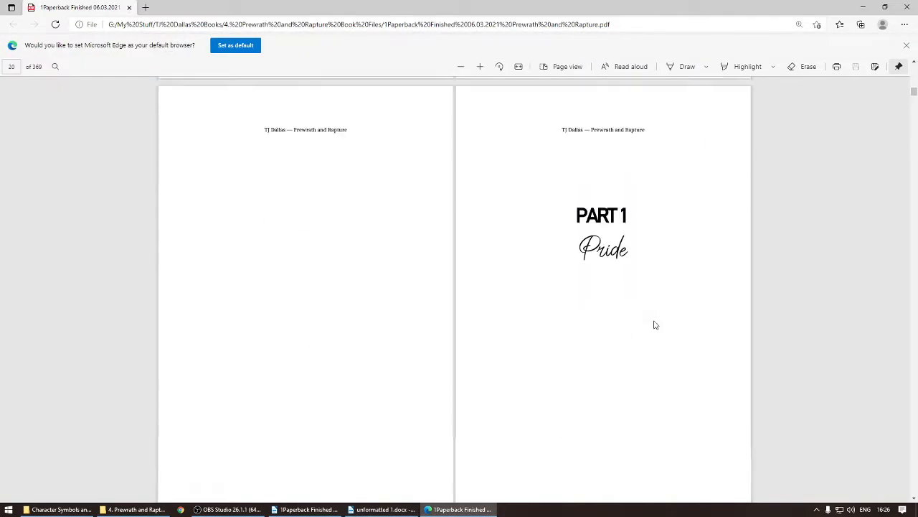
scroll(609, 237, "up", 3)
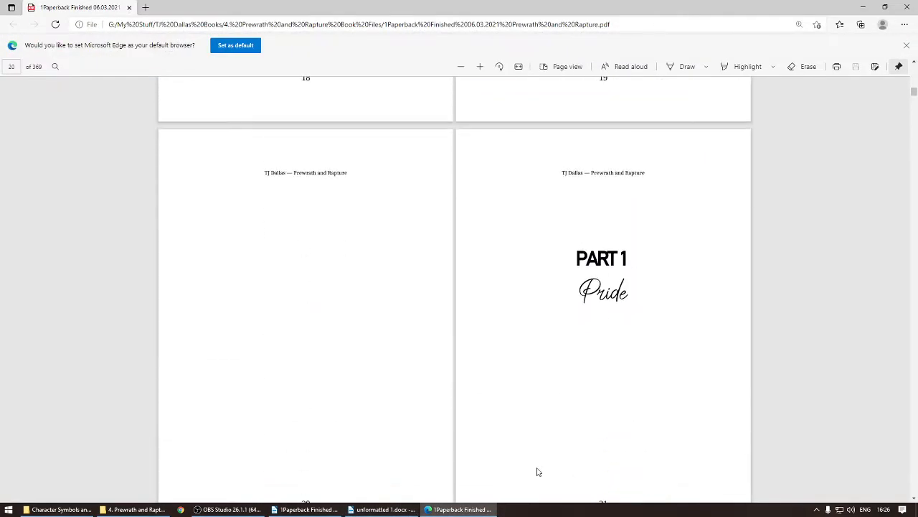
left_click_drag(570, 269, 632, 290)
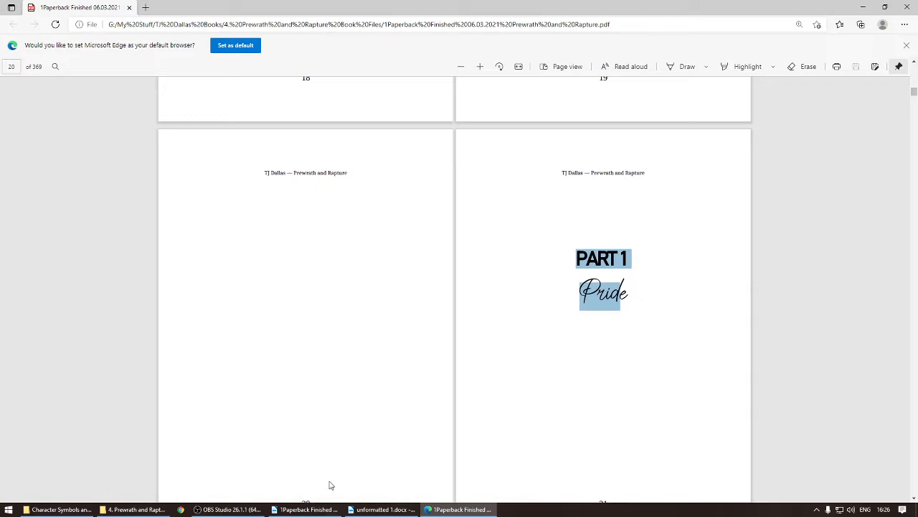
left_click(379, 510)
Step: Centre the PART 1 and Pride lines
left_click(137, 154)
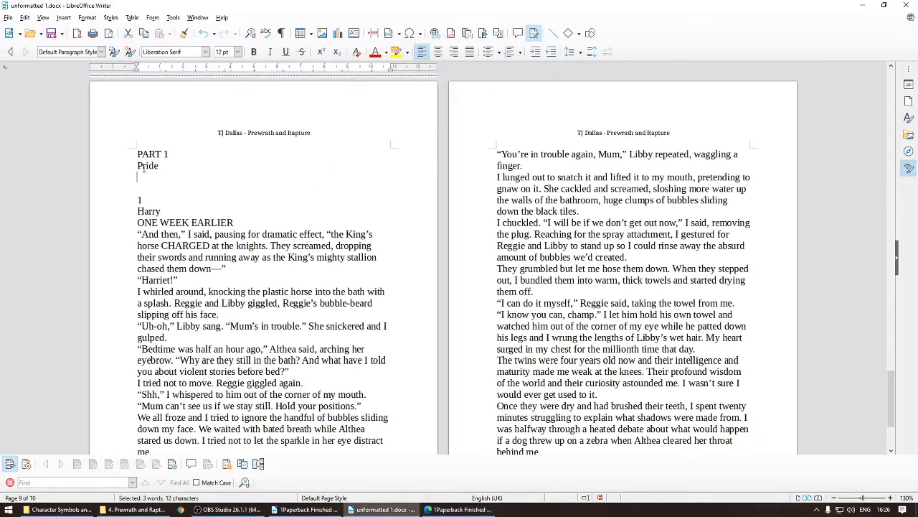
left_click_drag(137, 154, 163, 167)
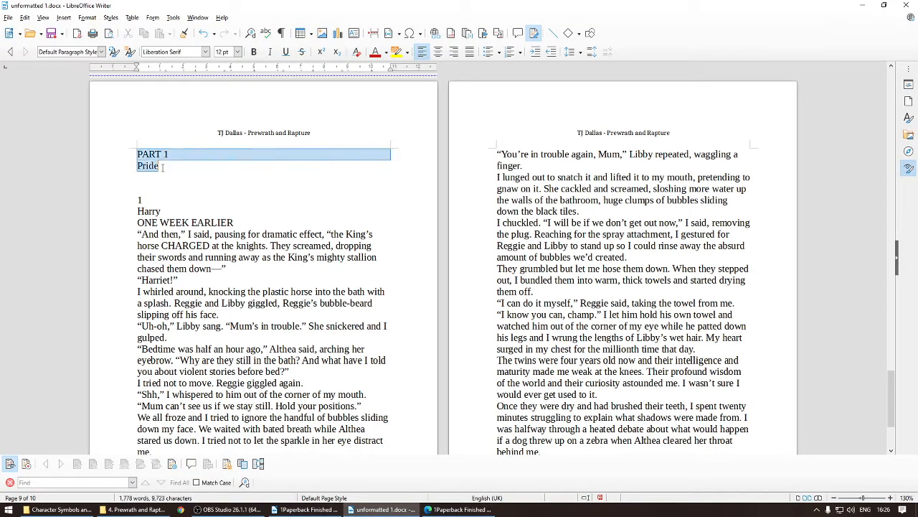
left_click(438, 51)
left_click(205, 52)
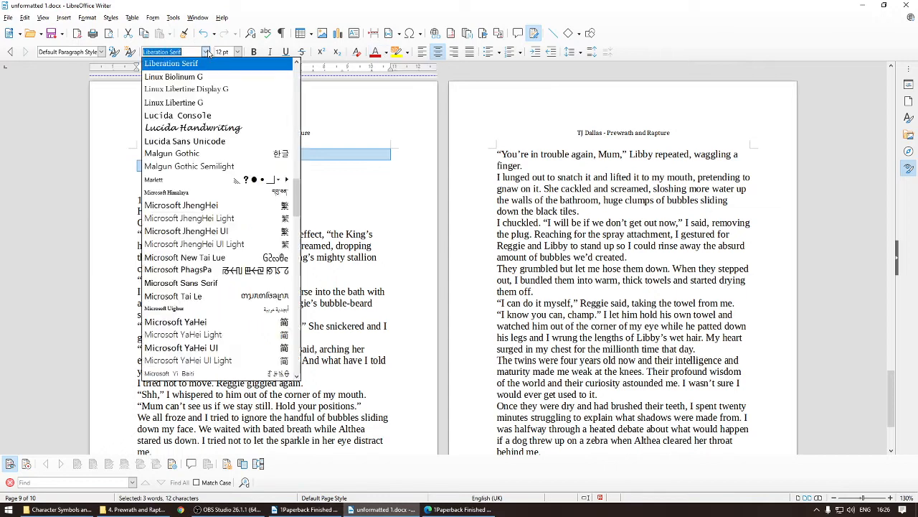
left_click(342, 144)
Step: Format PART 1 in Bahnschrift Light SemiCondensed at 28 pt
left_click_drag(247, 154, 287, 155)
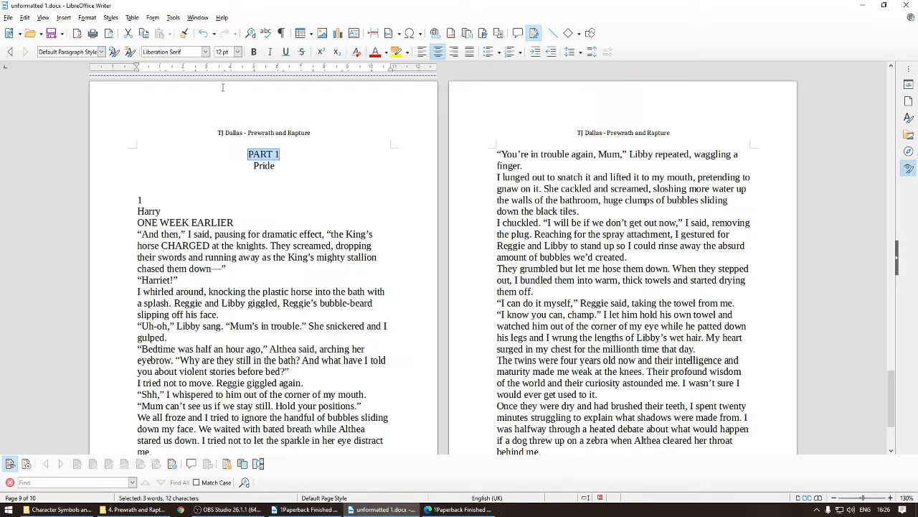
left_click(205, 52)
left_click_drag(298, 200, 300, 79)
left_click(180, 129)
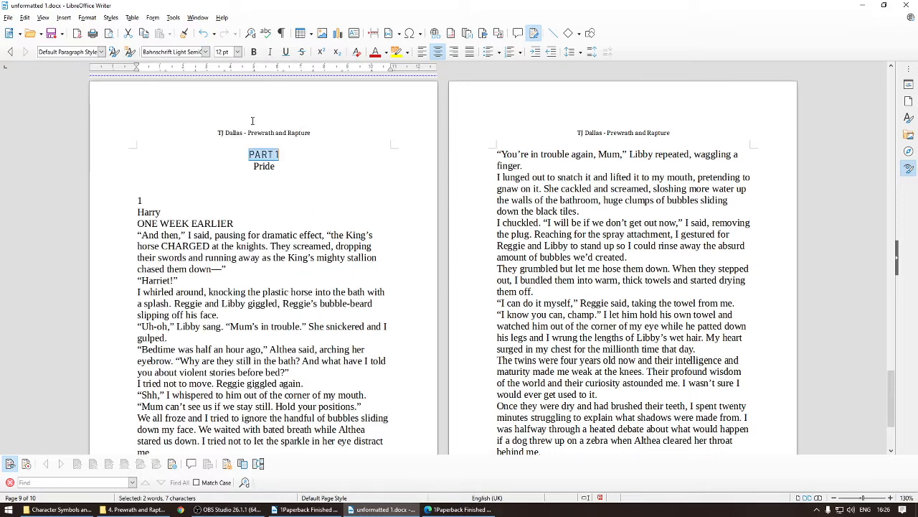
left_click(237, 51)
left_click(224, 162)
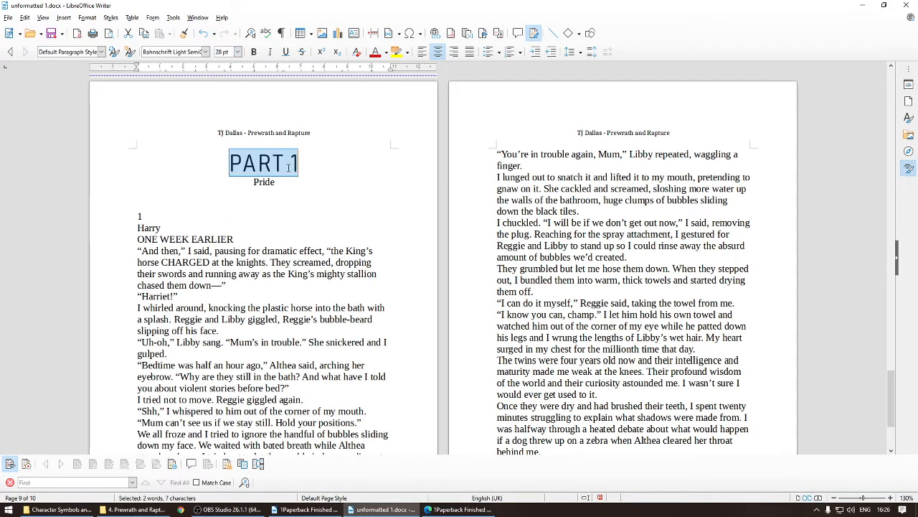
Step: Format the Pride line in the Saitama font at 40 pt
double_click(286, 179)
left_click_drag(301, 166, 203, 157)
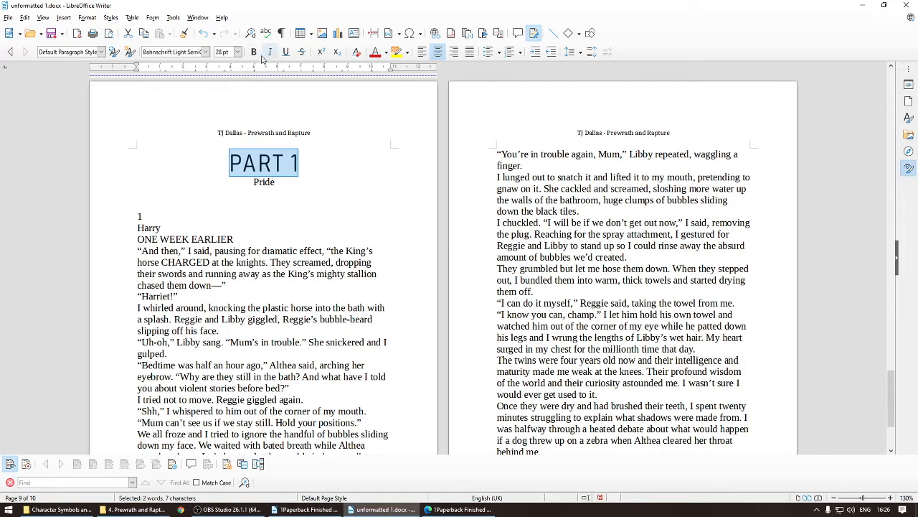
double_click(257, 180)
left_click(205, 52)
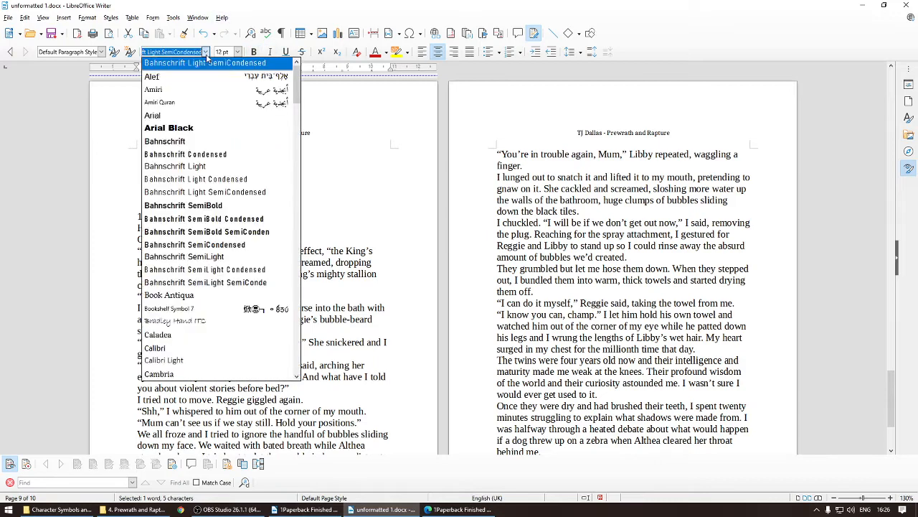
type("s")
left_click(203, 62)
left_click(238, 51)
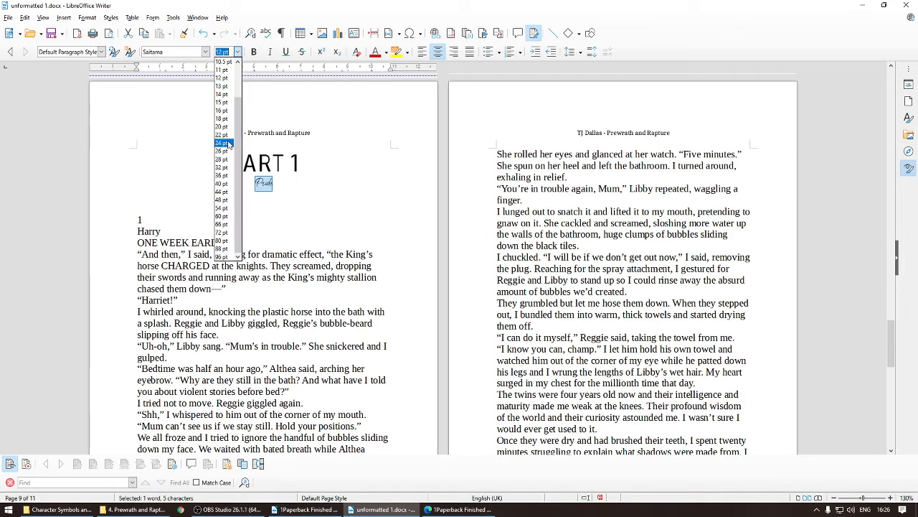
left_click(224, 127)
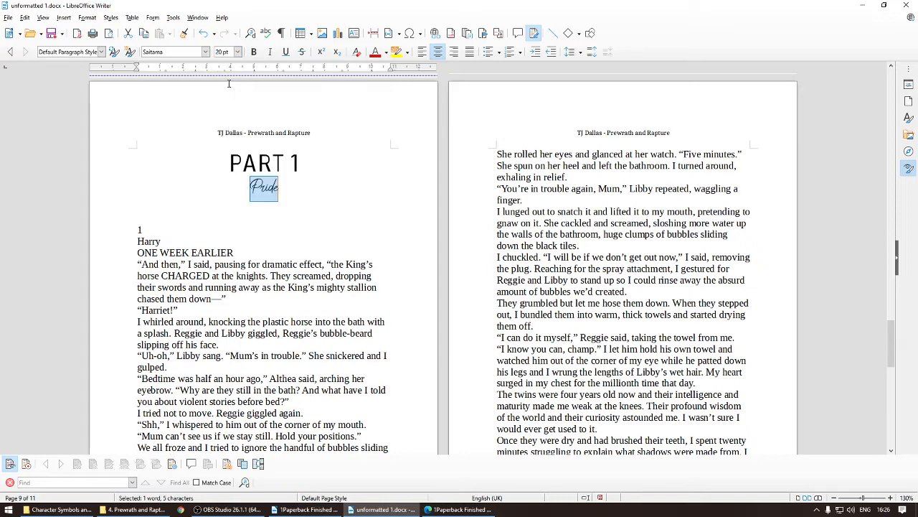
left_click(237, 52)
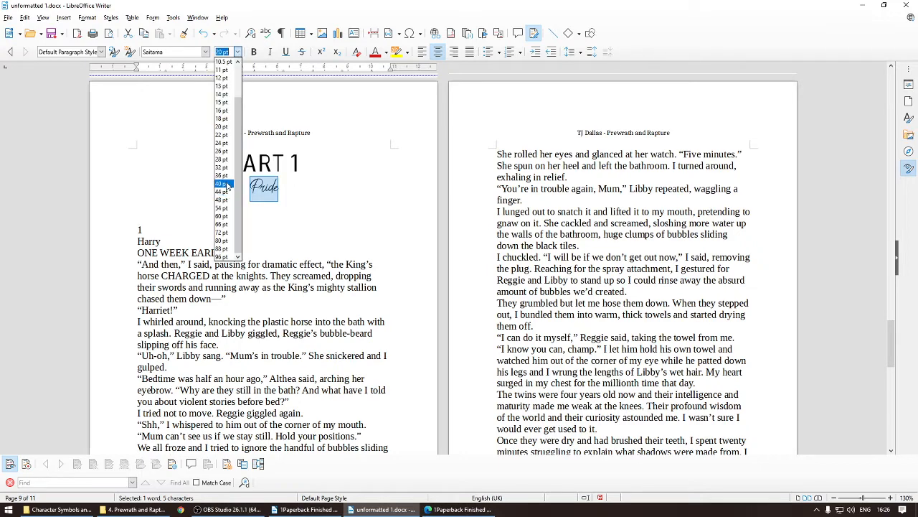
left_click(222, 184)
left_click(358, 209)
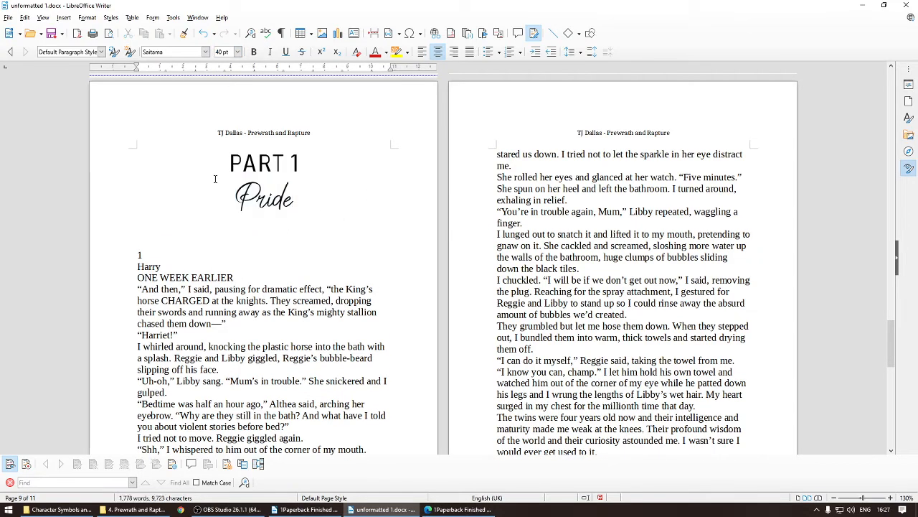
Step: Insert a page break before chapter 1 so the Part 1 title sits alone on its page
double_click(139, 255)
left_click_drag(158, 266, 234, 326)
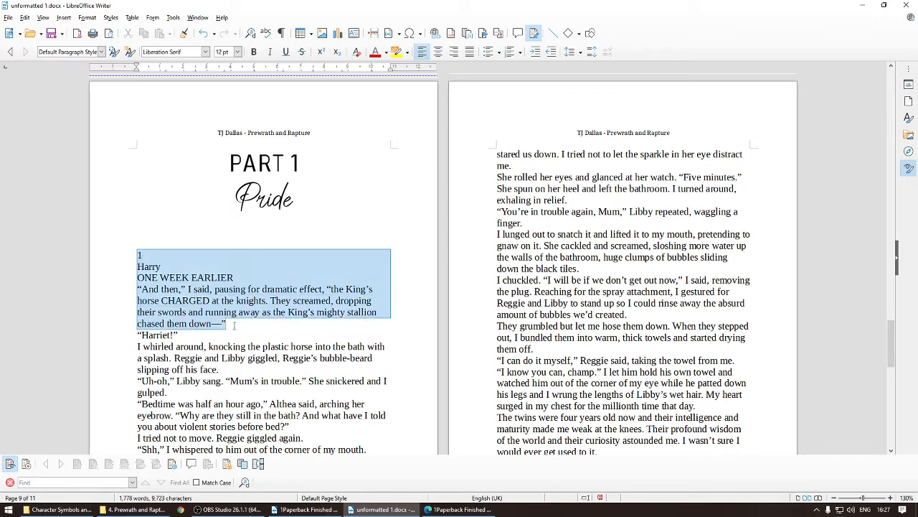
left_click(130, 253)
key("ctrl+Return")
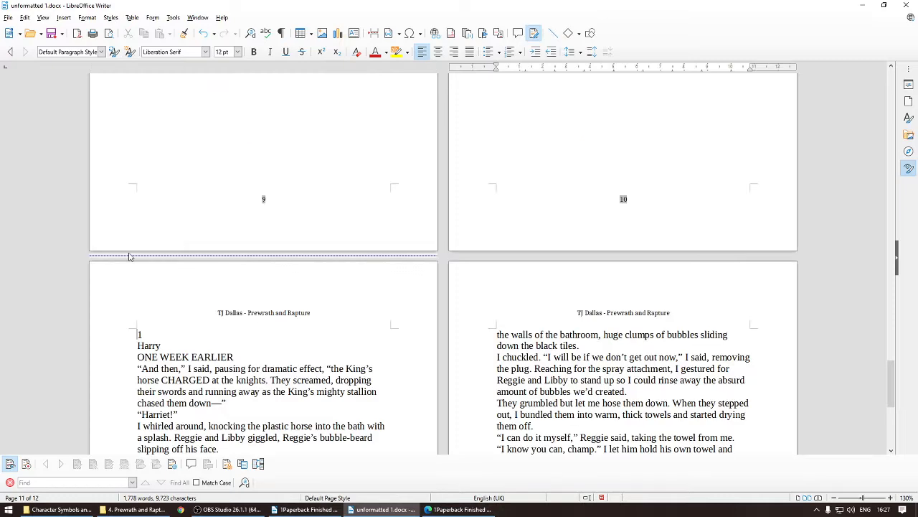
Step: Compare the Part 1 title page with the same page in the finished PDF
scroll(312, 322, "up", 10)
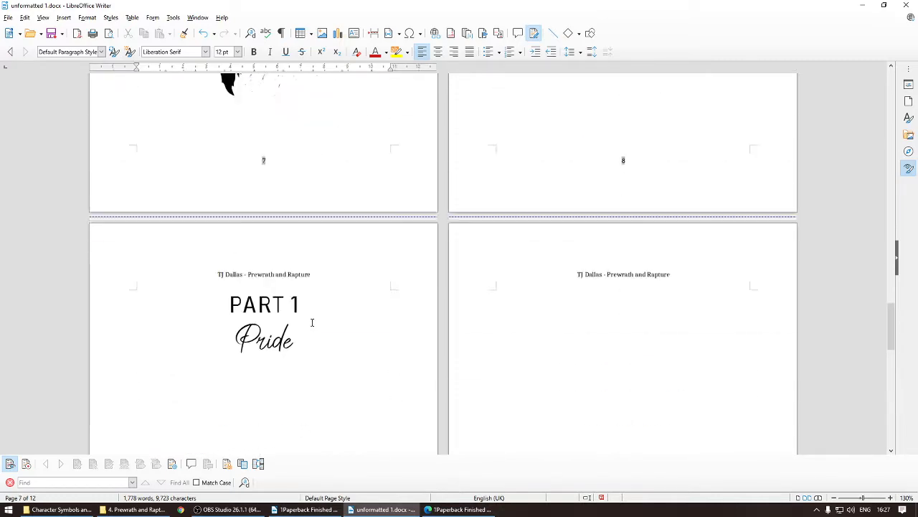
scroll(312, 322, "down", 3)
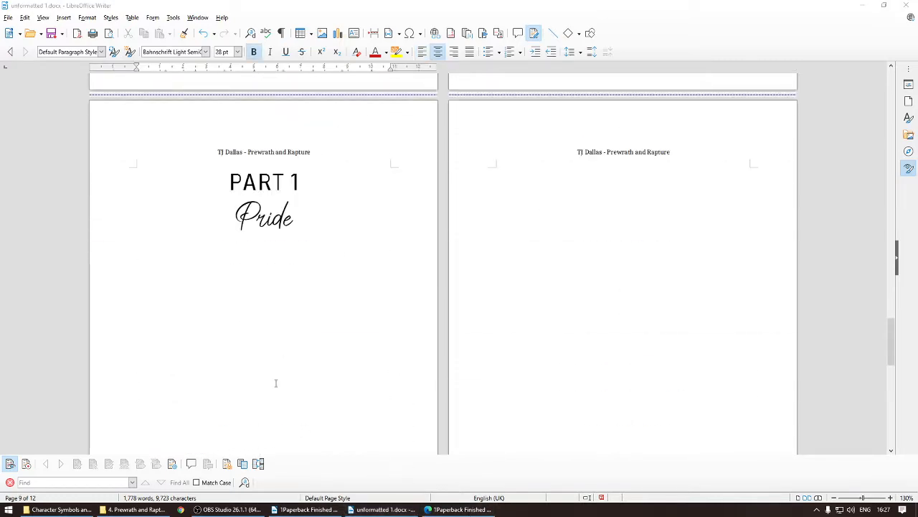
left_click(459, 508)
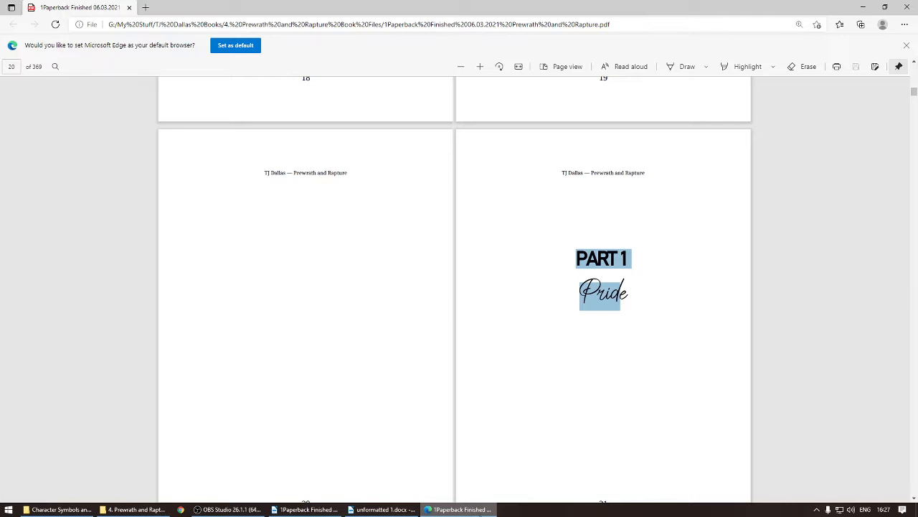
left_click(589, 212)
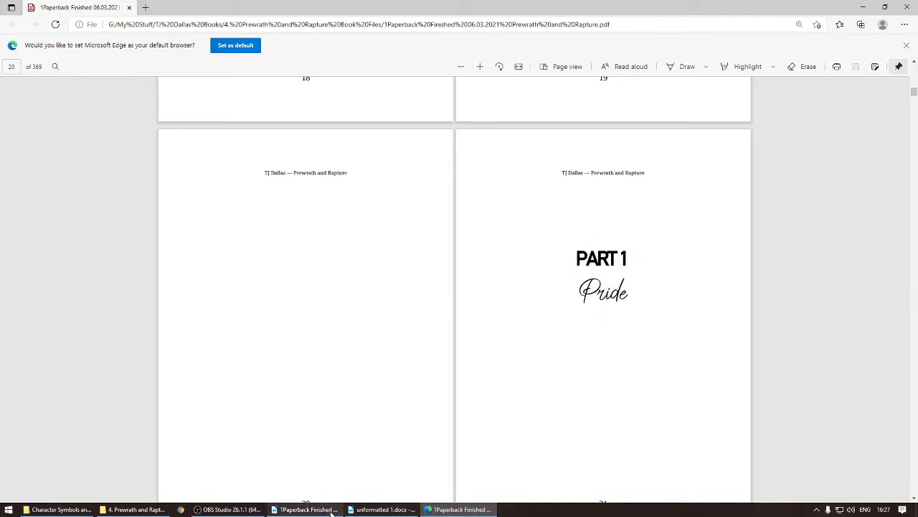
left_click(354, 511)
left_click(228, 187)
key("Return")
key("Return")
key("Return")
key("Return")
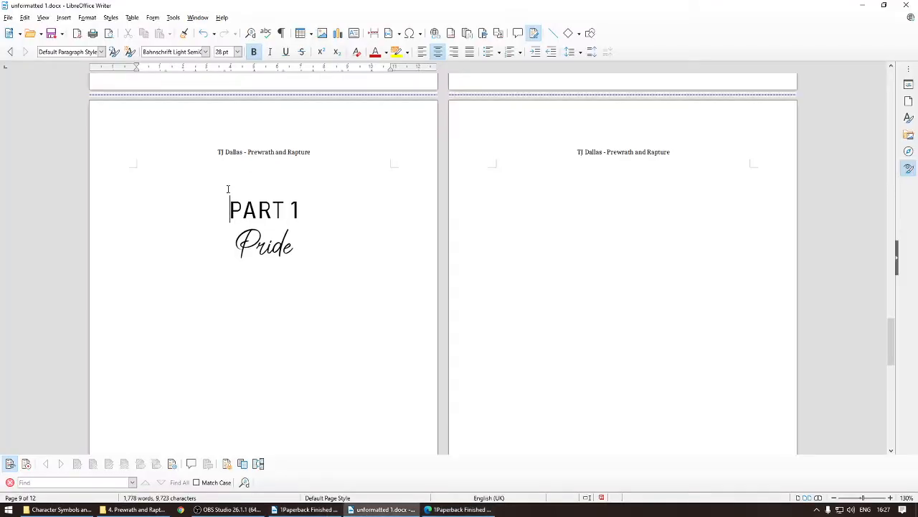
left_click(239, 240)
left_click(254, 258)
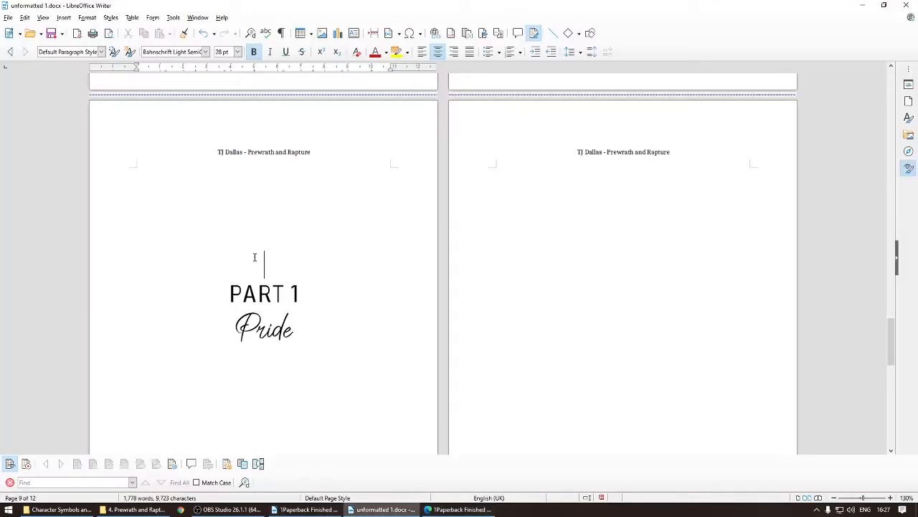
left_click(264, 234)
left_click(266, 203)
left_click(268, 175)
key("Delete")
key("Delete")
key("Delete")
key("Delete")
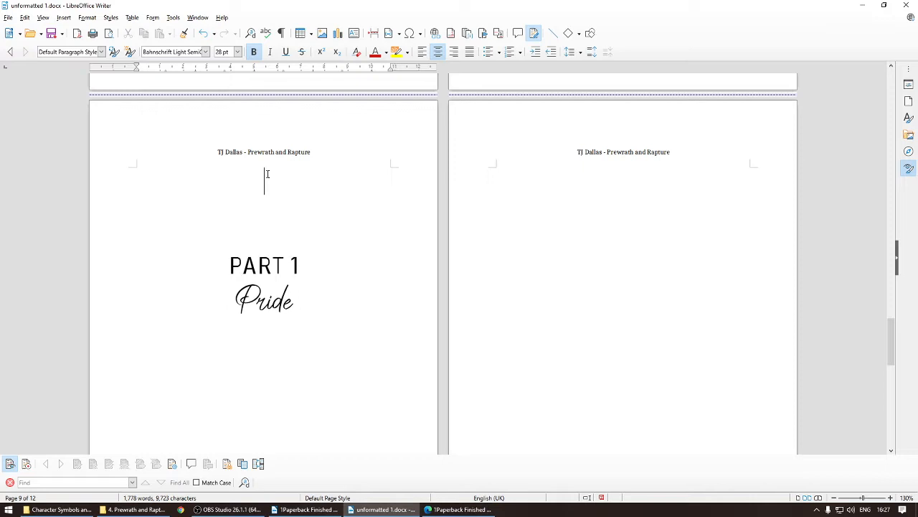
Step: Set the PART 1 paragraph spacing to 3 cm above and 0.20 cm below
right_click(226, 184)
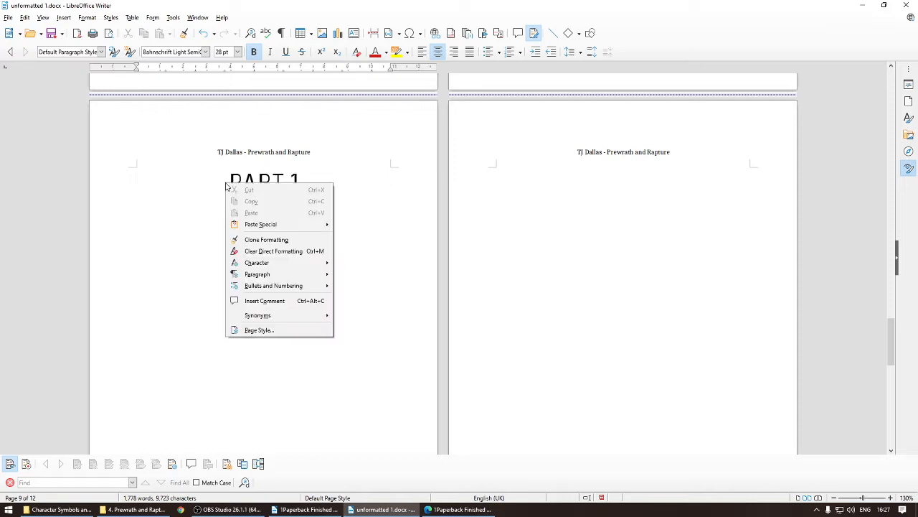
mouse_move(265, 274)
left_click(365, 274)
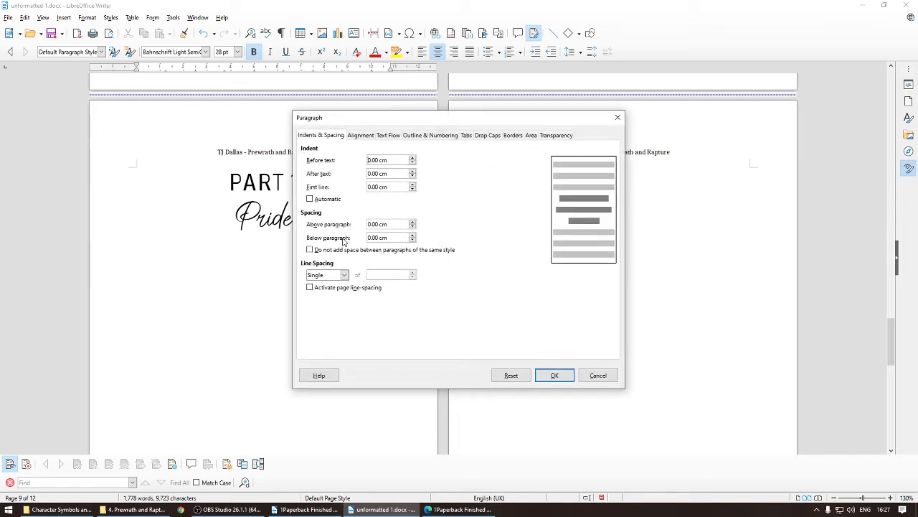
left_click(369, 224)
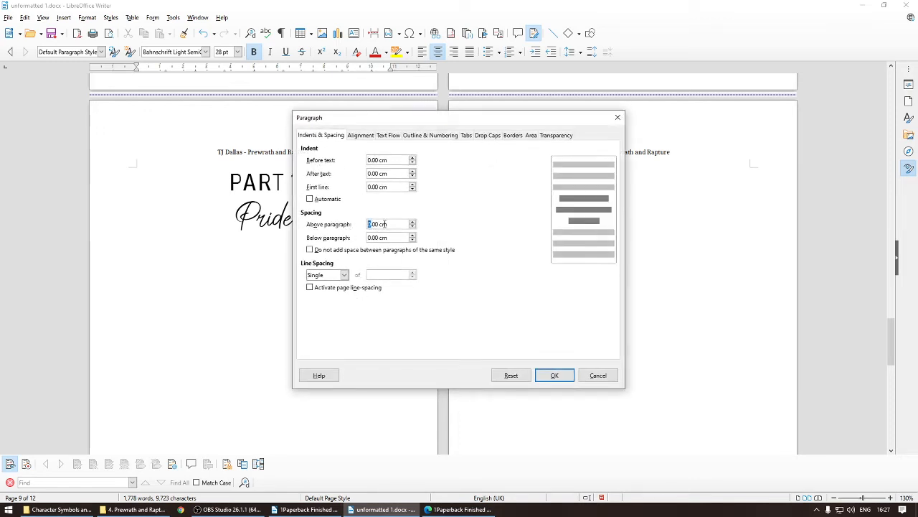
type("3")
left_click(373, 237)
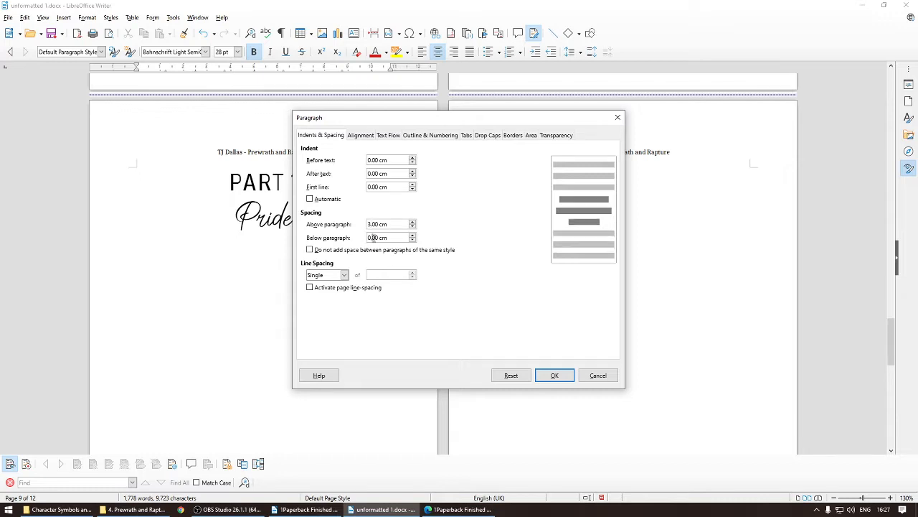
left_click_drag(372, 239, 378, 239)
type("20")
left_click(554, 377)
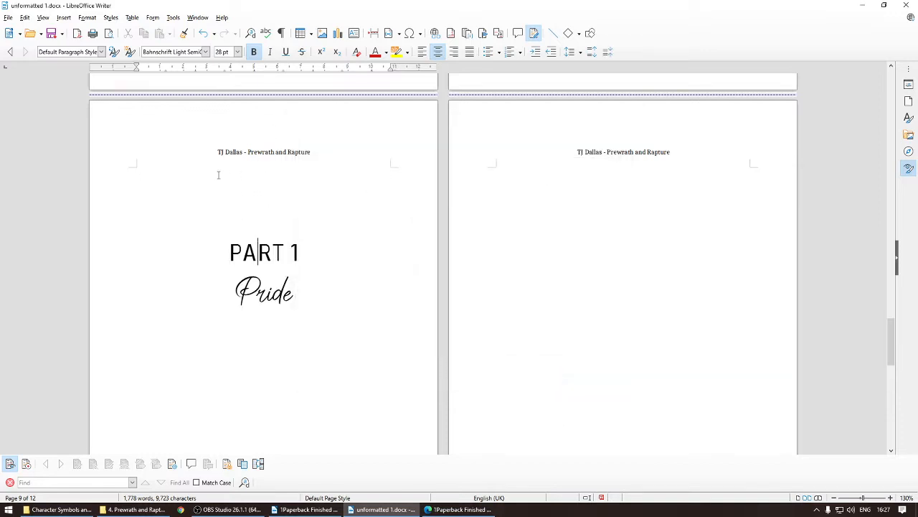
key("Right")
key("Right")
scroll(257, 211, "up", 1)
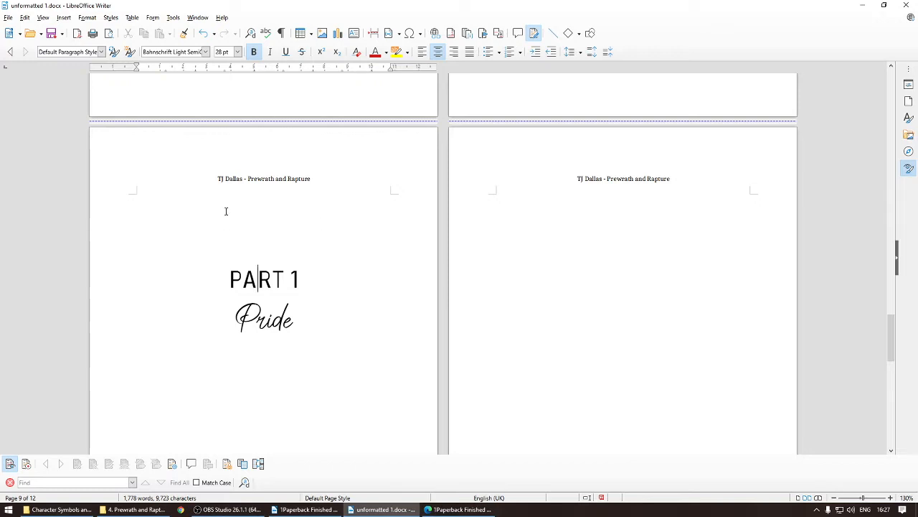
left_click(224, 278)
right_click(222, 281)
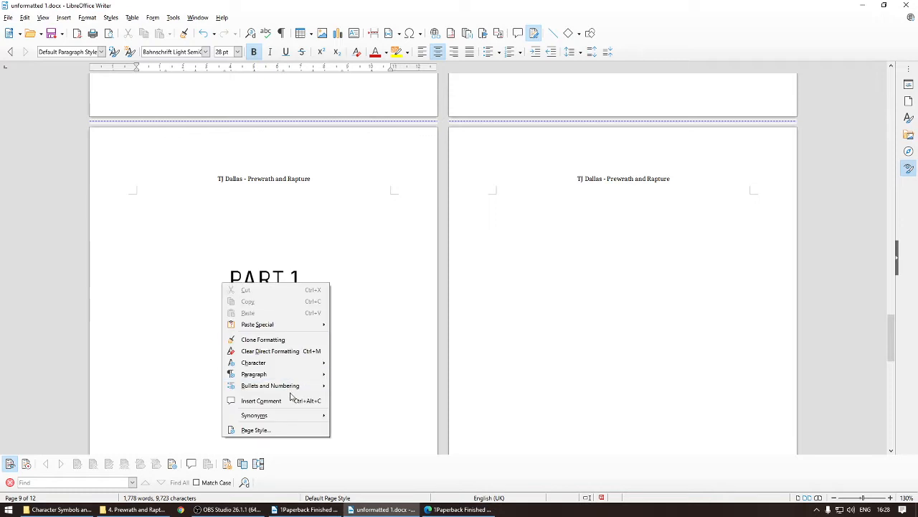
left_click(265, 215)
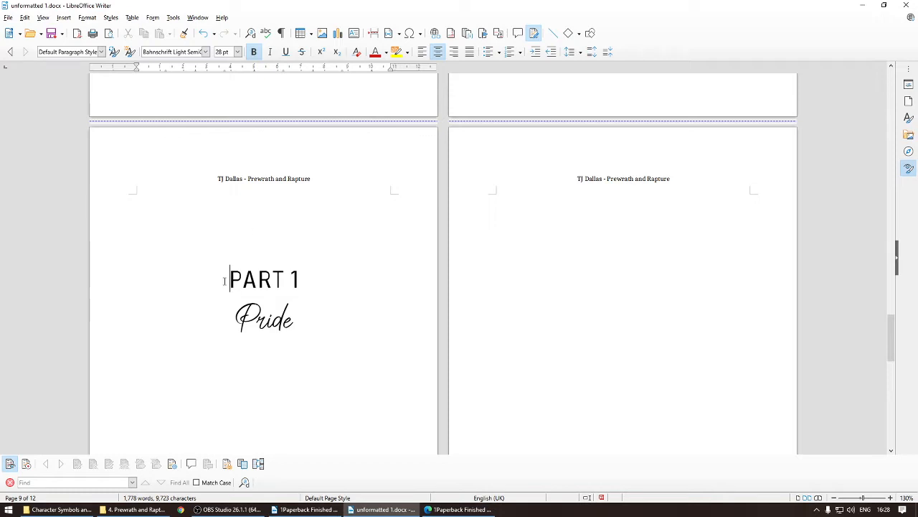
left_click_drag(224, 281, 365, 285)
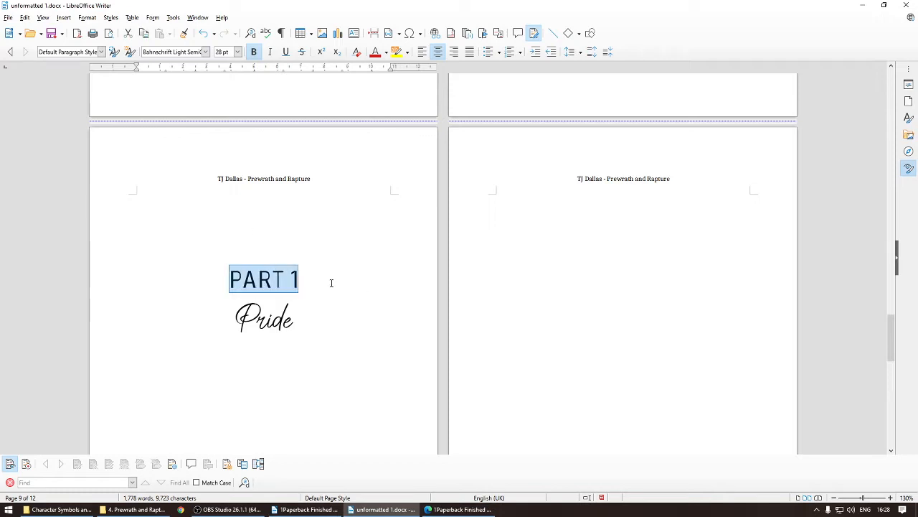
left_click(225, 279)
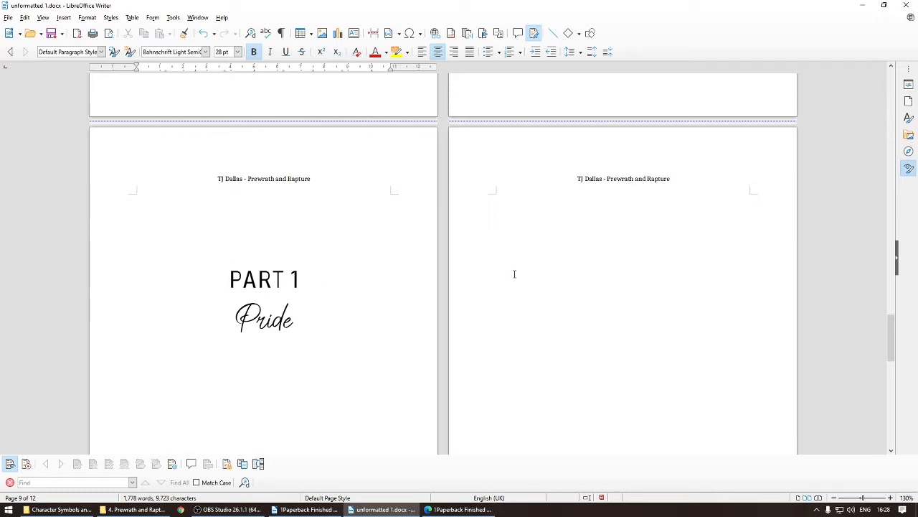
Step: Compare the chapter 1 opening page with the same page in the finished PDF
scroll(230, 266, "down", 1)
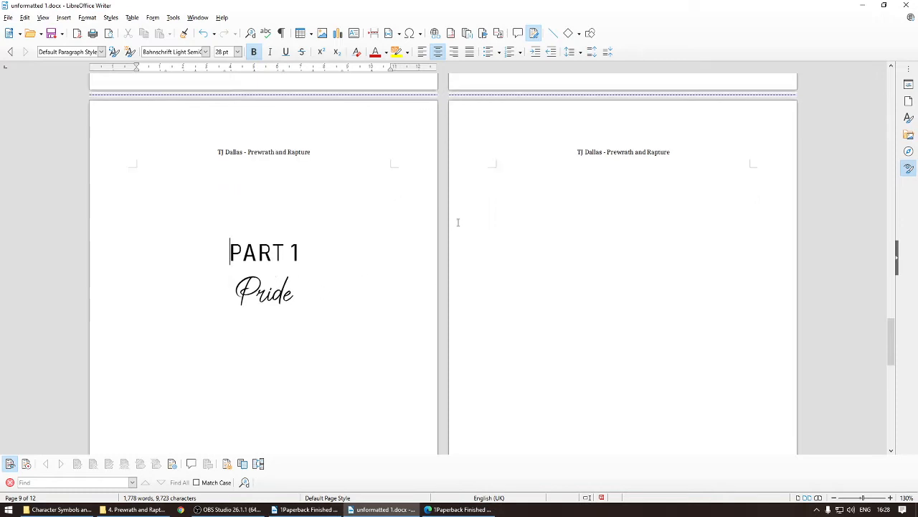
scroll(315, 224, "down", 5)
scroll(349, 296, "down", 10)
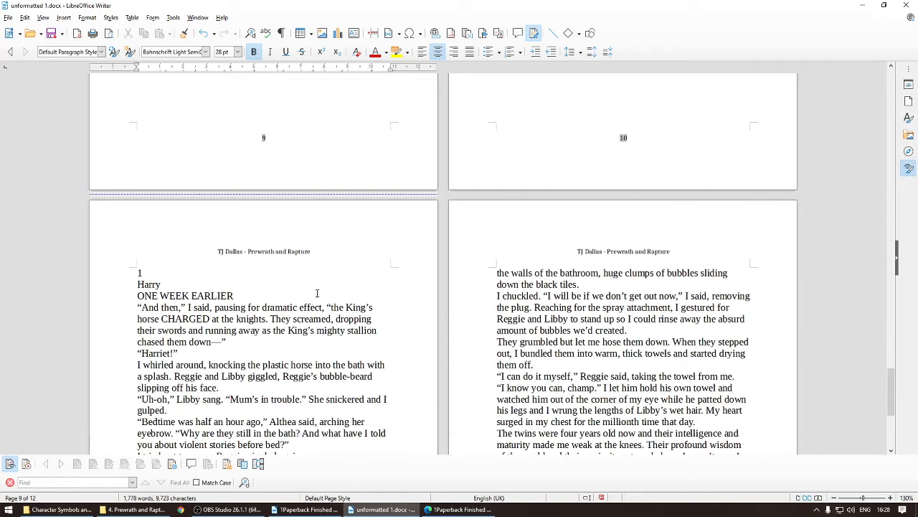
left_click(459, 508)
scroll(615, 317, "down", 7)
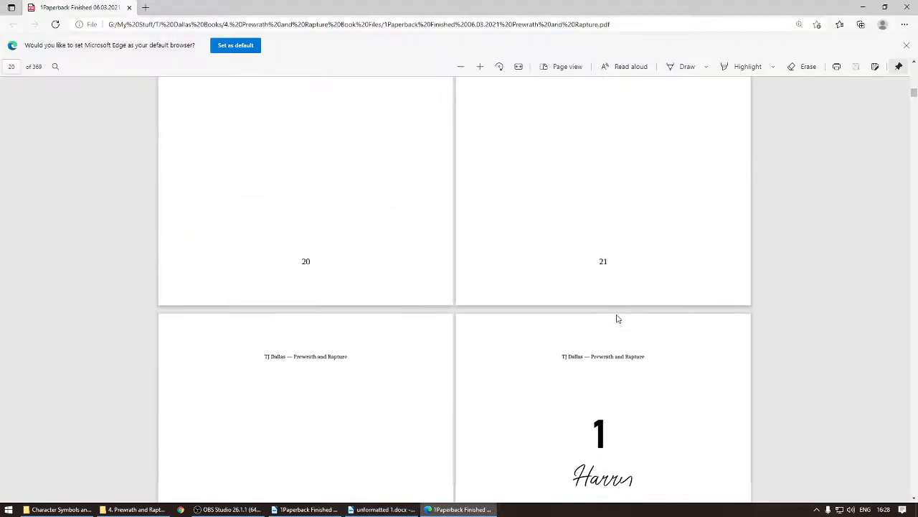
scroll(607, 318, "up", 1)
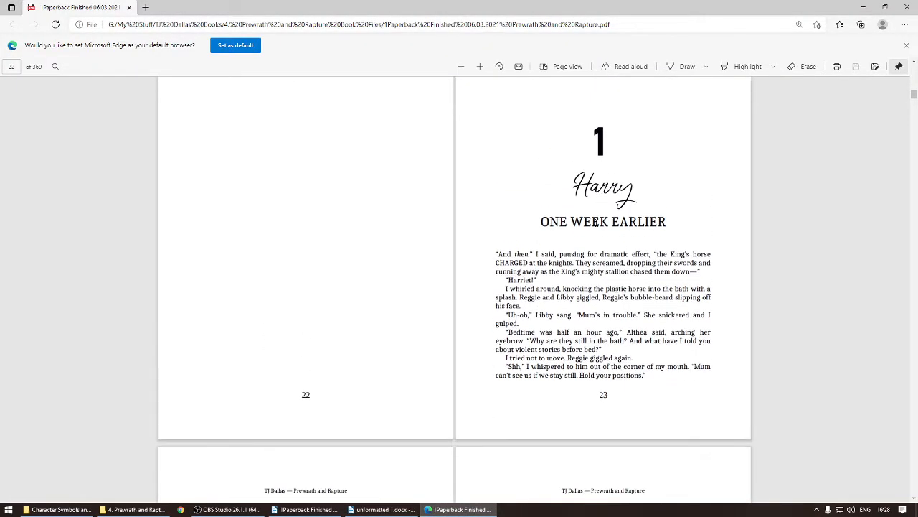
left_click(383, 509)
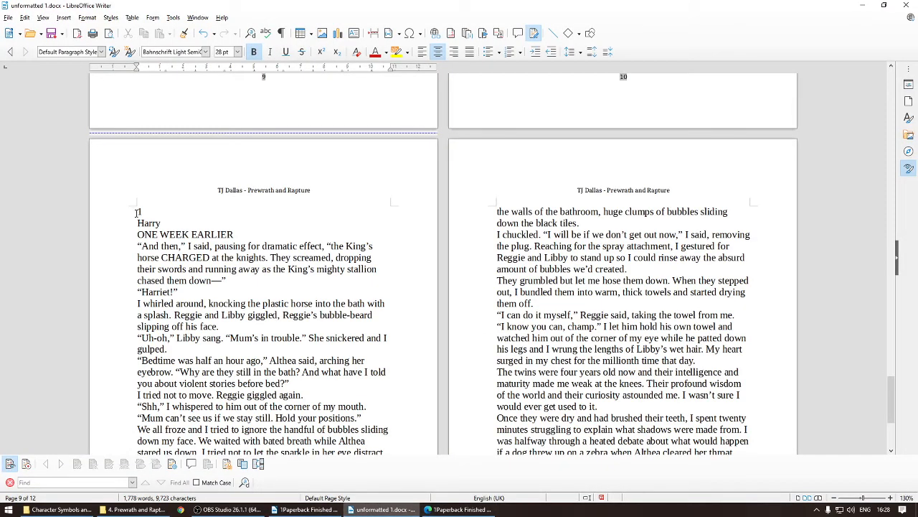
Step: Center the chapter 1 heading lines and set the number 1 in Bahnschrift Light SemiCondensed at 54 pt
left_click_drag(138, 211, 233, 235)
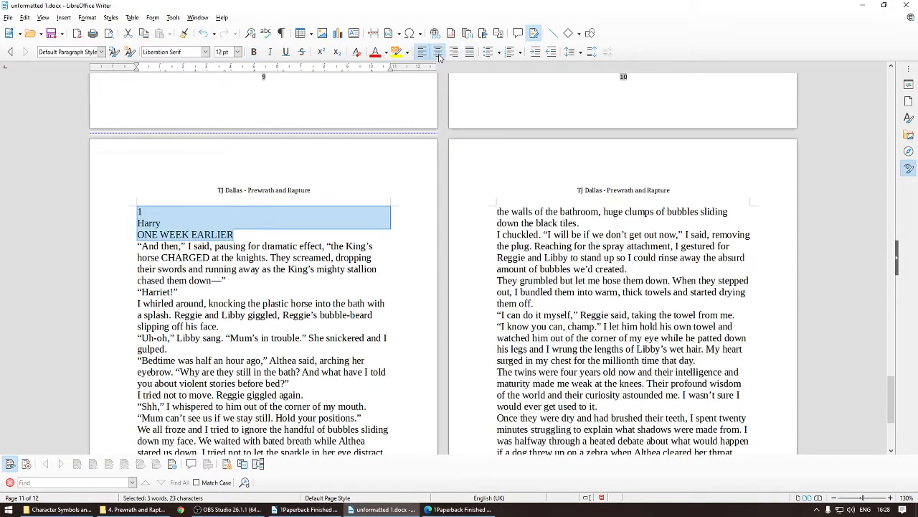
key("ctrl+e")
double_click(263, 211)
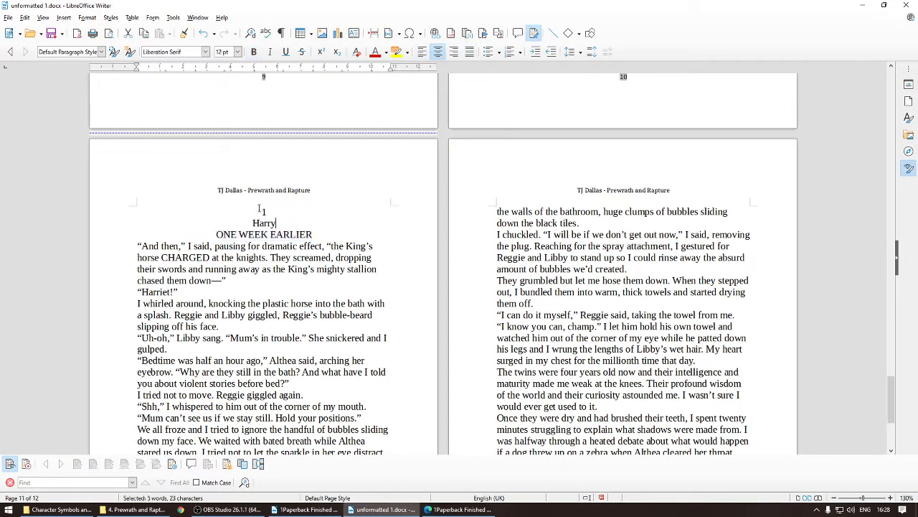
left_click(206, 51)
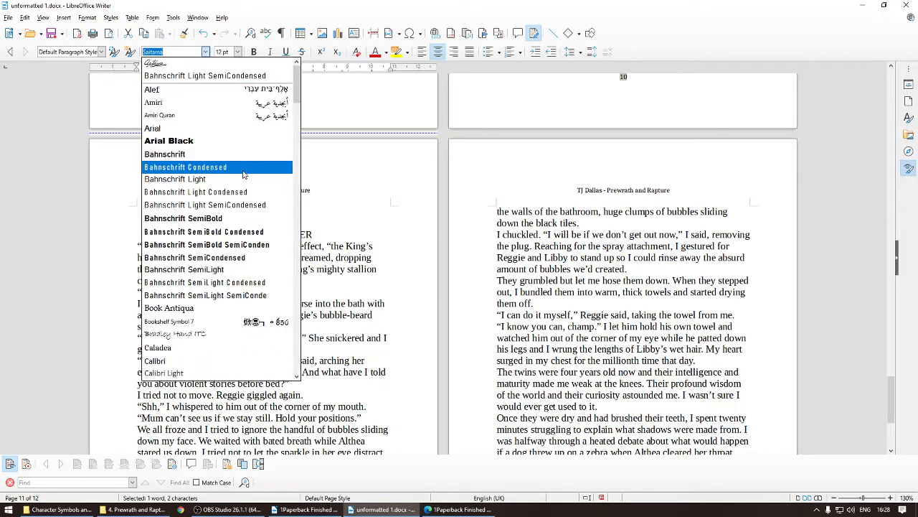
left_click(215, 75)
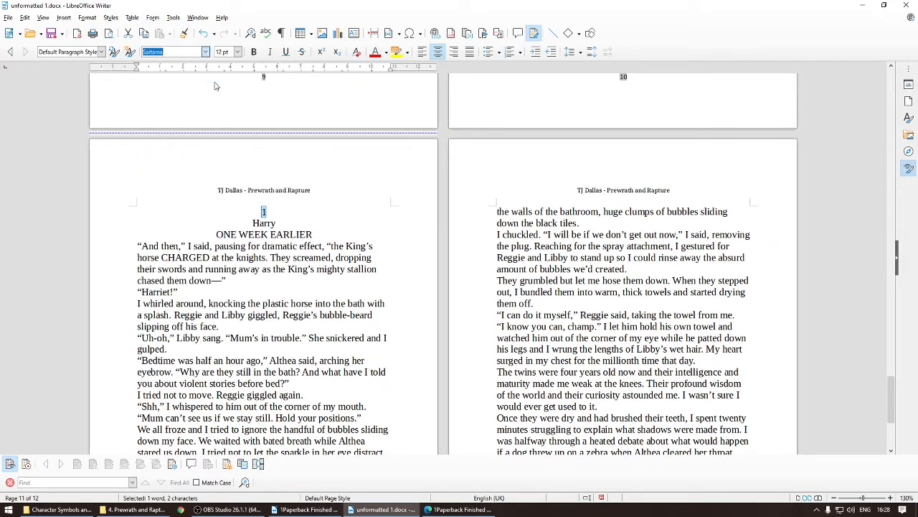
left_click(238, 52)
left_click(222, 208)
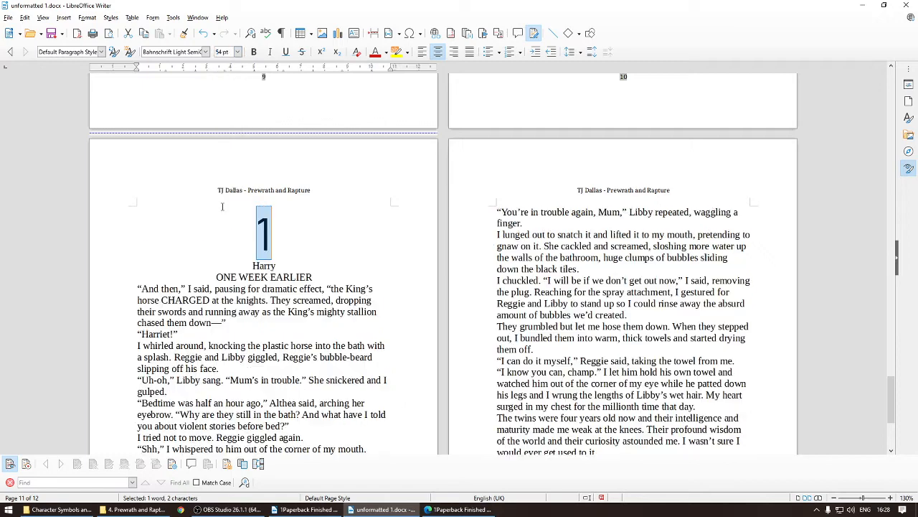
Step: Format the Harry line in the Saitama font at 40 pt
double_click(255, 266)
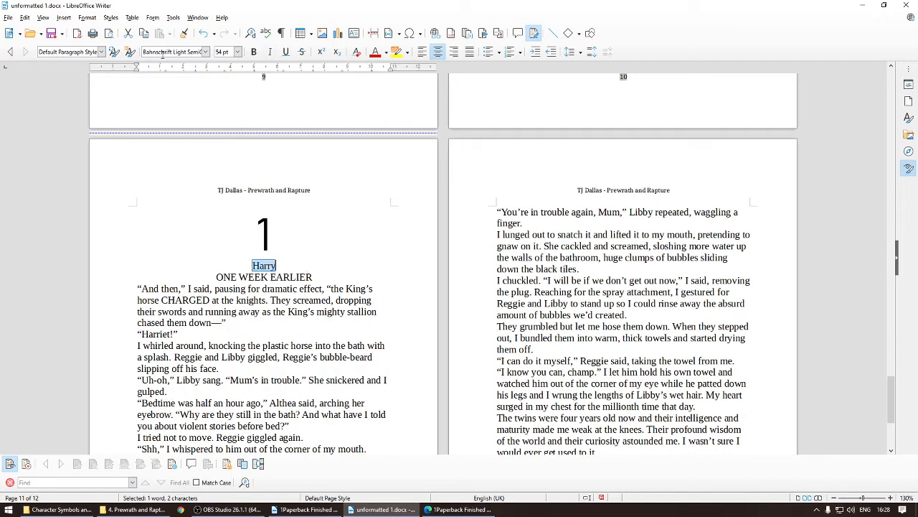
left_click(205, 51)
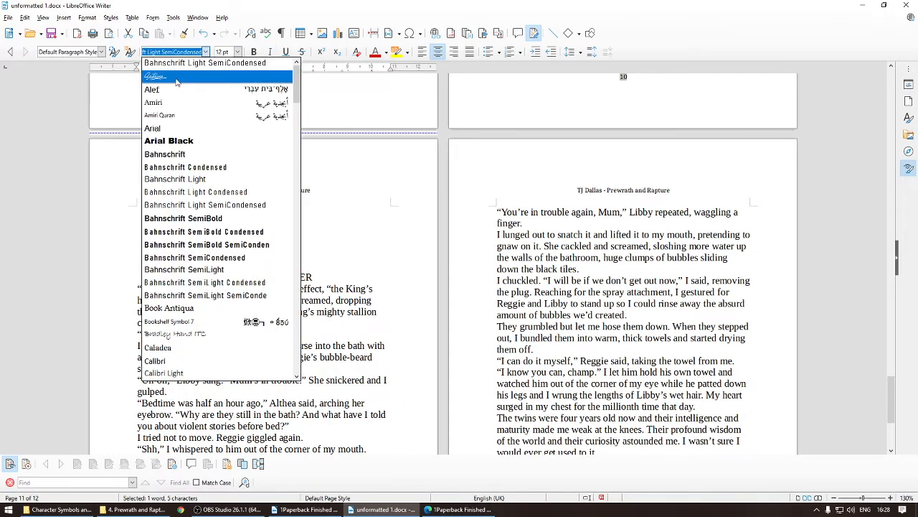
left_click(177, 81)
left_click(237, 51)
left_click(224, 135)
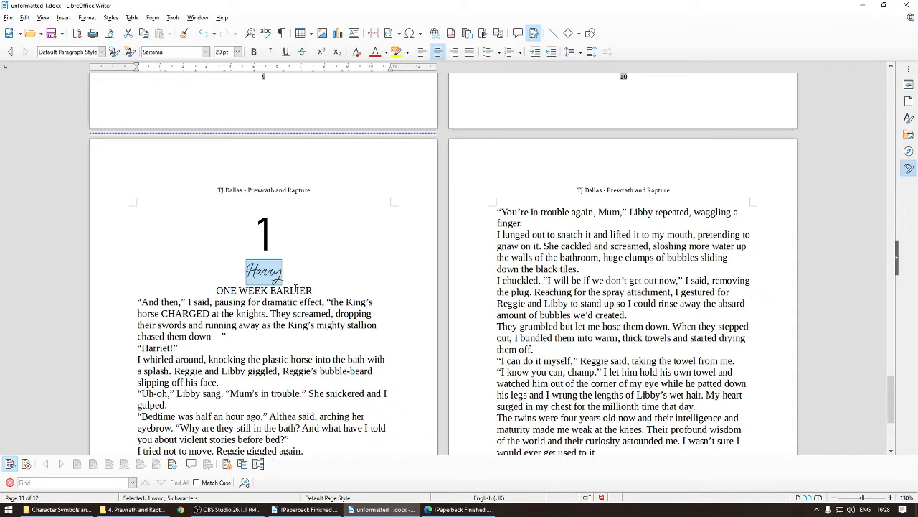
left_click(238, 51)
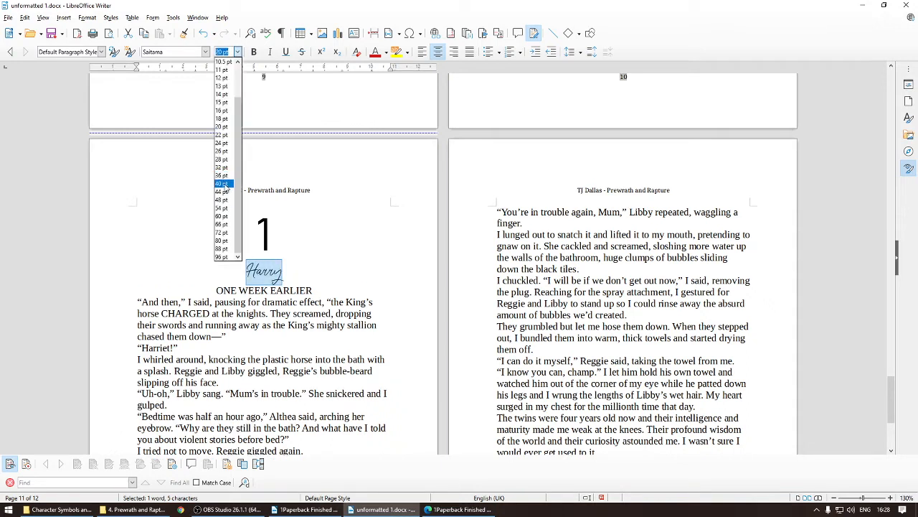
left_click(225, 185)
Step: Set the ONE WEEK EARLIER line in the Caladea font
left_click_drag(218, 315, 352, 316)
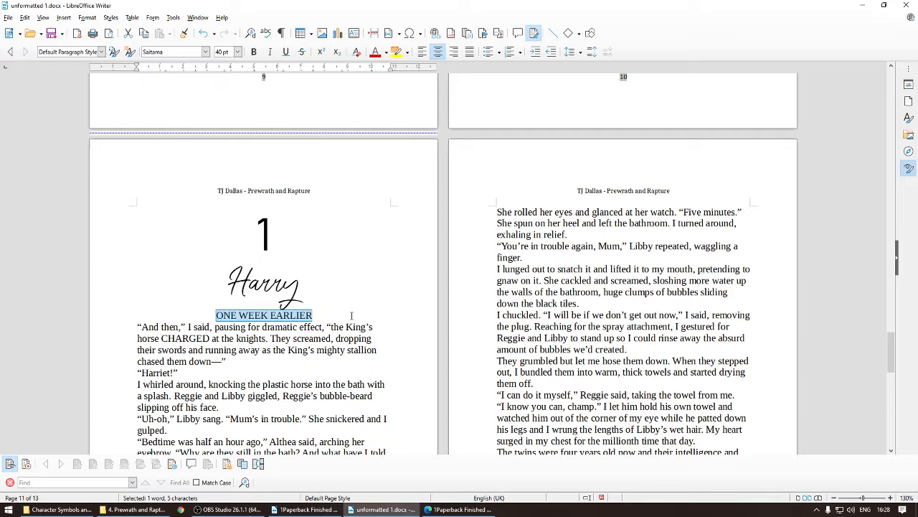
left_click(205, 52)
scroll(201, 208, "down", 5)
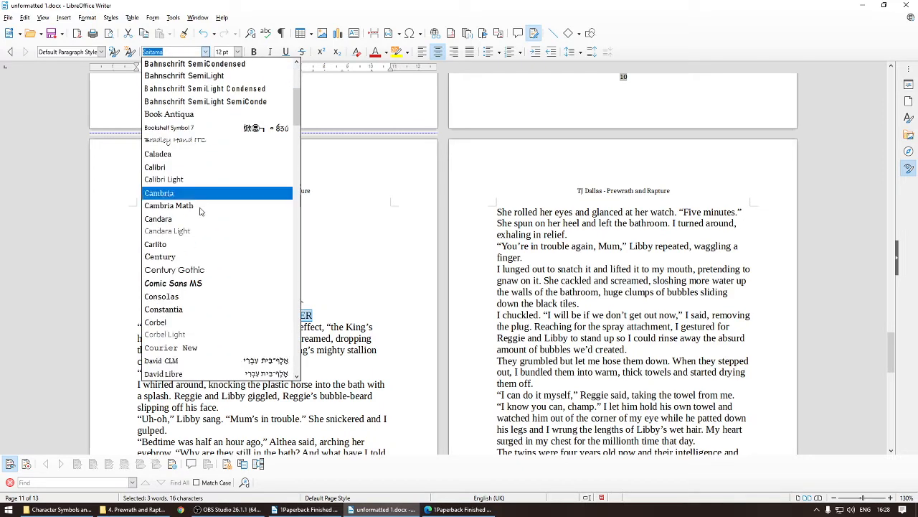
left_click(207, 154)
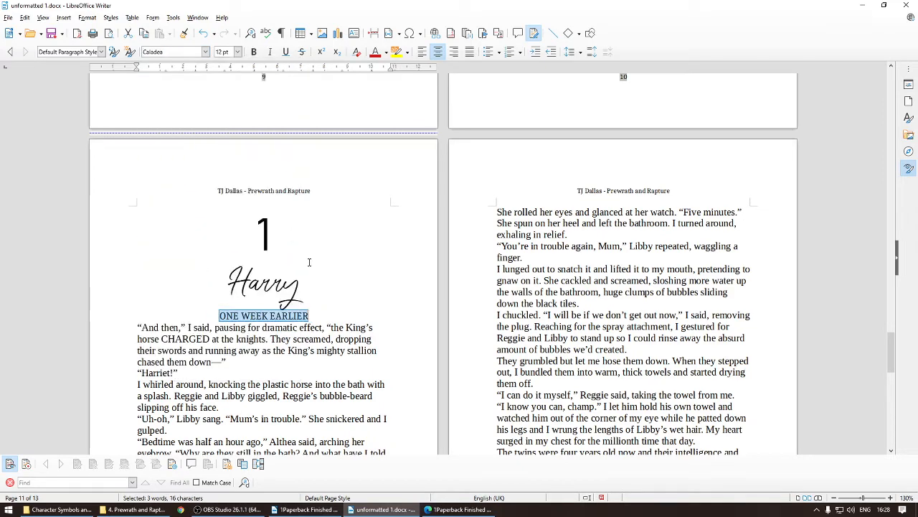
left_click(313, 313)
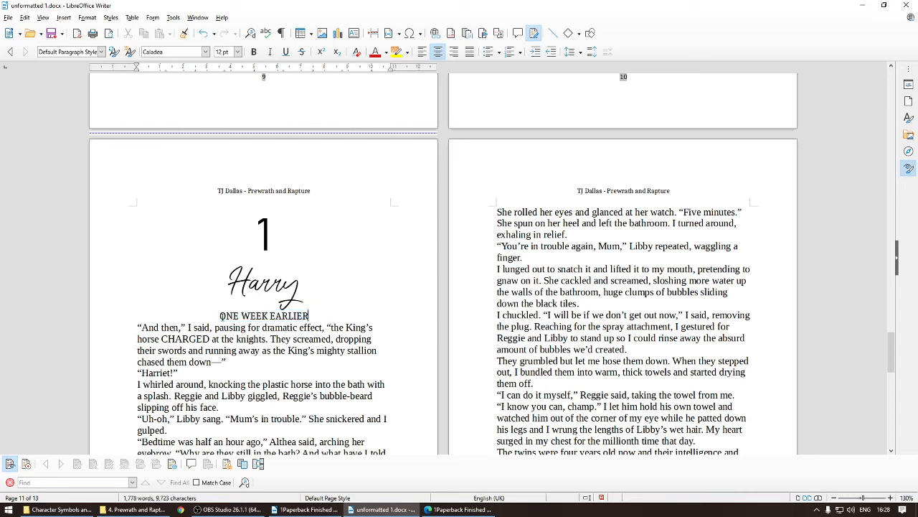
scroll(152, 337, "down", 1)
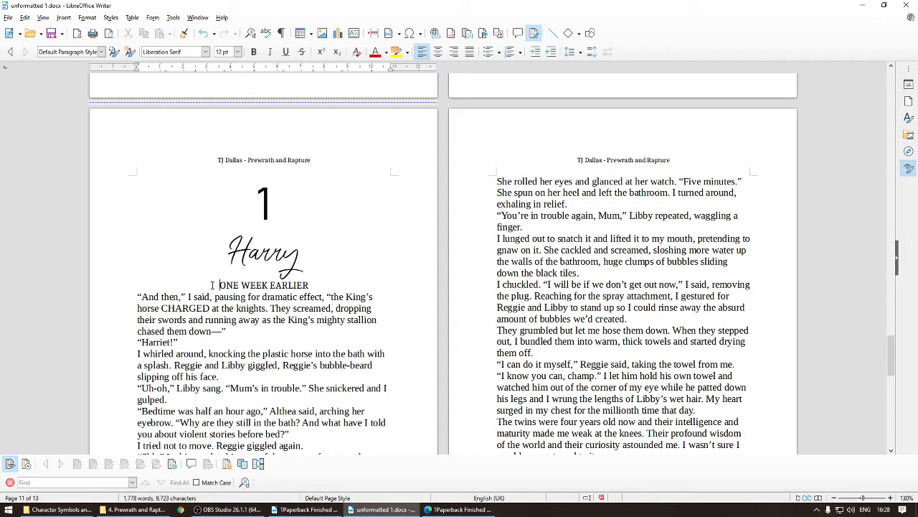
left_click(250, 295)
left_click(323, 283)
key("Return")
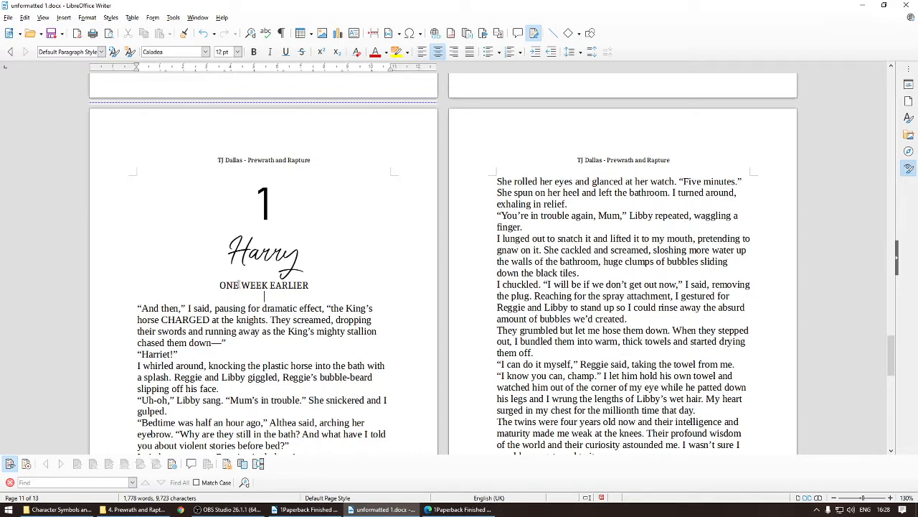
key("BackSpace")
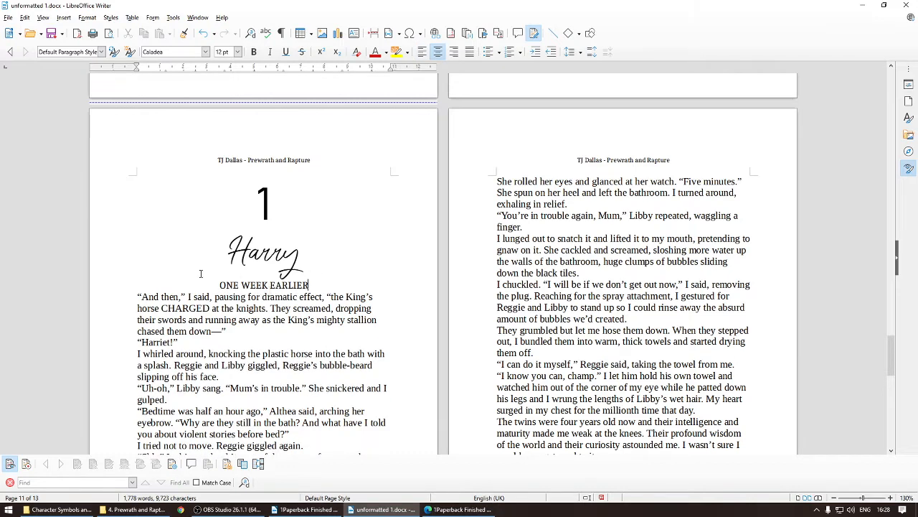
Step: Try to adjust the space above the first body paragraph of chapter 1
right_click(132, 295)
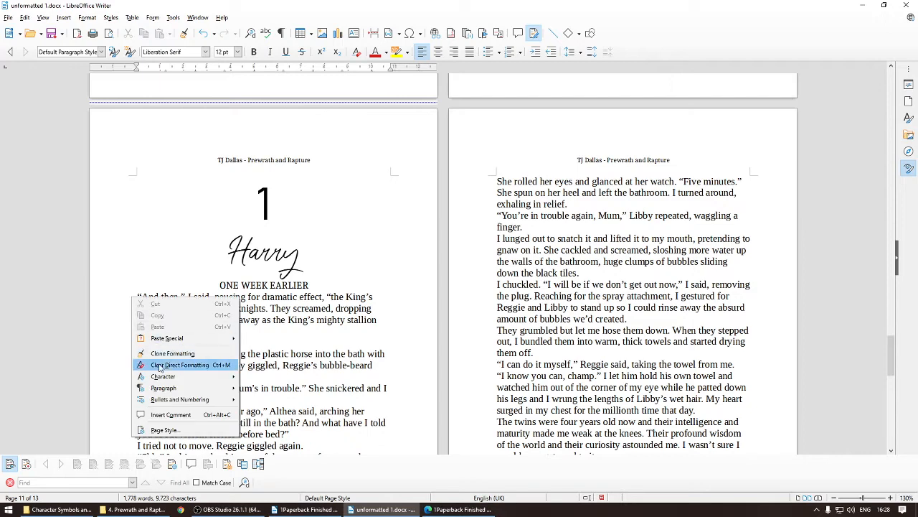
mouse_move(163, 389)
left_click(272, 387)
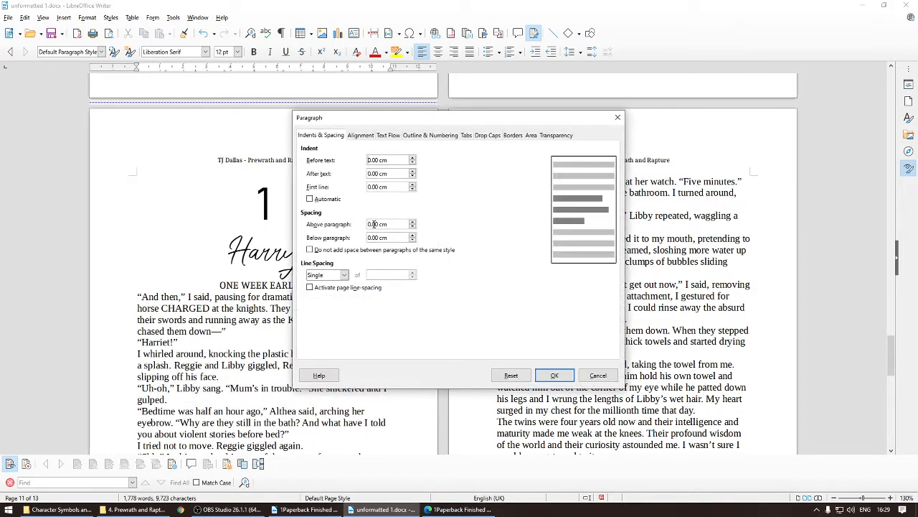
left_click(371, 225)
left_click_drag(372, 224, 411, 225)
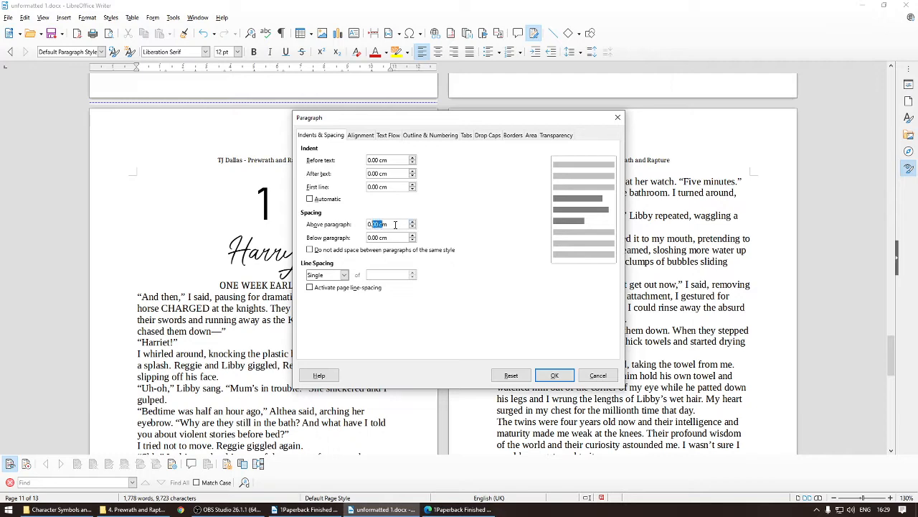
left_click(376, 224)
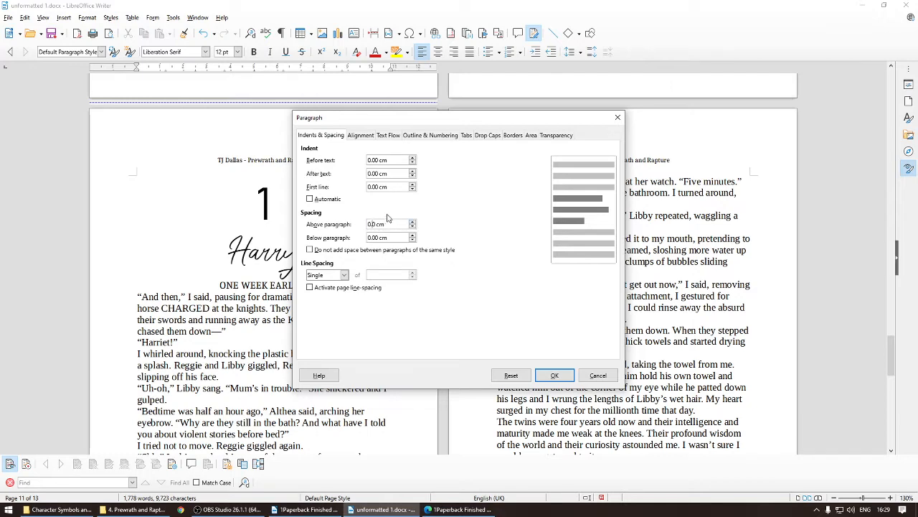
left_click(554, 375)
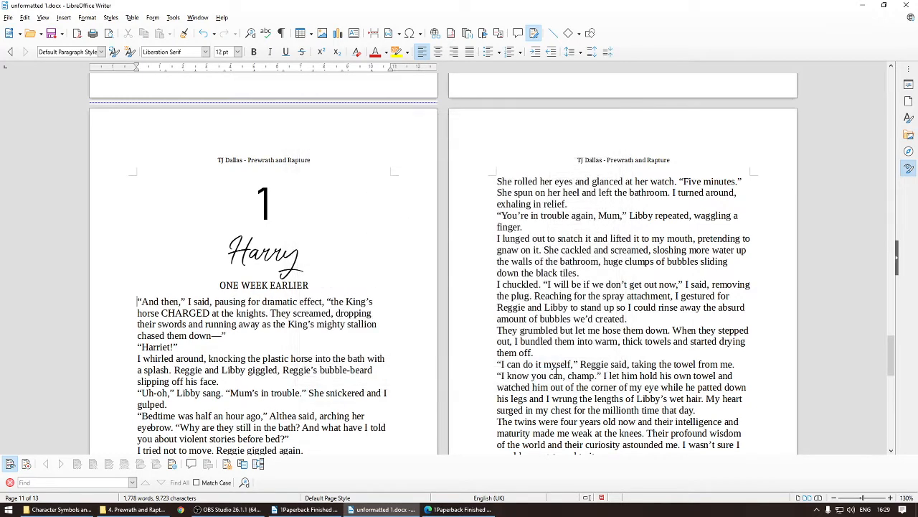
Step: Set the space above chapter 1's first body paragraph to 1.0 cm
scroll(290, 294, "down", 2)
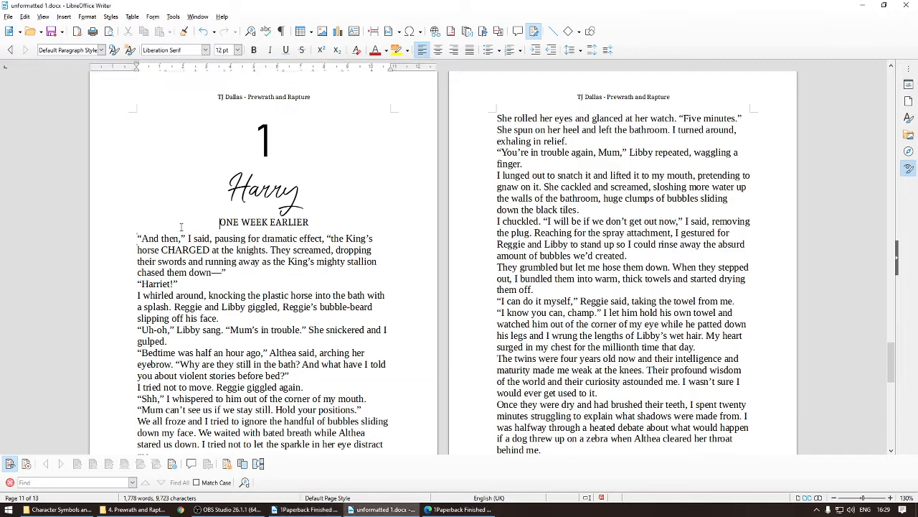
right_click(131, 235)
mouse_move(157, 330)
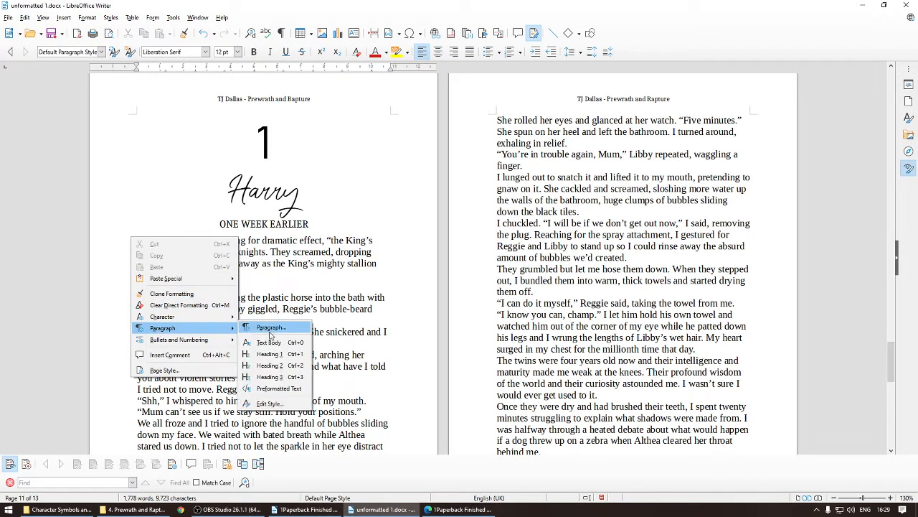
left_click(278, 329)
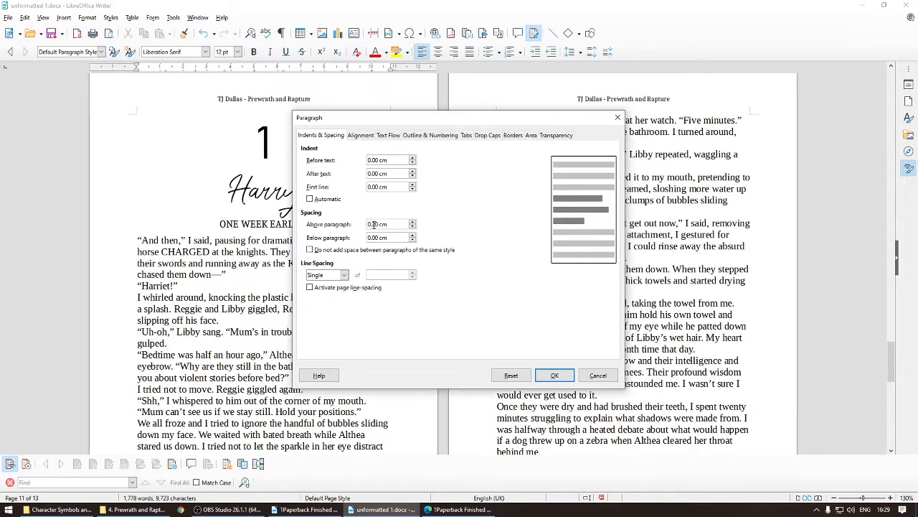
left_click(373, 224)
key("BackSpace")
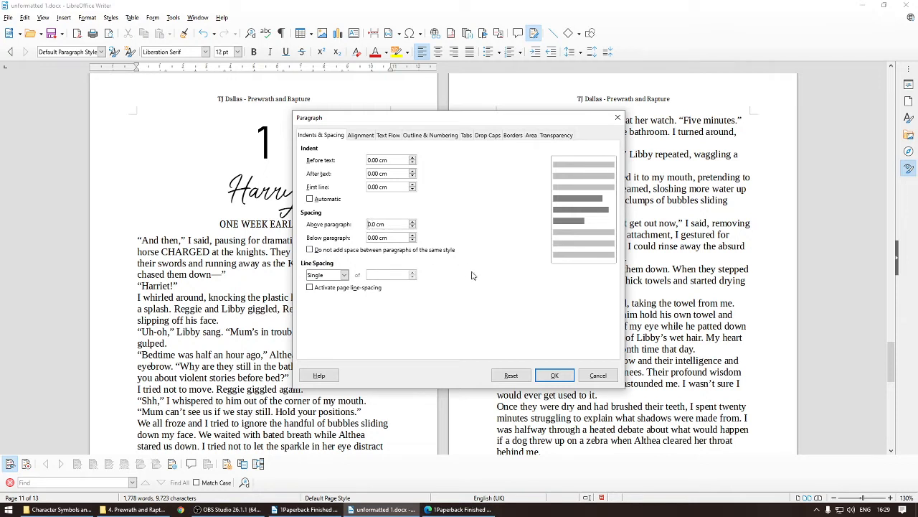
left_click(554, 375)
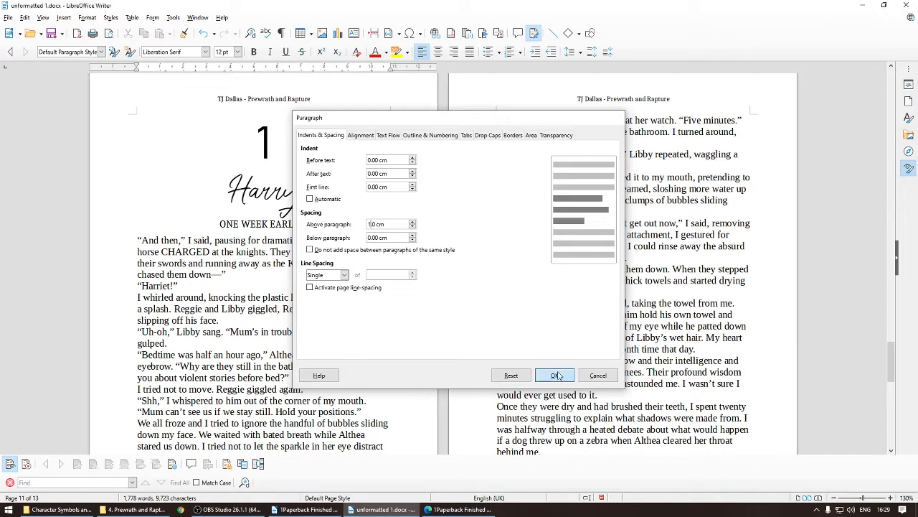
left_click(260, 236)
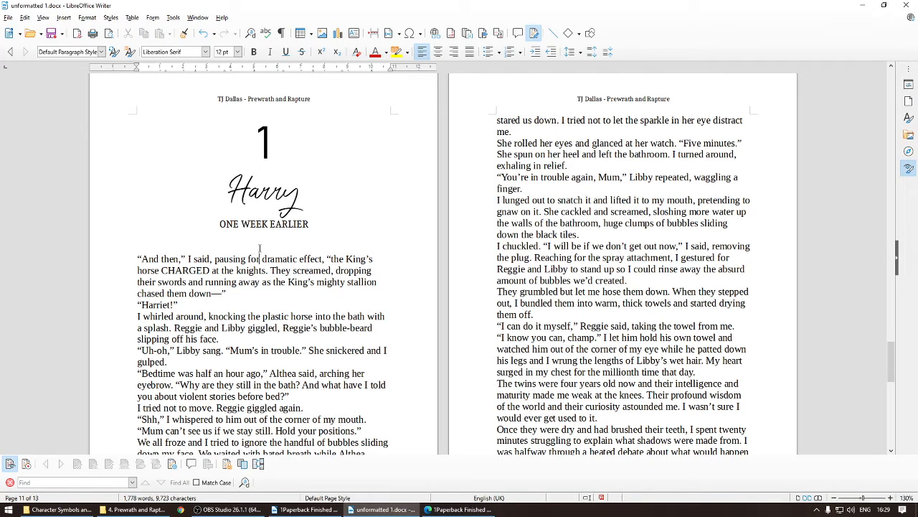
left_click(256, 226)
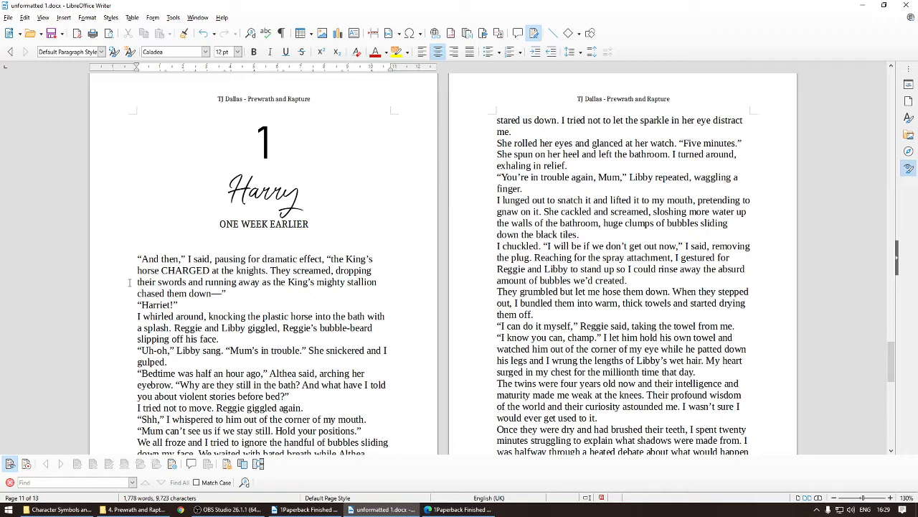
left_click(375, 296)
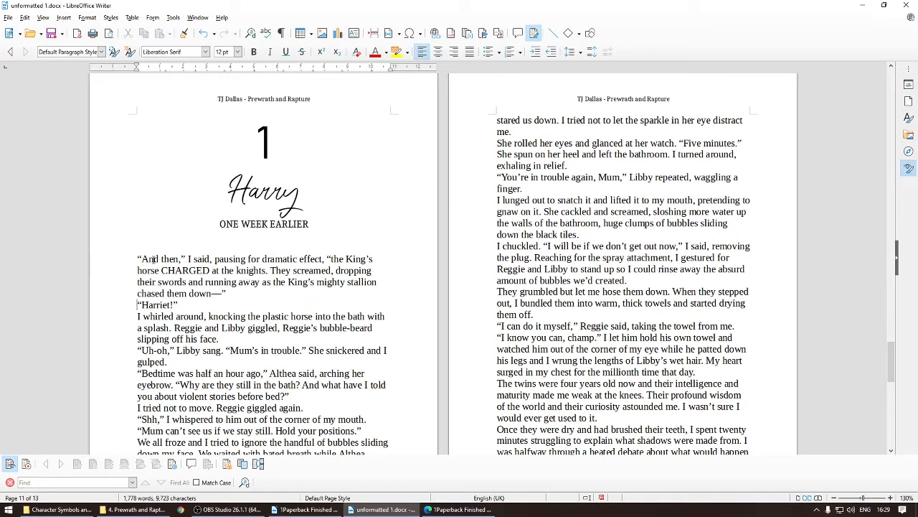
left_click_drag(173, 304, 178, 305)
left_click_drag(137, 259, 227, 293)
left_click(135, 257)
left_click(139, 258)
left_click_drag(144, 256, 153, 257)
left_click(139, 259)
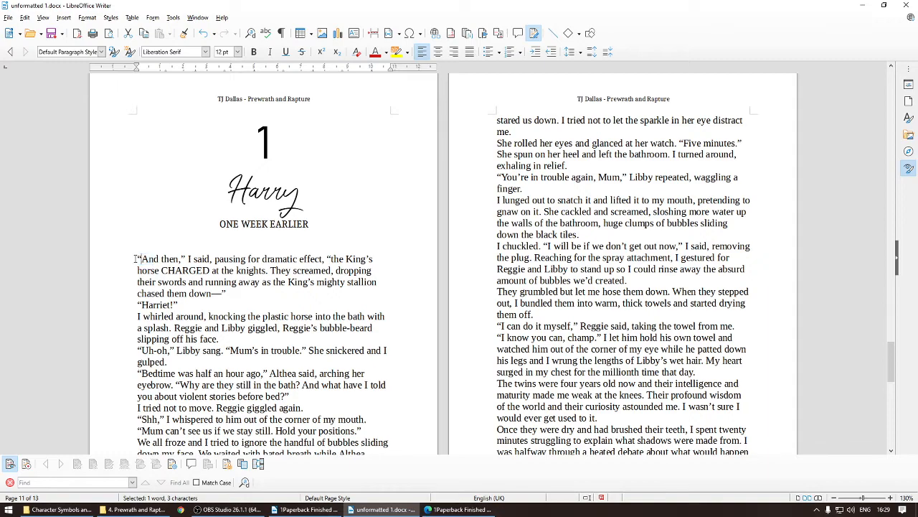
Step: Give the chapter 1 body paragraphs from “Harriet!” to the end an automatic first-line indent
left_click_drag(131, 308, 269, 406)
scroll(237, 324, "down", 9)
right_click(269, 406)
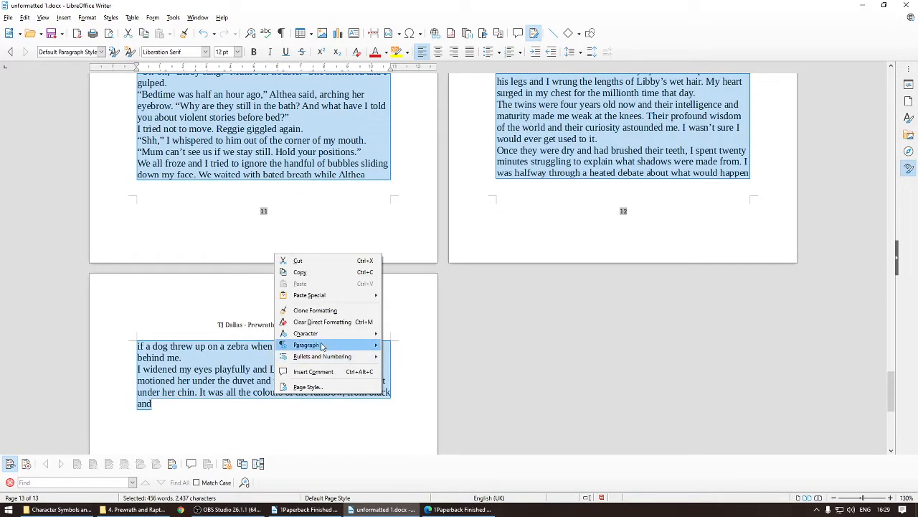
mouse_move(323, 347)
left_click(514, 333)
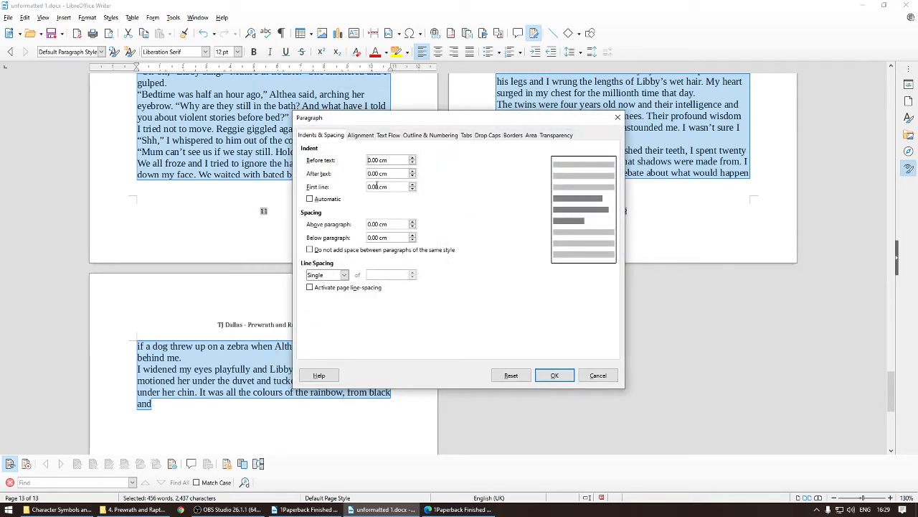
left_click(326, 199)
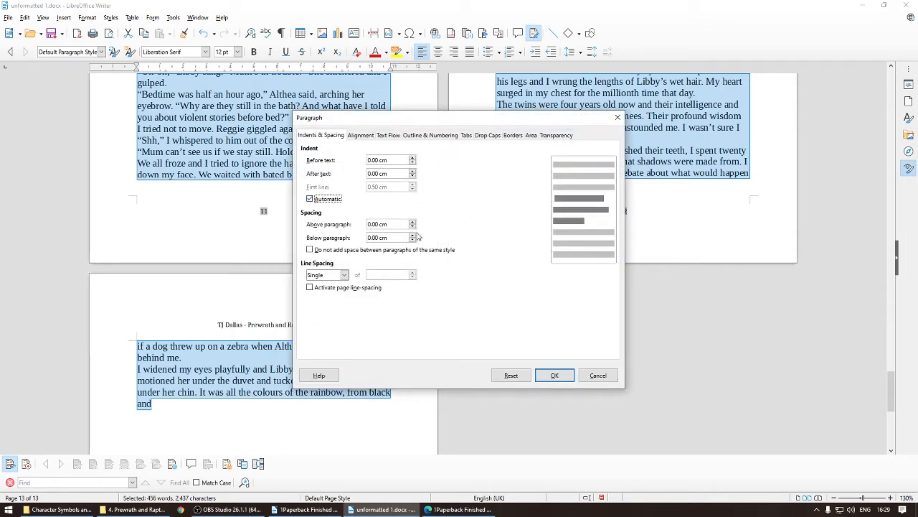
left_click(551, 375)
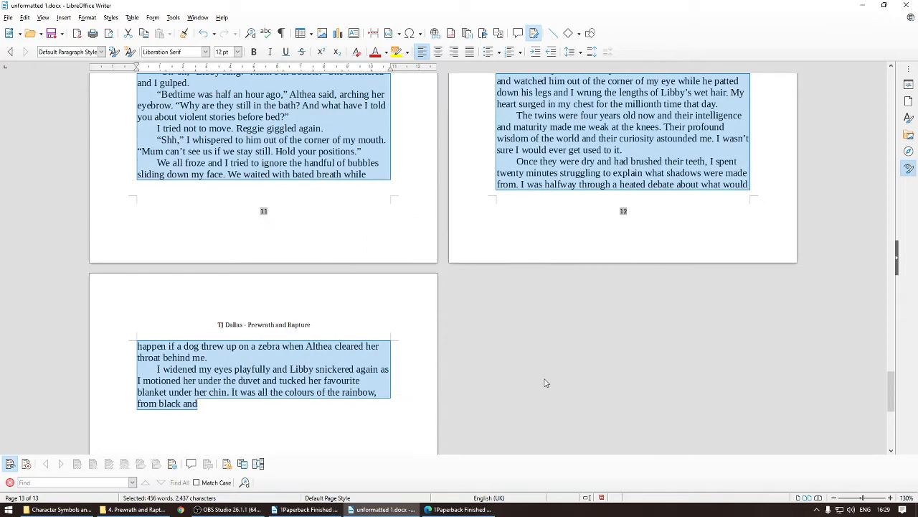
Step: Set the selected chapter 1 body text to the Caladea font at 10.5 pt
left_click(205, 52)
left_click(172, 64)
left_click(237, 52)
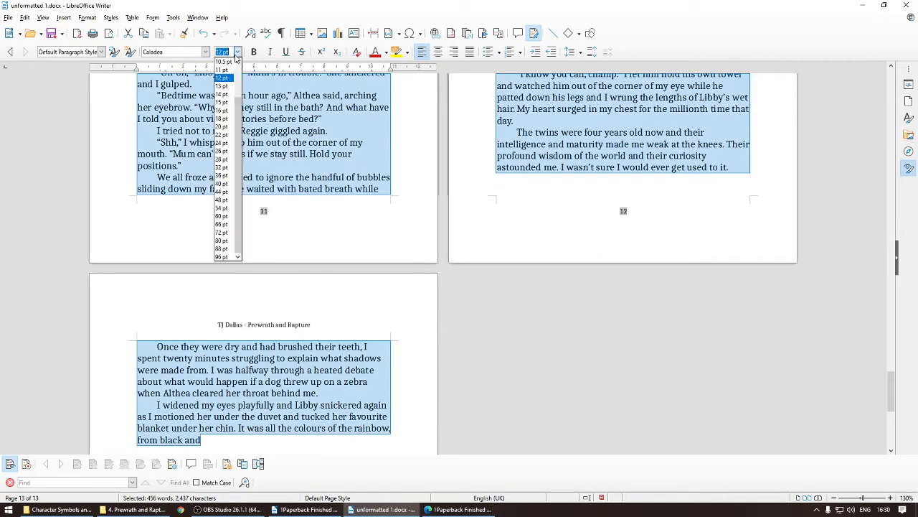
left_click(224, 69)
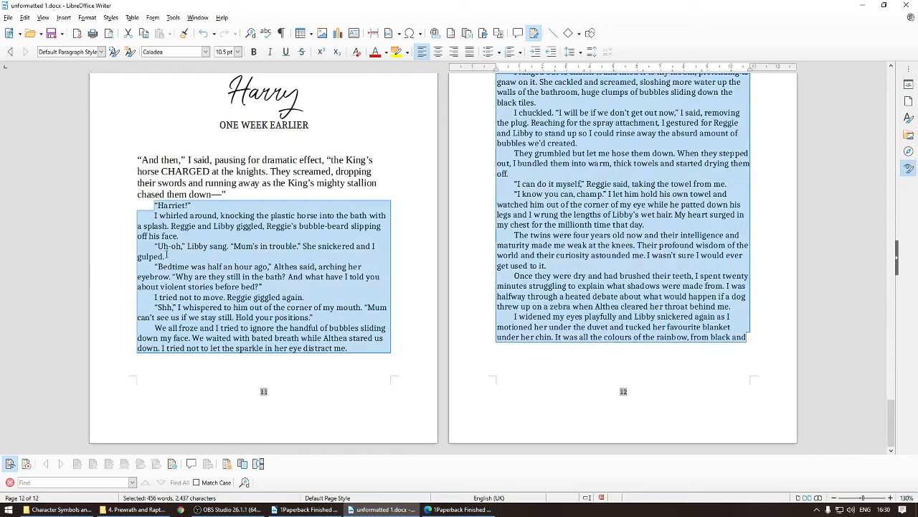
Step: Format chapter 1's first body paragraph in Caladea at 10.5 pt to match the rest
key("Left")
left_click_drag(233, 176, 256, 191)
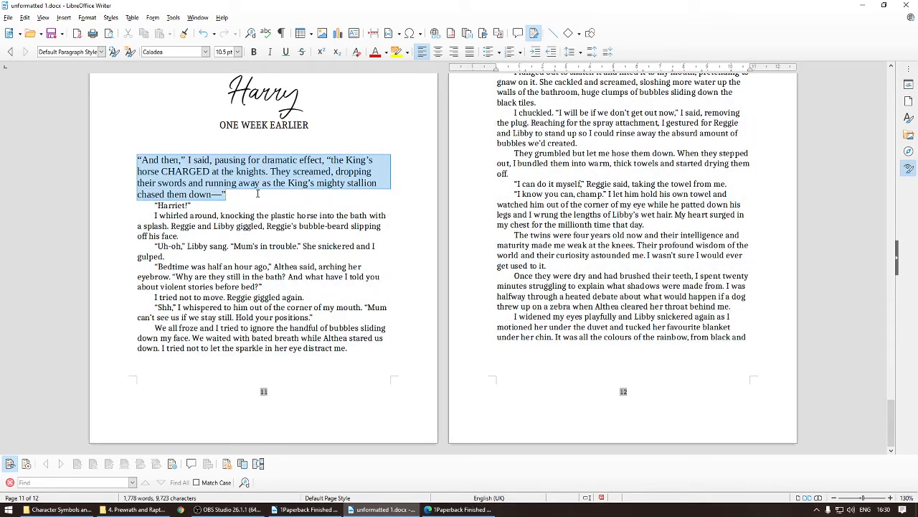
left_click(205, 52)
left_click(194, 63)
left_click(237, 52)
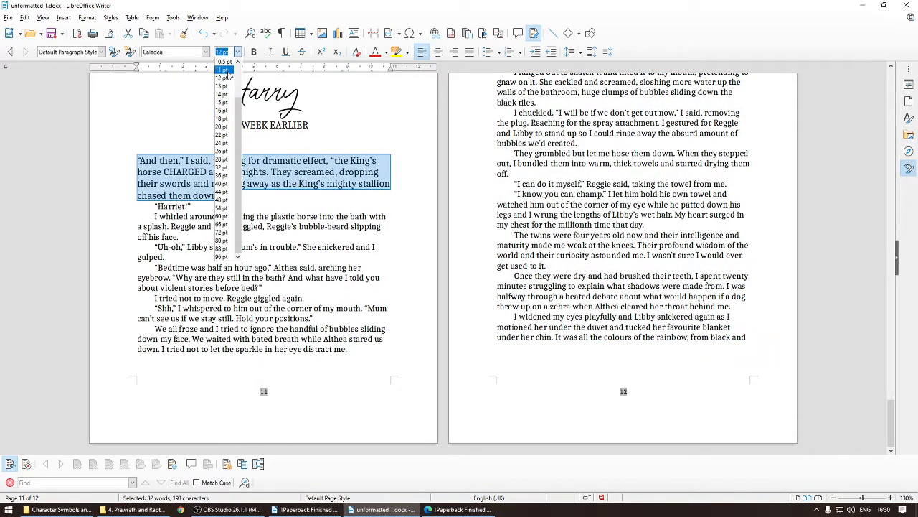
left_click(224, 69)
left_click(217, 200)
Step: Compare chapter 1's opening page with the finished paperback PDF
scroll(240, 215, "up", 3)
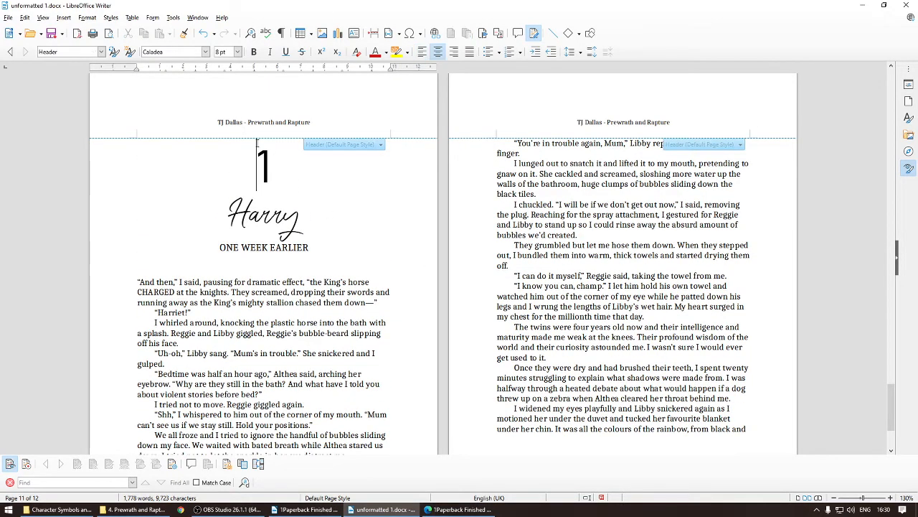
left_click(127, 143)
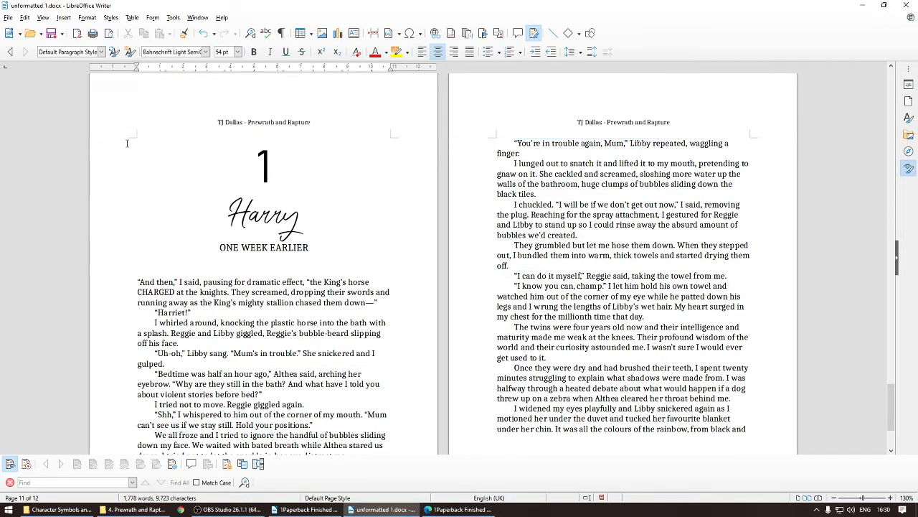
left_click(459, 510)
scroll(585, 135, "up", 2)
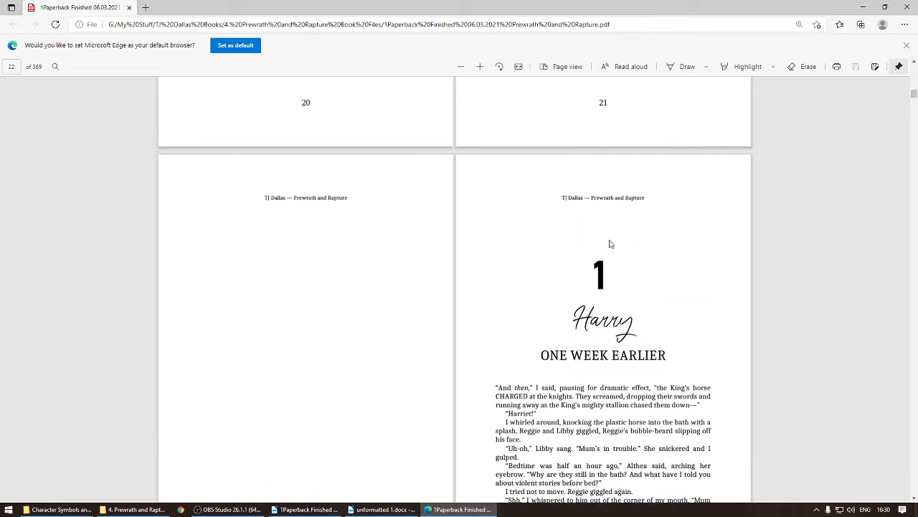
left_click(304, 510)
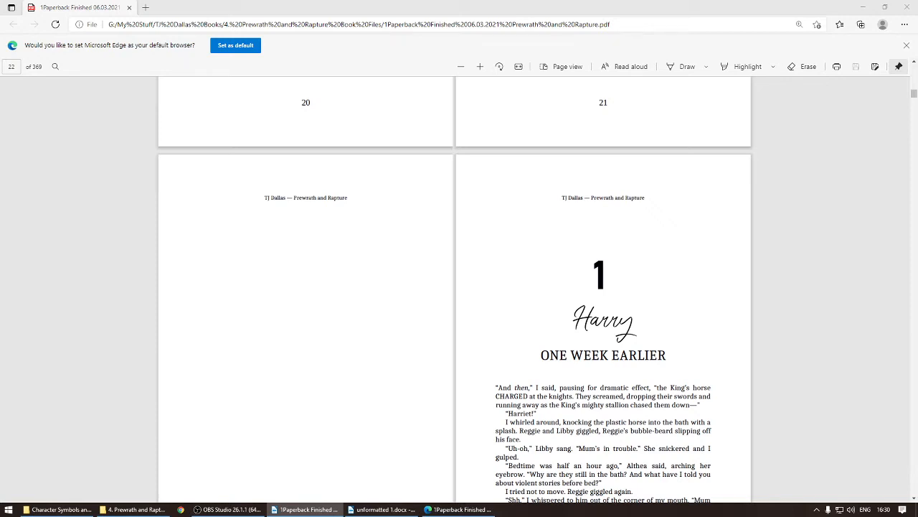
left_click(382, 509)
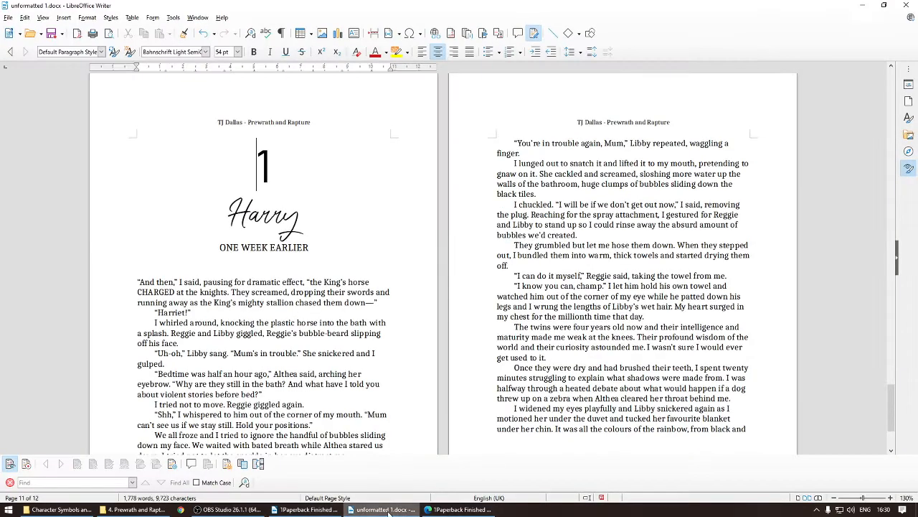
Step: Set the chapter number 1's paragraph spacing to 2.00 cm above and 0.20 cm below
right_click(254, 165)
mouse_move(297, 258)
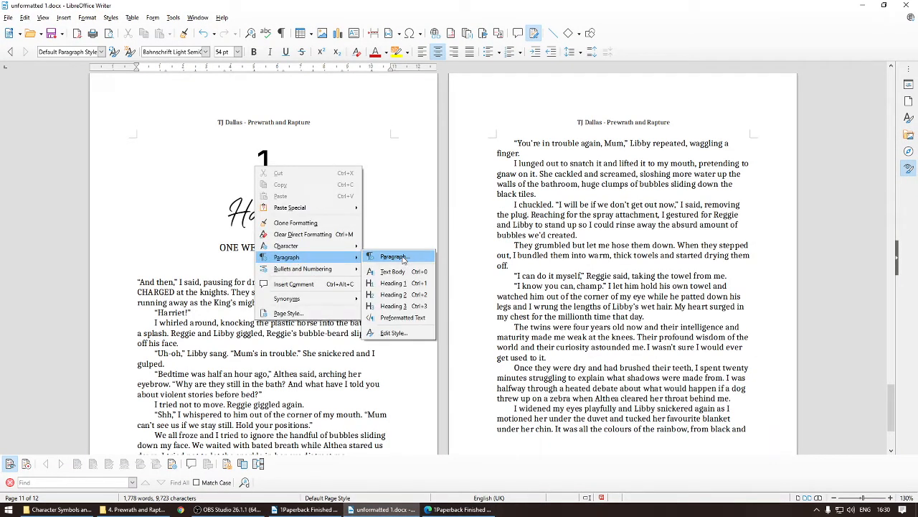
left_click(402, 257)
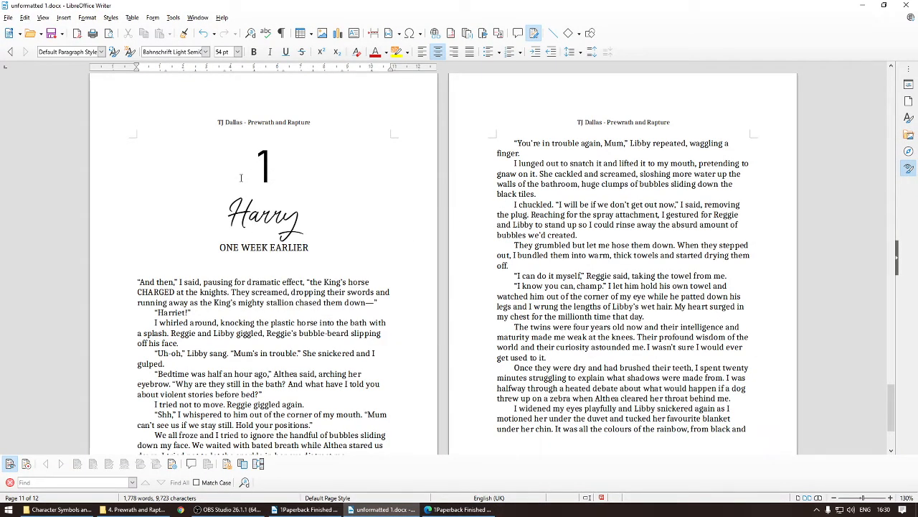
right_click(256, 165)
mouse_move(302, 260)
left_click(402, 257)
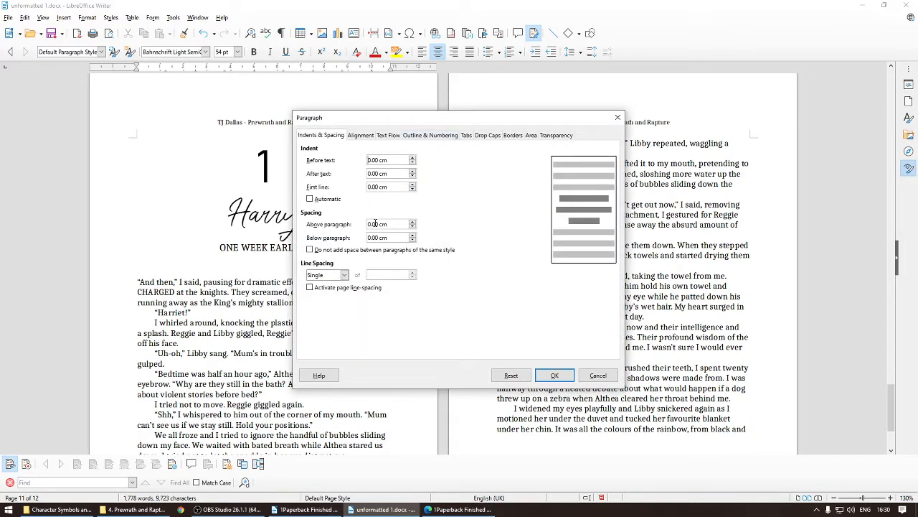
left_click(370, 224)
key("BackSpace")
type("2")
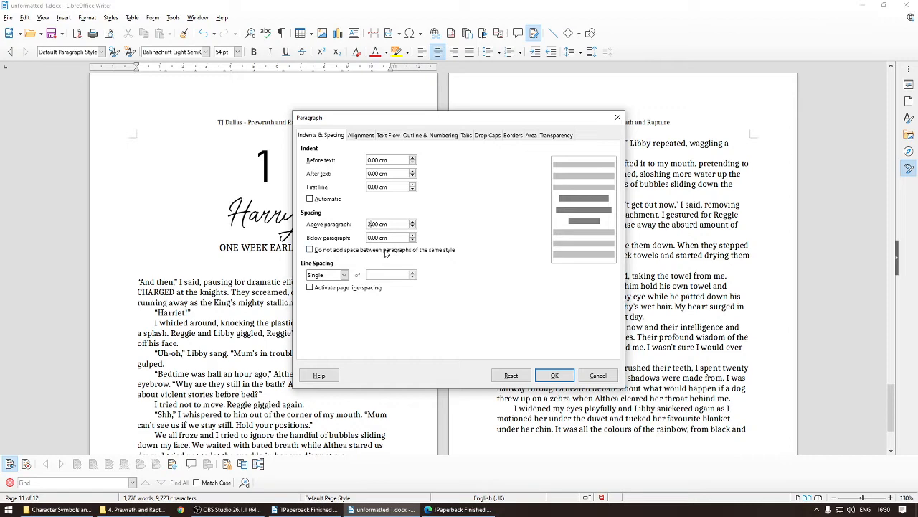
left_click(374, 238)
key("BackSpace")
type("2")
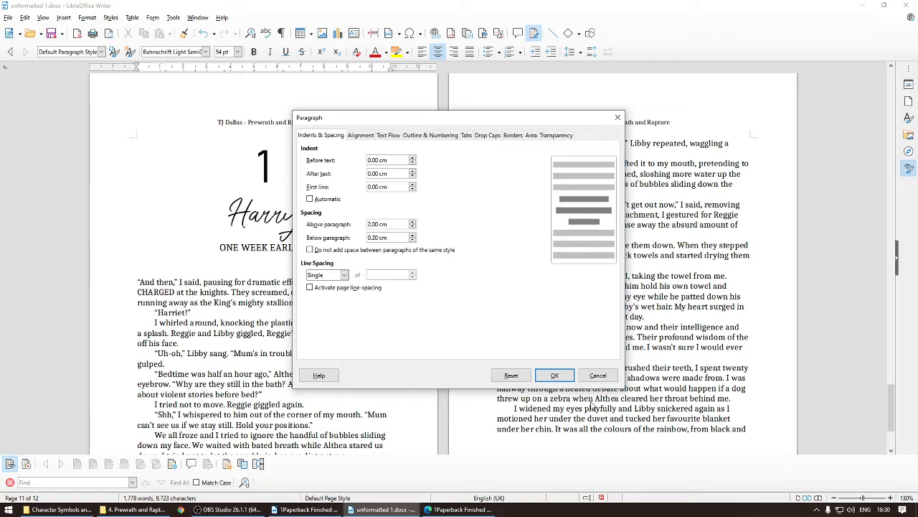
left_click(554, 376)
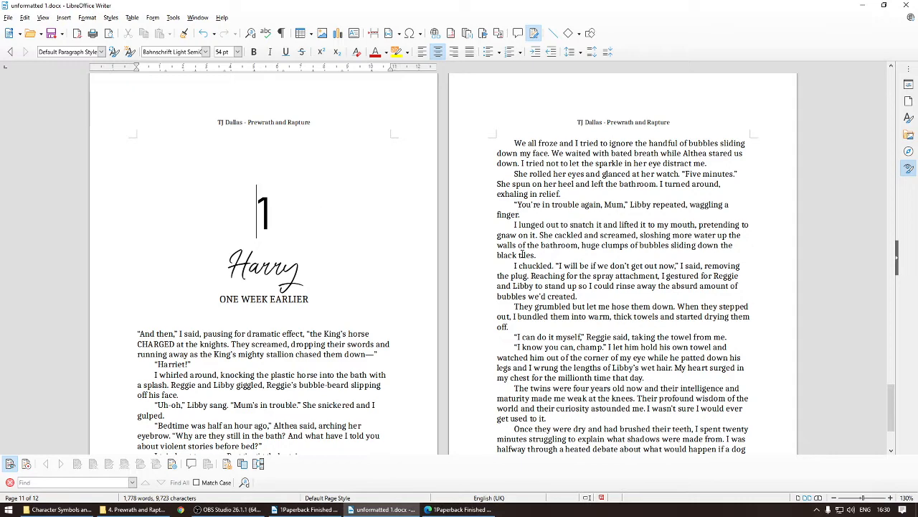
Step: Justify the body text of chapter 1
scroll(581, 327, "down", 2)
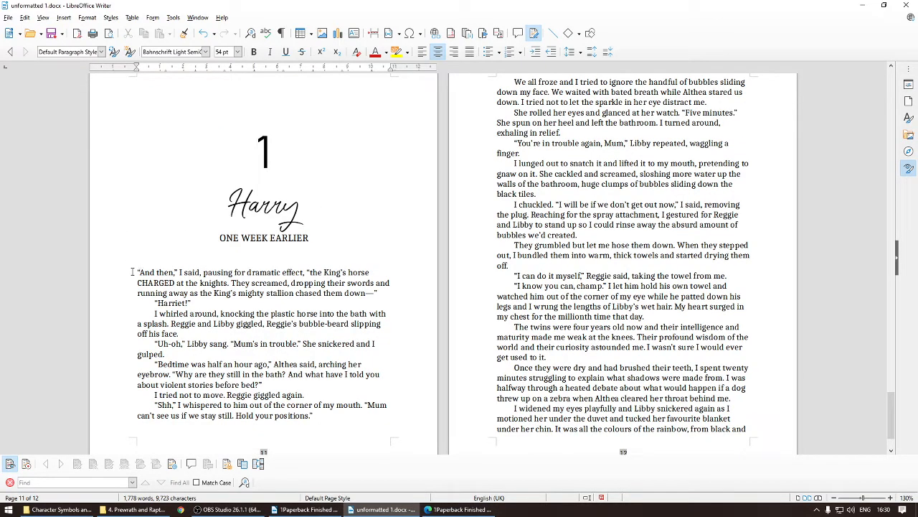
scroll(510, 314, "down", 2)
left_click_drag(137, 271, 652, 296)
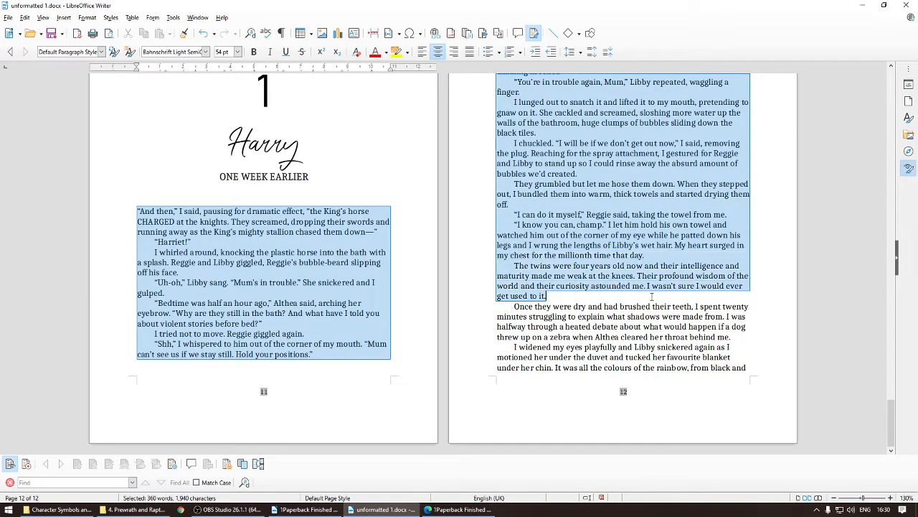
left_click_drag(652, 348, 752, 375)
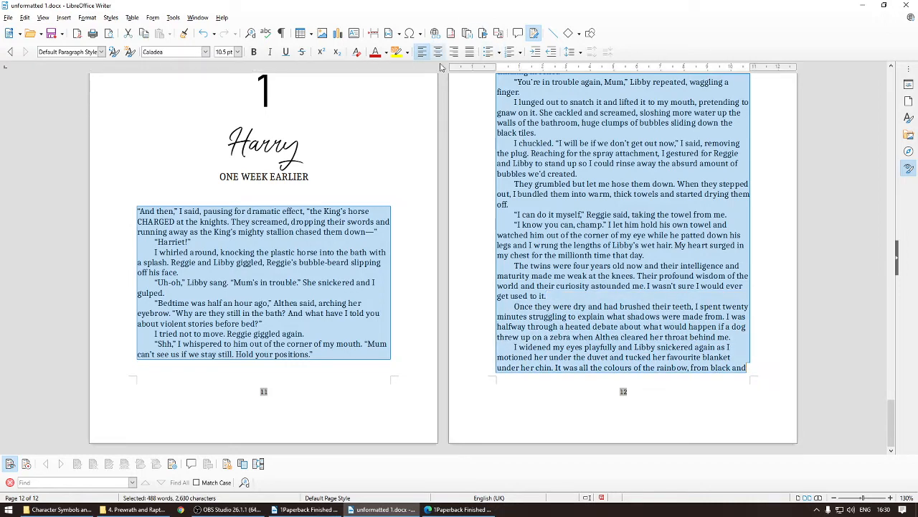
left_click(470, 52)
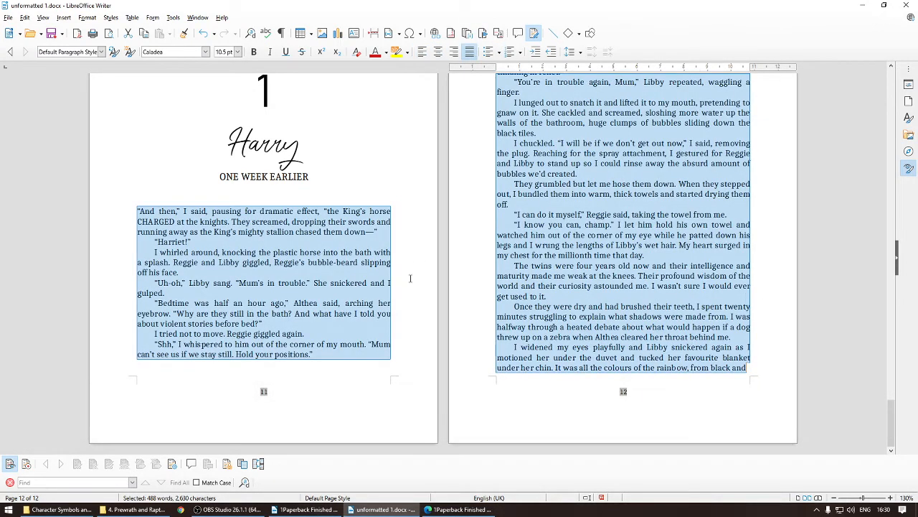
left_click(410, 278)
scroll(890, 417, "up", 3)
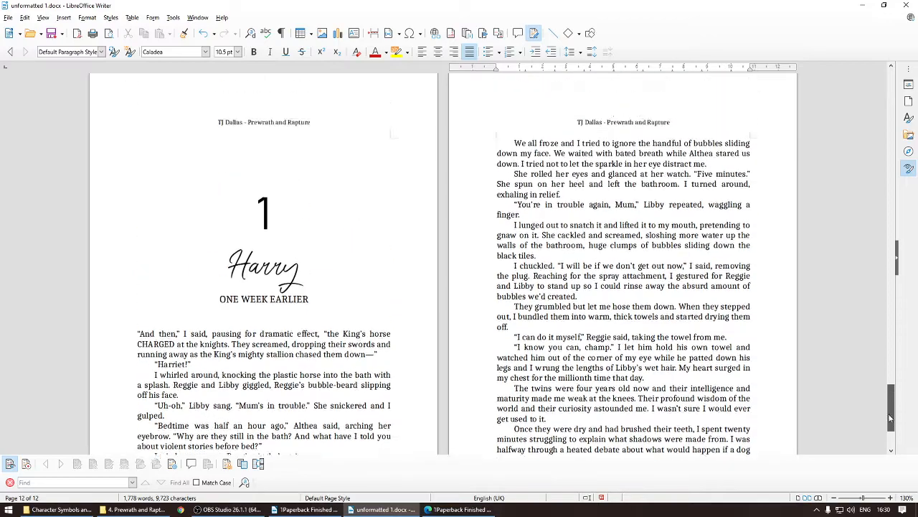
Step: Place the Writer document beside the finished PDF and bring both to the Prologue page
left_click_drag(891, 418, 881, 90)
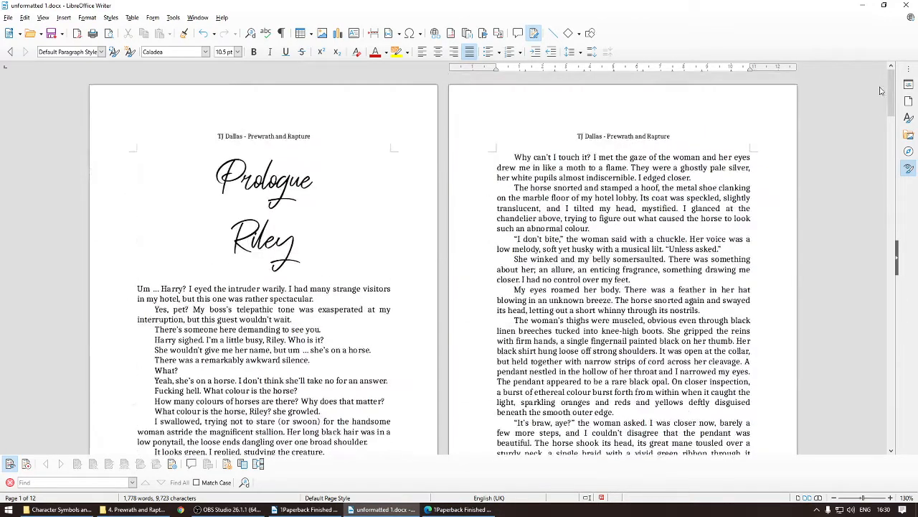
left_click(187, 174)
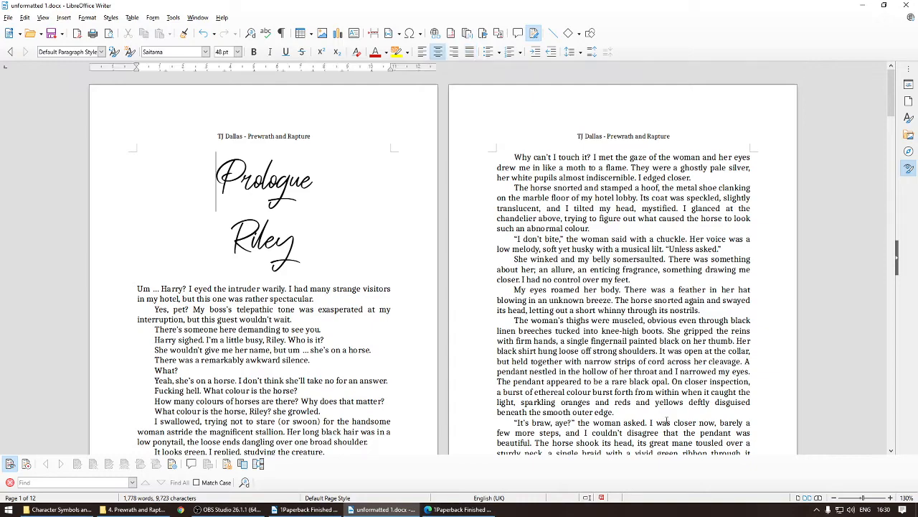
left_click(459, 510)
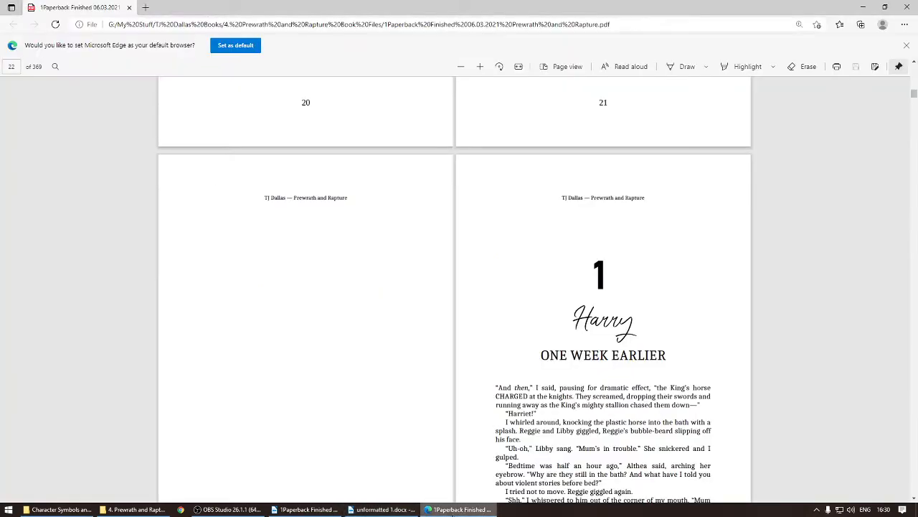
left_click(381, 510)
left_click_drag(508, 10, 1, 140)
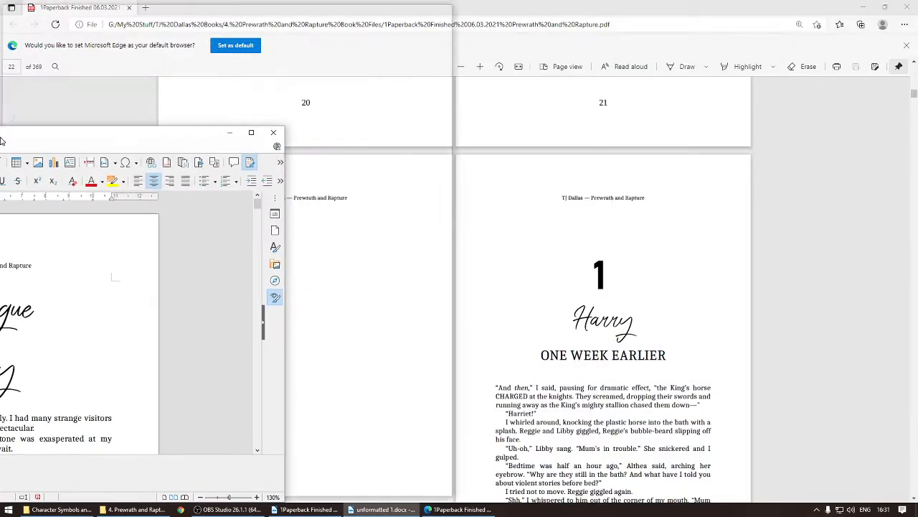
left_click(582, 153)
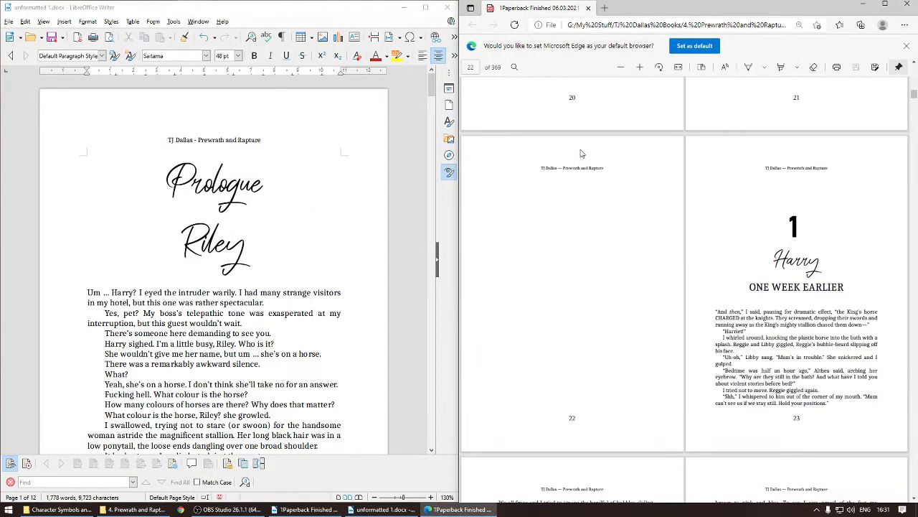
scroll(657, 227, "up", 3)
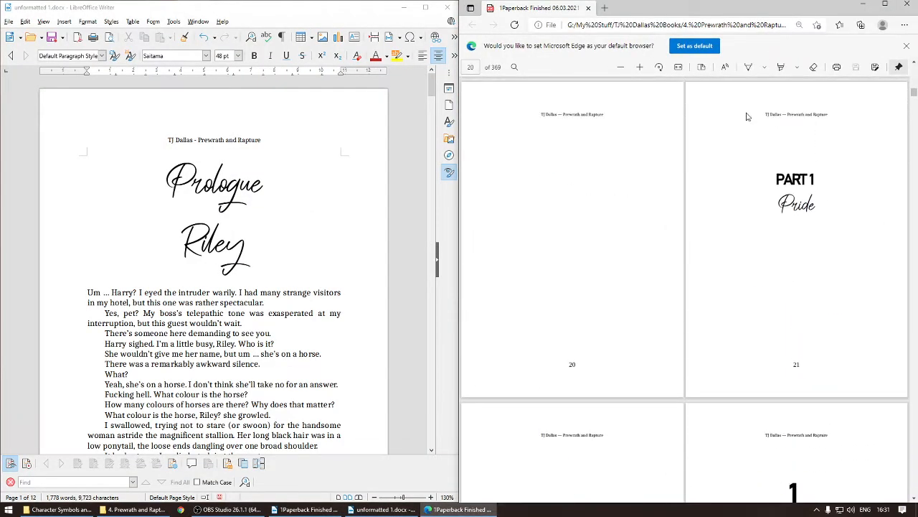
scroll(649, 298, "up", 10)
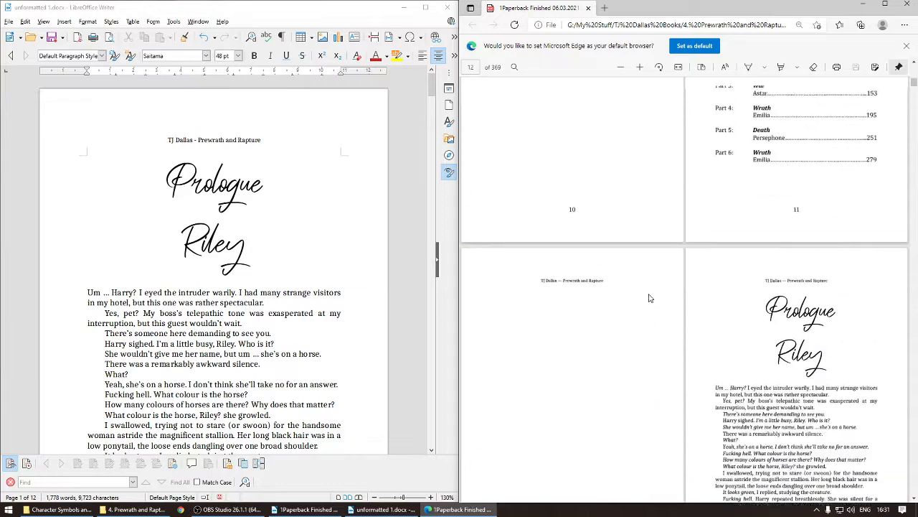
Step: Compare the Prologue page in the document with the Prologue page of the finished PDF
scroll(649, 298, "up", 3)
scroll(650, 298, "down", 6)
scroll(649, 298, "up", 1)
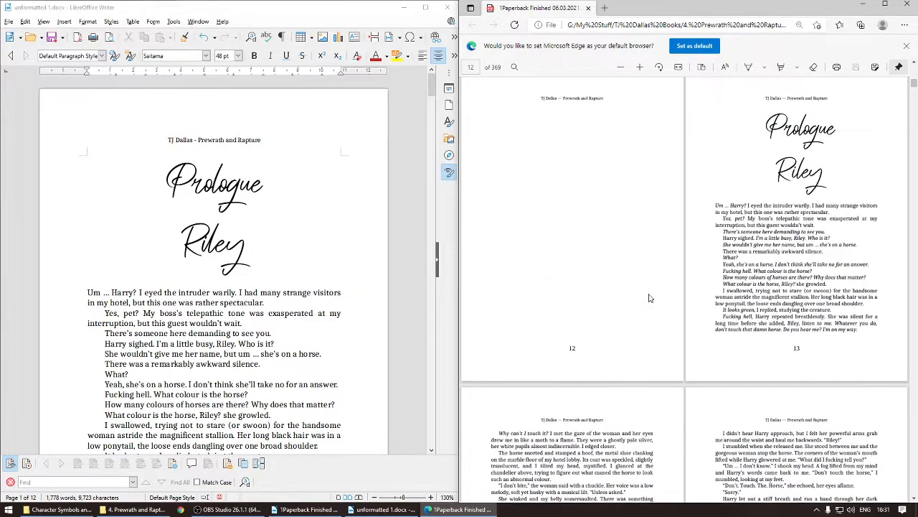
left_click(162, 186)
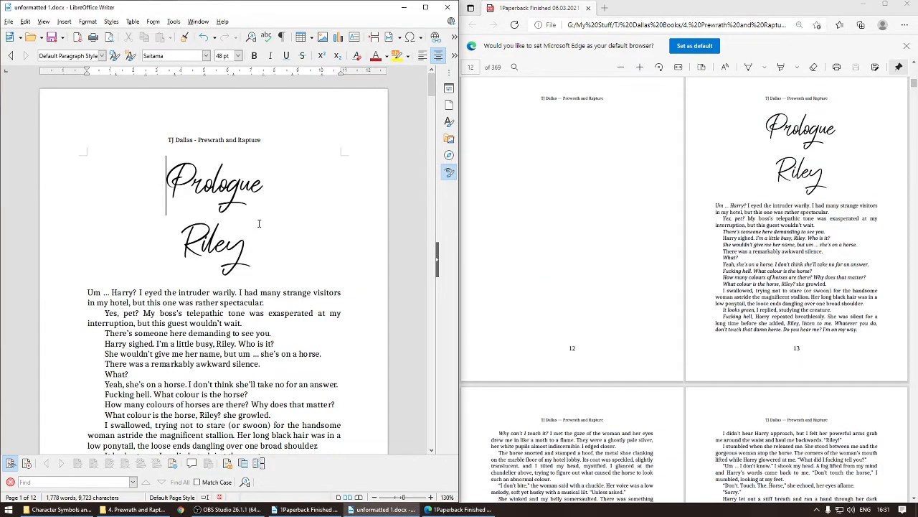
left_click(659, 195)
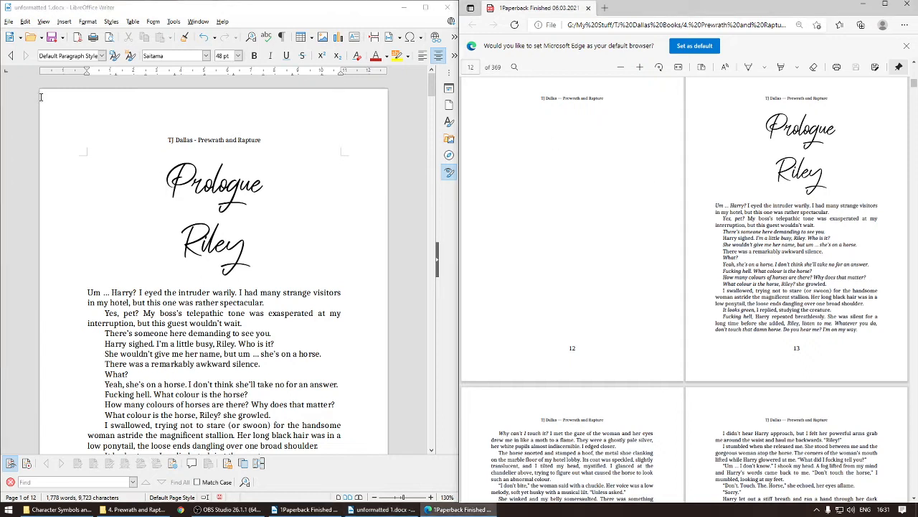
left_click(225, 175)
left_click(167, 190)
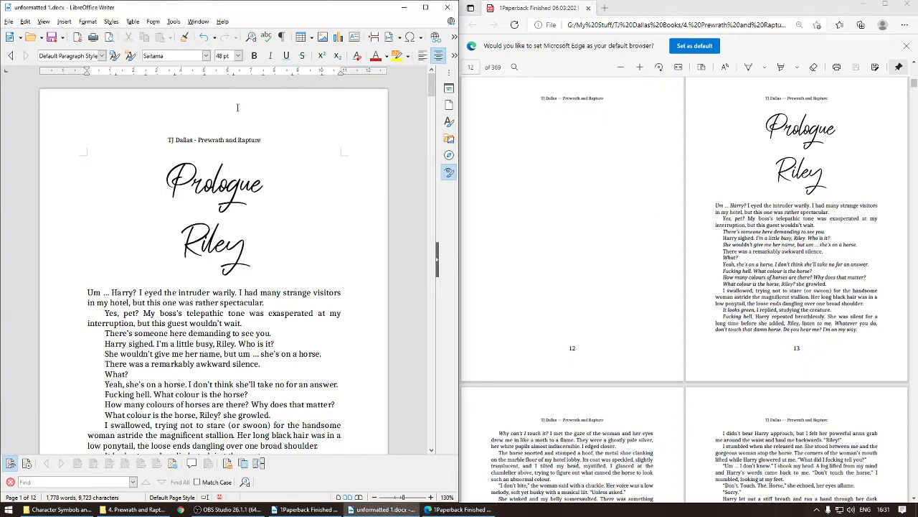
left_click(10, 22)
mouse_move(39, 214)
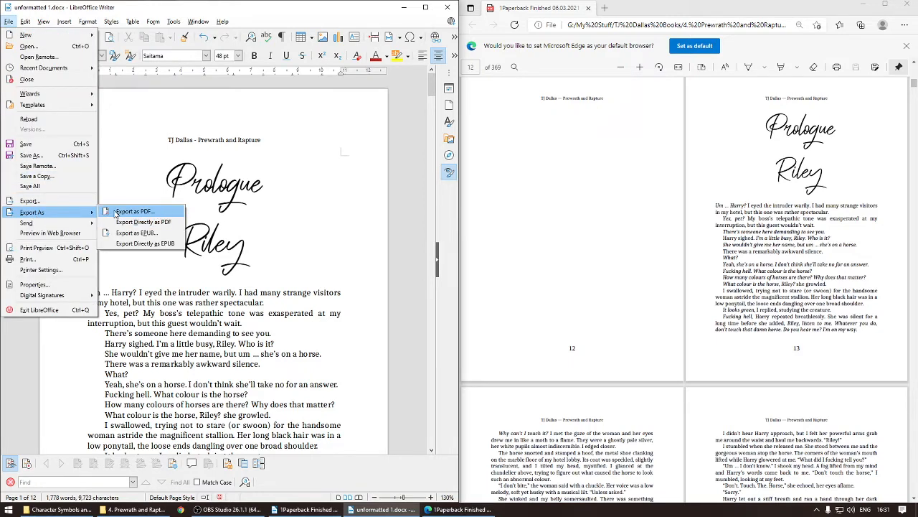
left_click(245, 215)
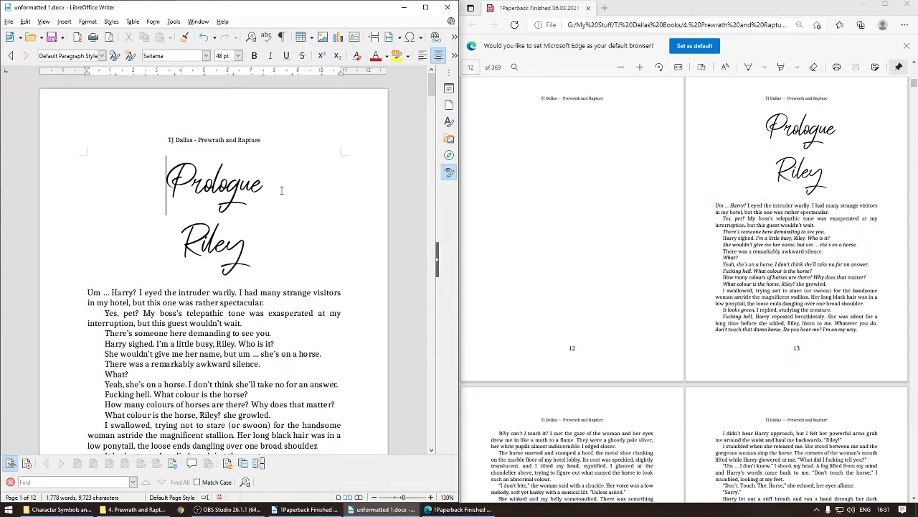
Step: Scroll through the Prologue in the document, comparing its pages with the PDF up to the Pride divider page
scroll(202, 275, "down", 5)
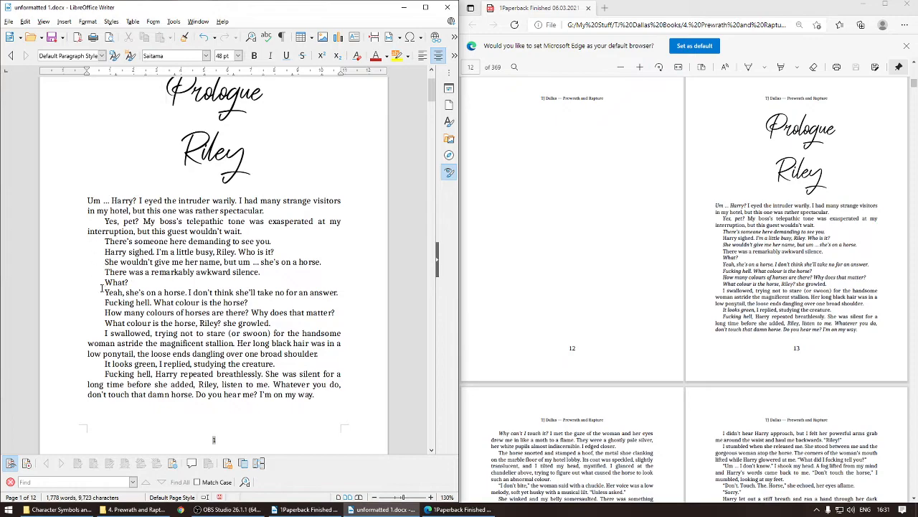
scroll(348, 281, "down", 18)
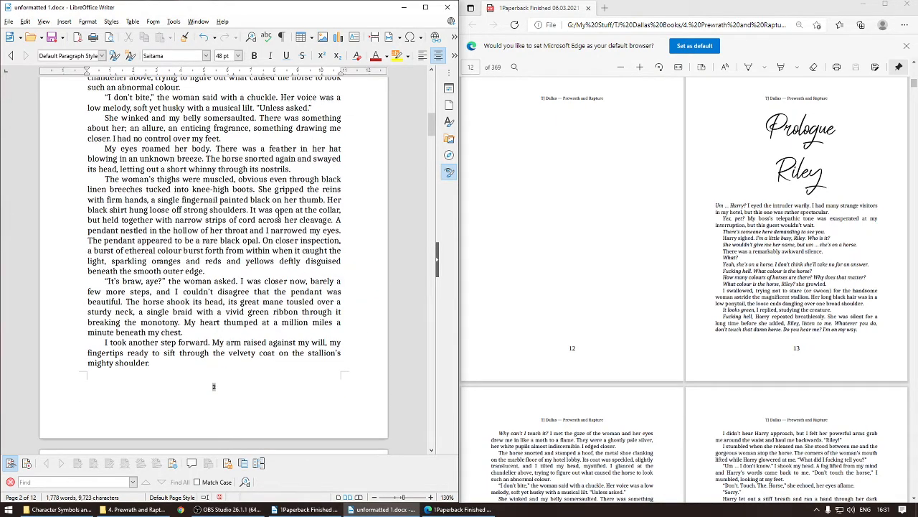
scroll(280, 213, "down", 20)
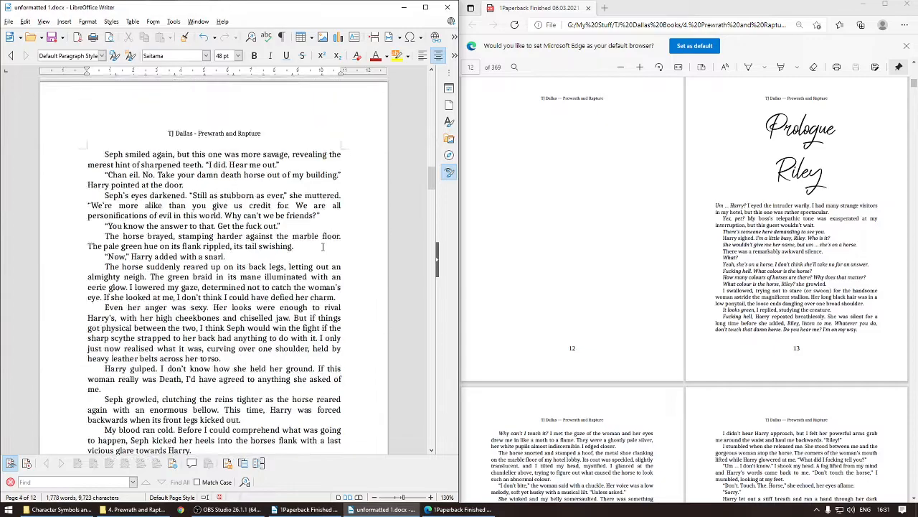
scroll(322, 246, "down", 15)
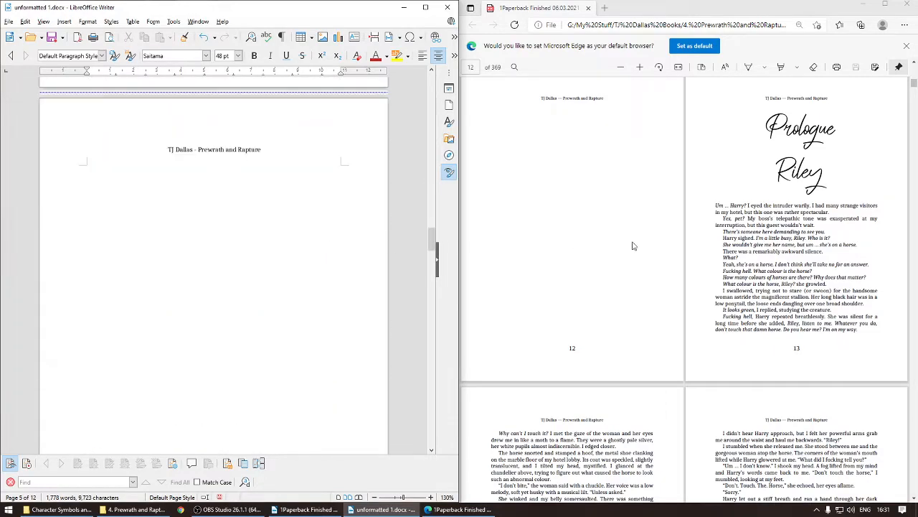
scroll(633, 246, "down", 12)
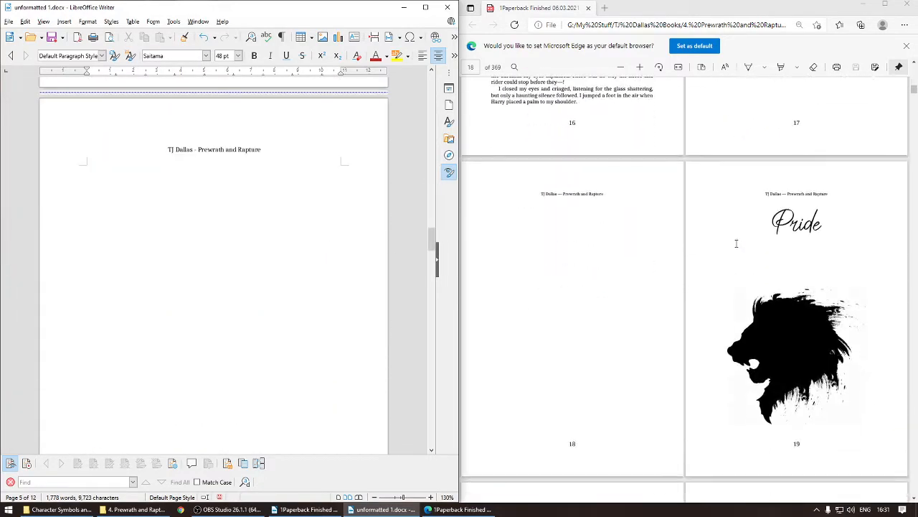
scroll(610, 317, "down", 1)
scroll(798, 201, "up", 2)
left_click(798, 191)
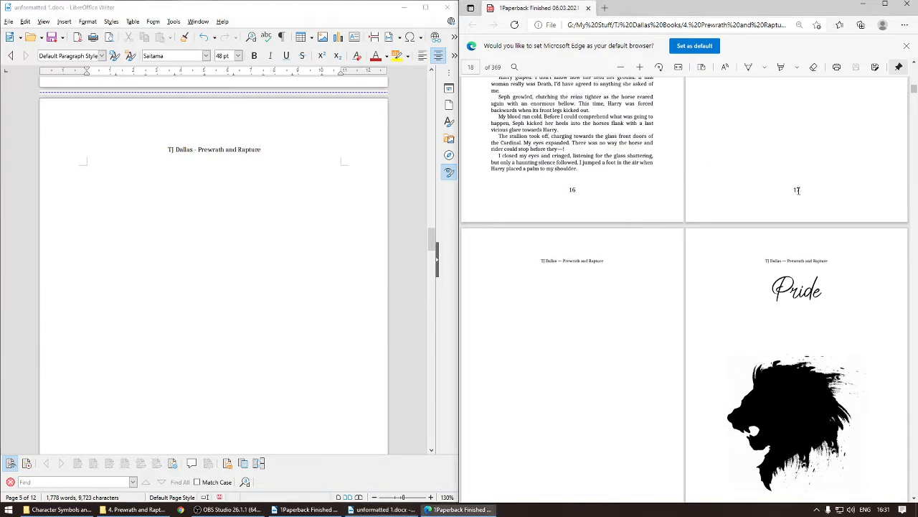
double_click(797, 190)
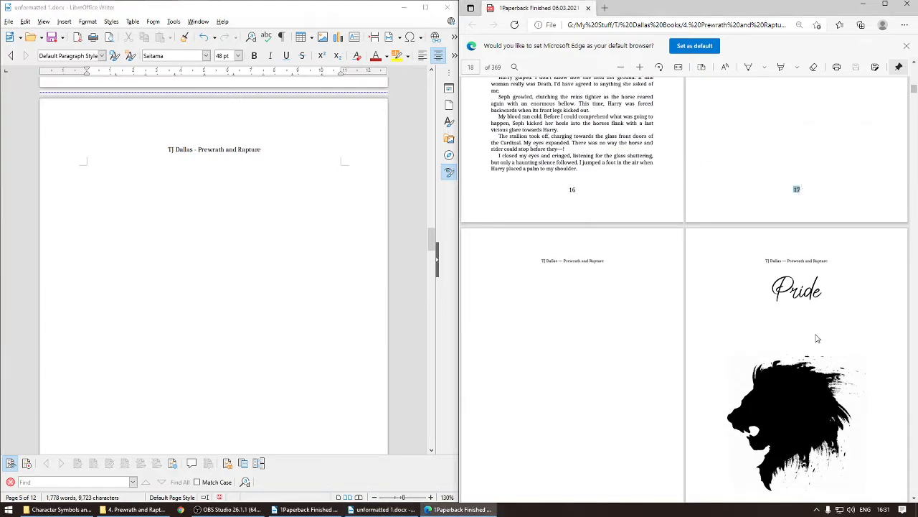
Step: Compare the document's Pride, Part 1 and chapter 1 opening pages with the corresponding PDF pages
scroll(817, 337, "down", 3)
scroll(798, 243, "down", 3)
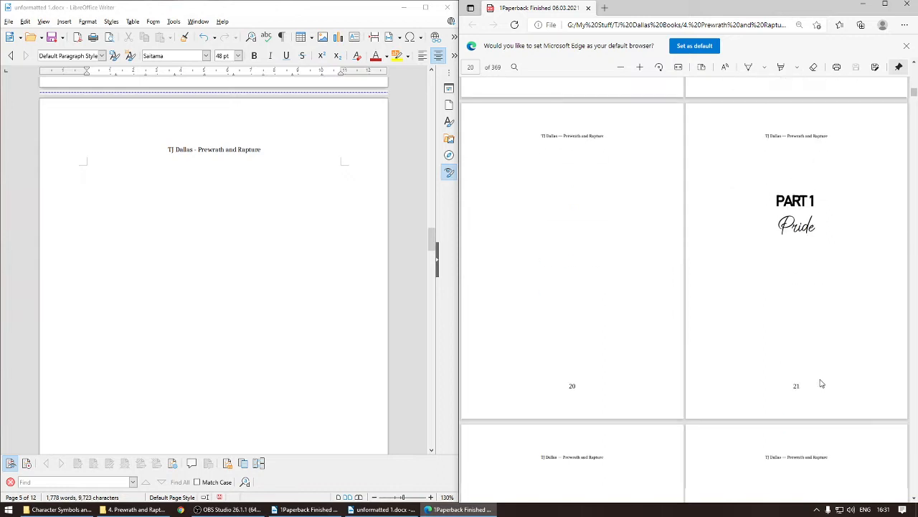
scroll(321, 304, "down", 10)
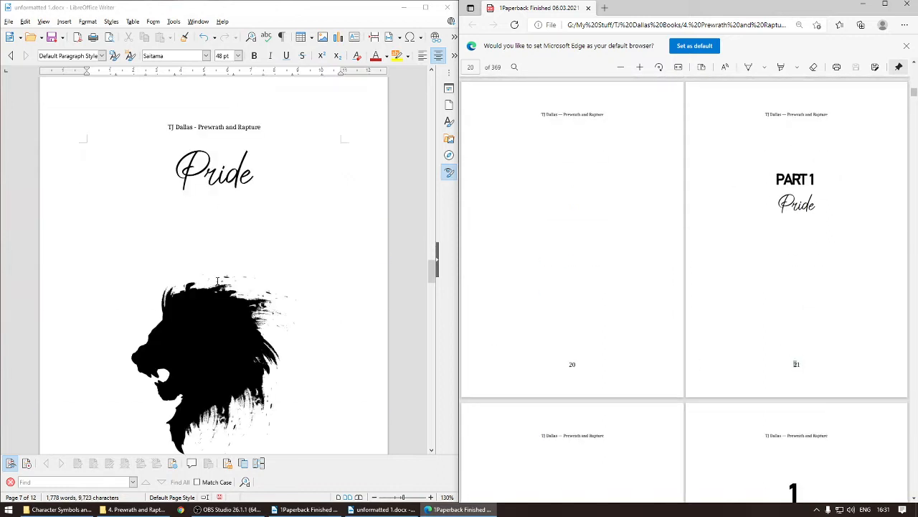
scroll(217, 281, "up", 3)
scroll(302, 312, "down", 12)
scroll(302, 312, "down", 15)
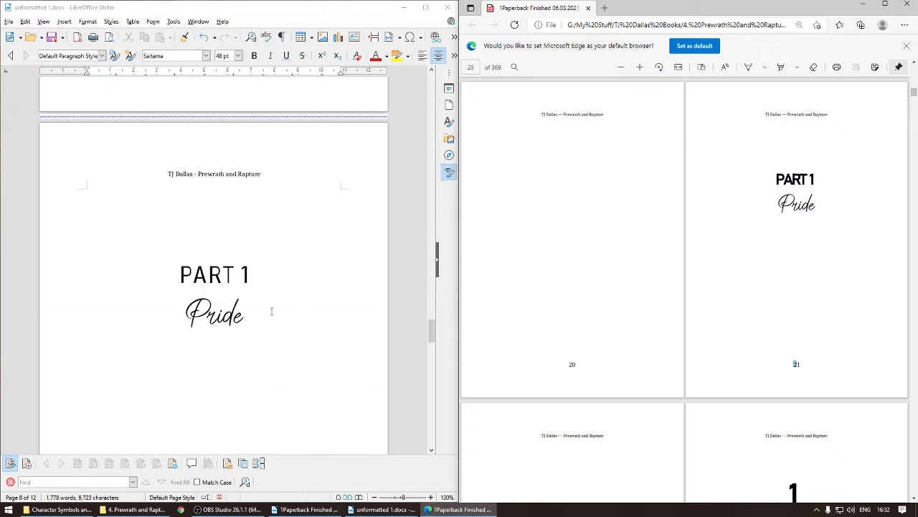
scroll(266, 311, "down", 5)
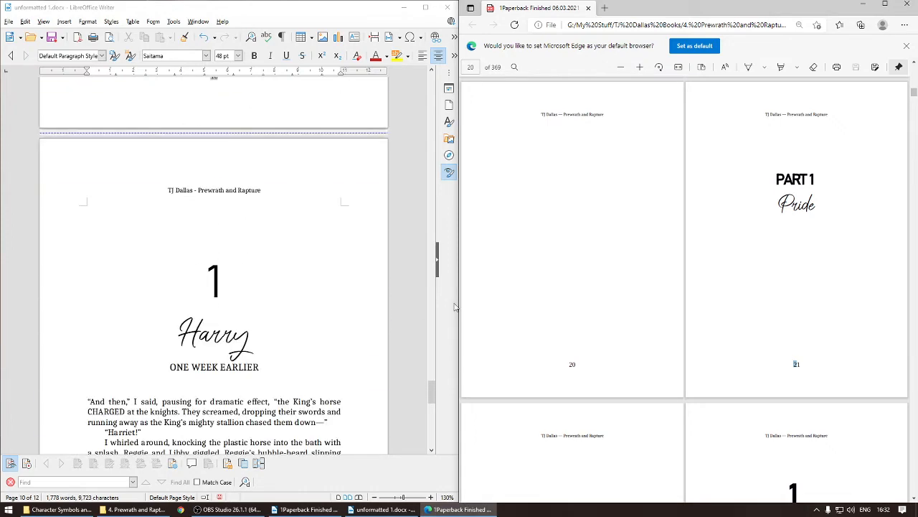
scroll(738, 318, "down", 5)
scroll(337, 353, "down", 2)
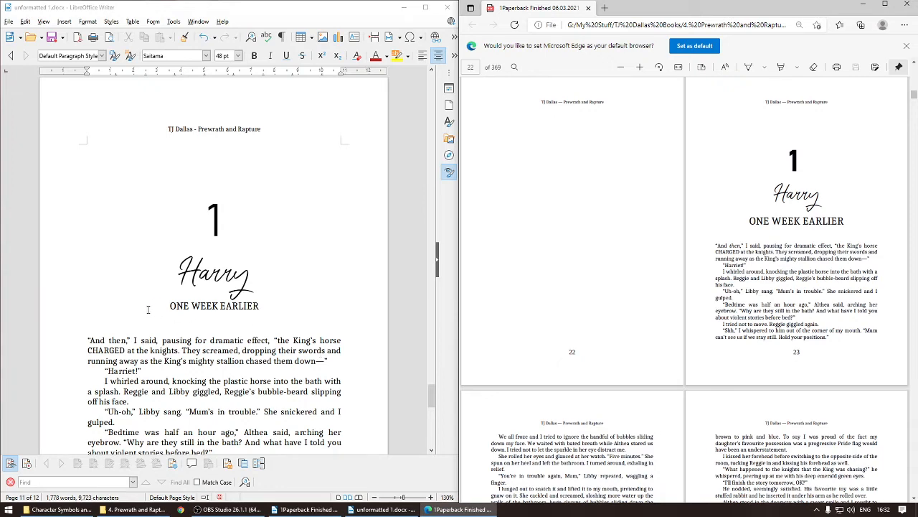
scroll(365, 326, "down", 4)
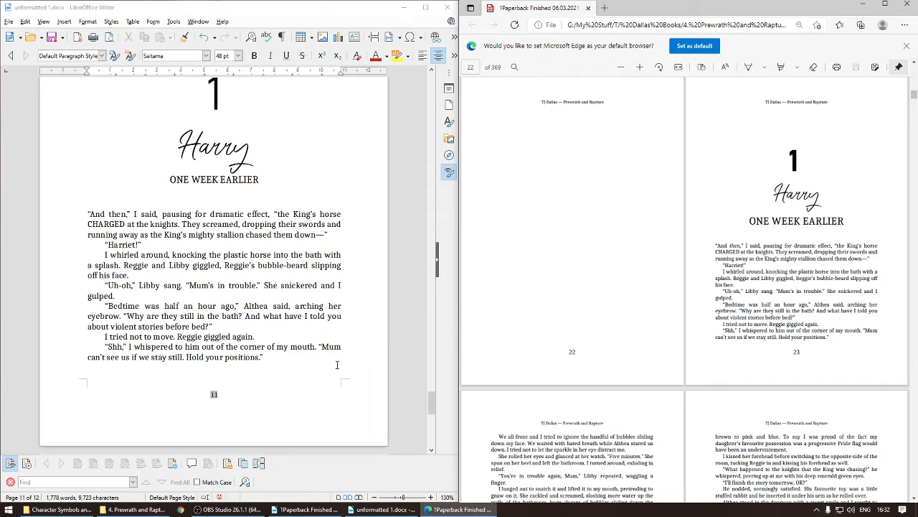
scroll(680, 346, "down", 2)
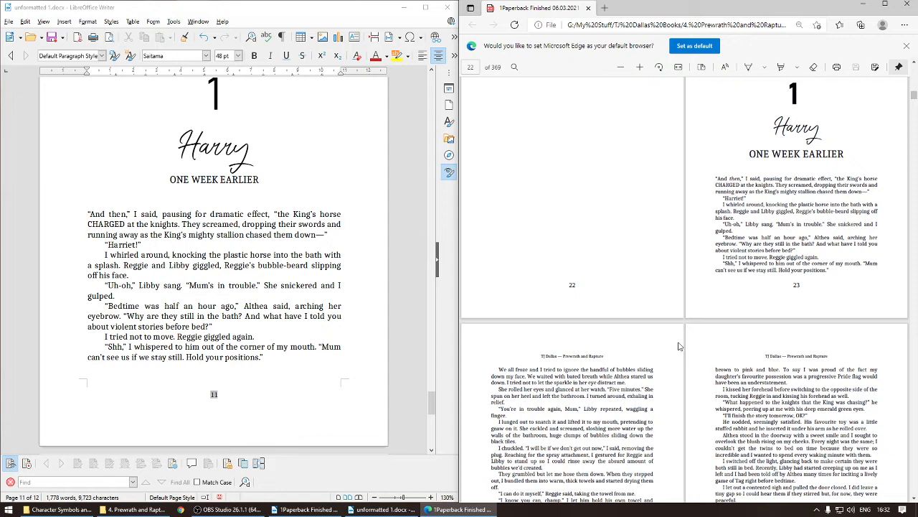
Step: Maximize the finished PDF and scroll through the pages of chapters 1 and 2
left_click(885, 4)
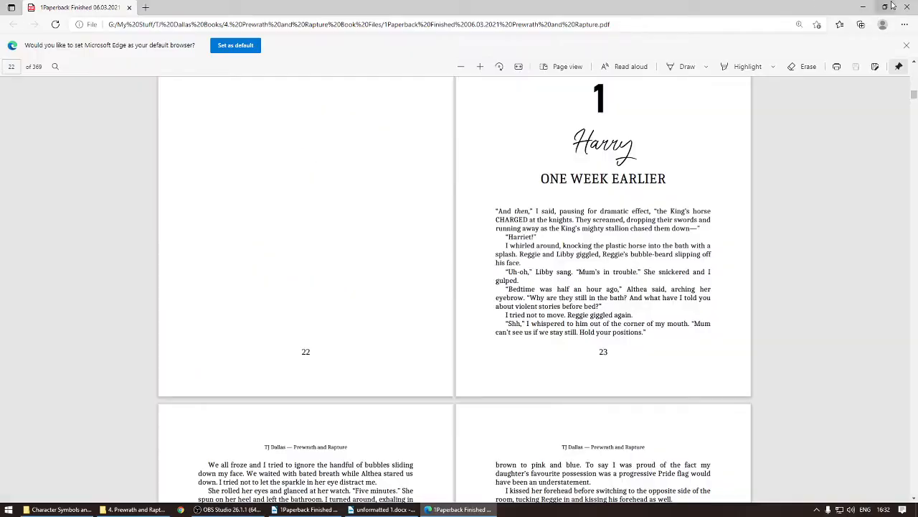
scroll(519, 279, "up", 5)
scroll(519, 278, "down", 10)
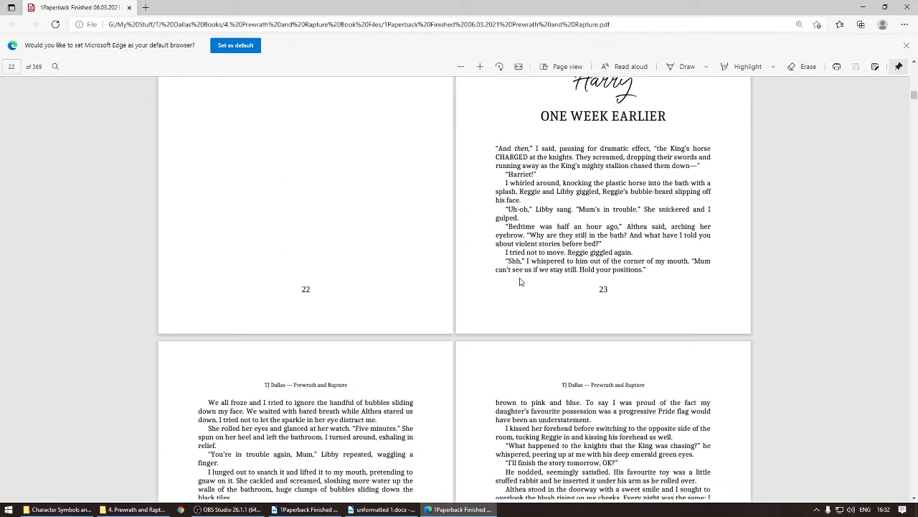
scroll(522, 256, "down", 10)
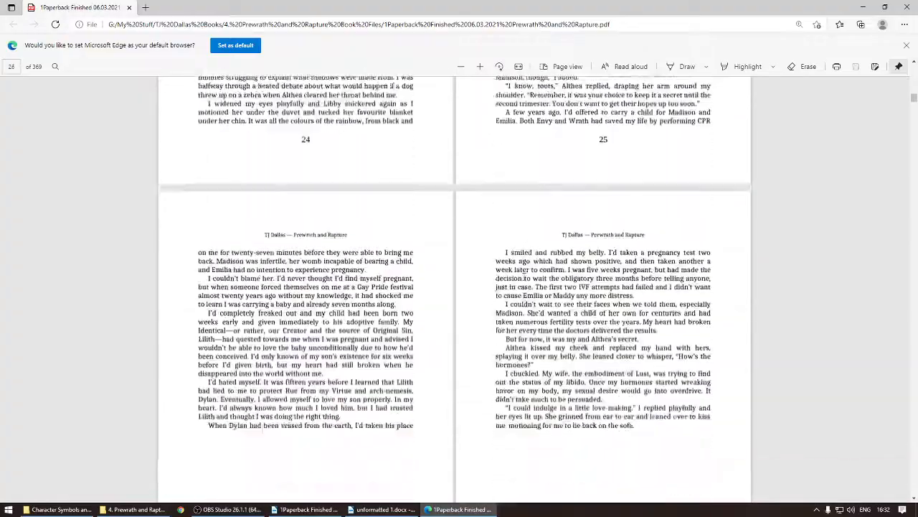
scroll(525, 273, "down", 7)
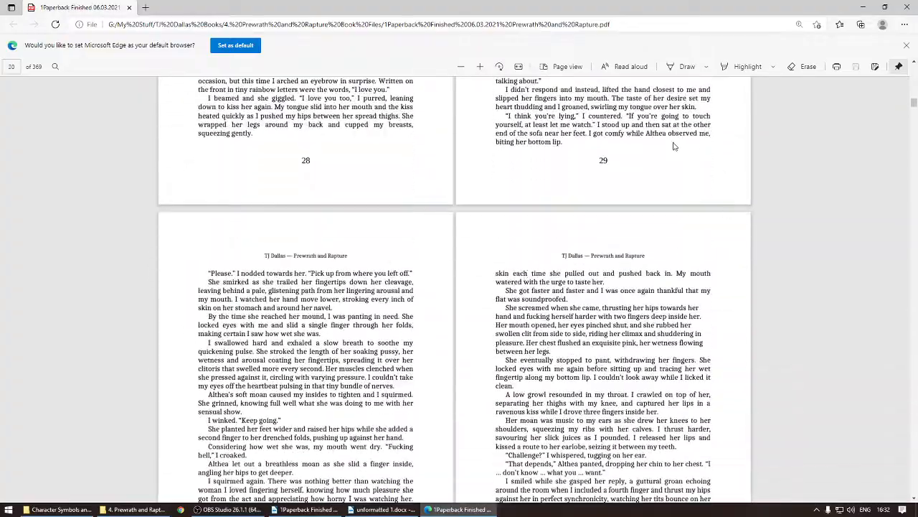
scroll(534, 315, "down", 10)
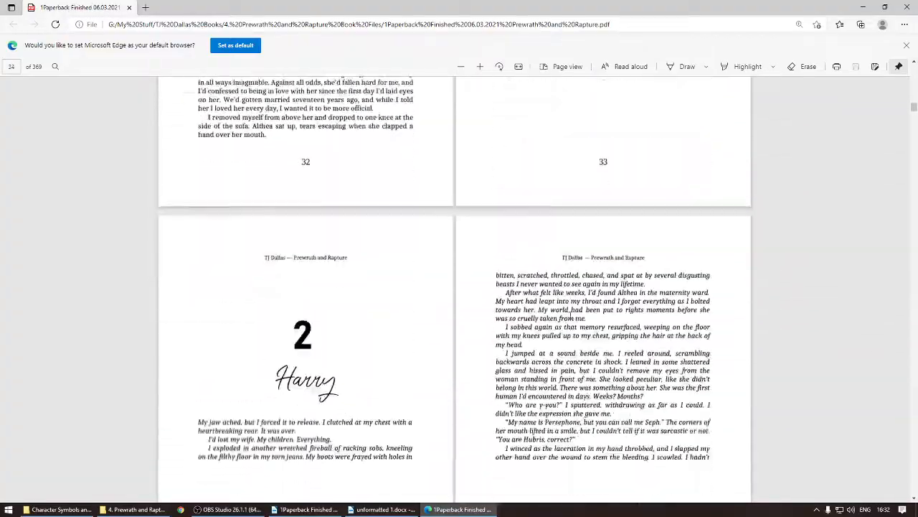
scroll(566, 315, "down", 3)
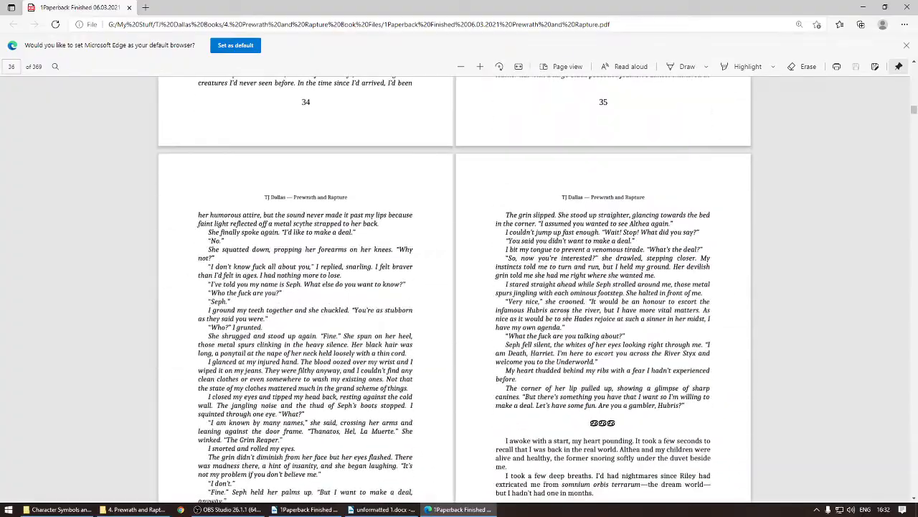
Step: Scroll the finished PDF back up to the Prologue page
scroll(567, 316, "up", 12)
scroll(567, 316, "up", 10)
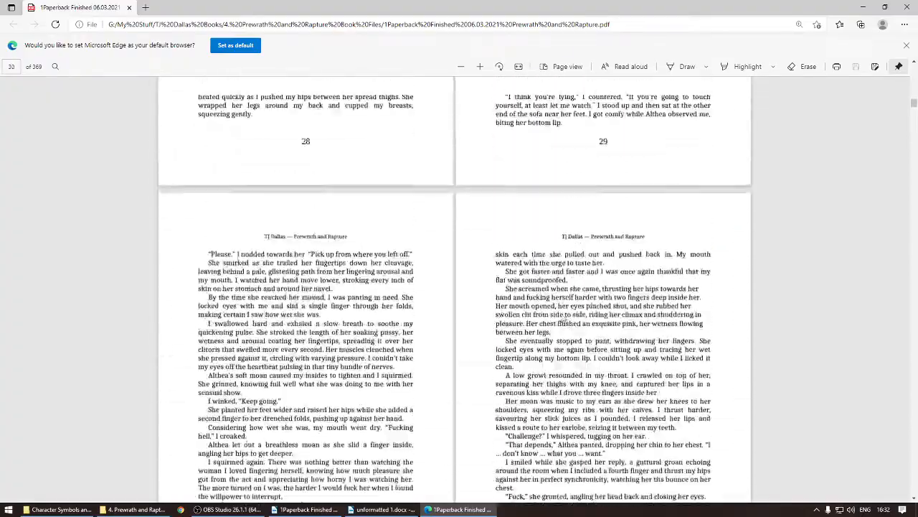
scroll(561, 316, "up", 5)
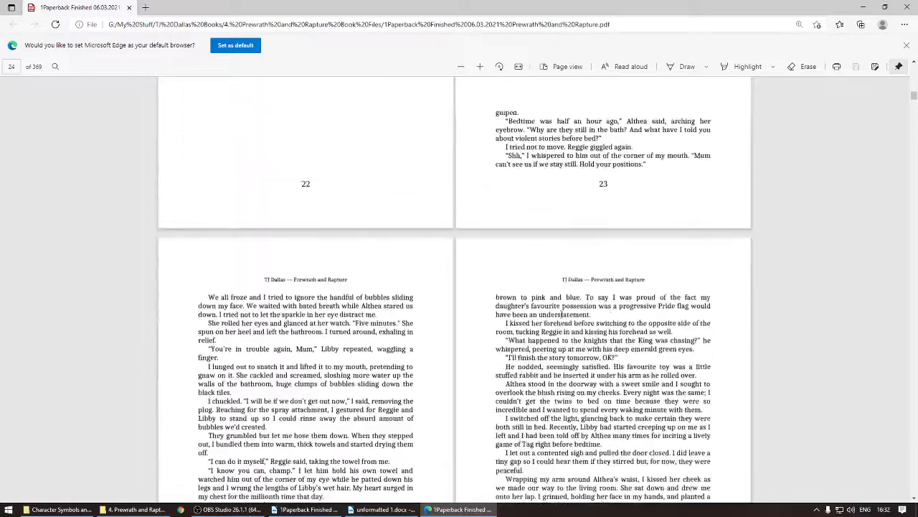
scroll(551, 332, "up", 6)
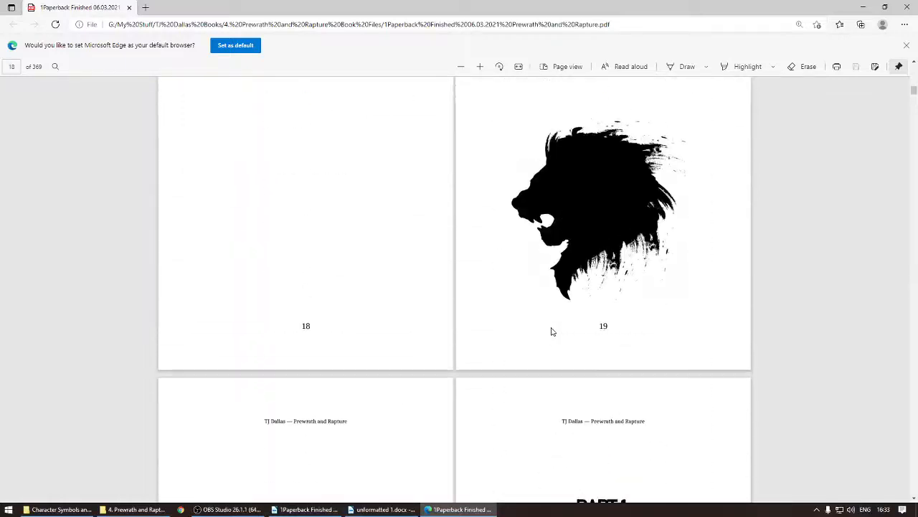
scroll(567, 317, "up", 3)
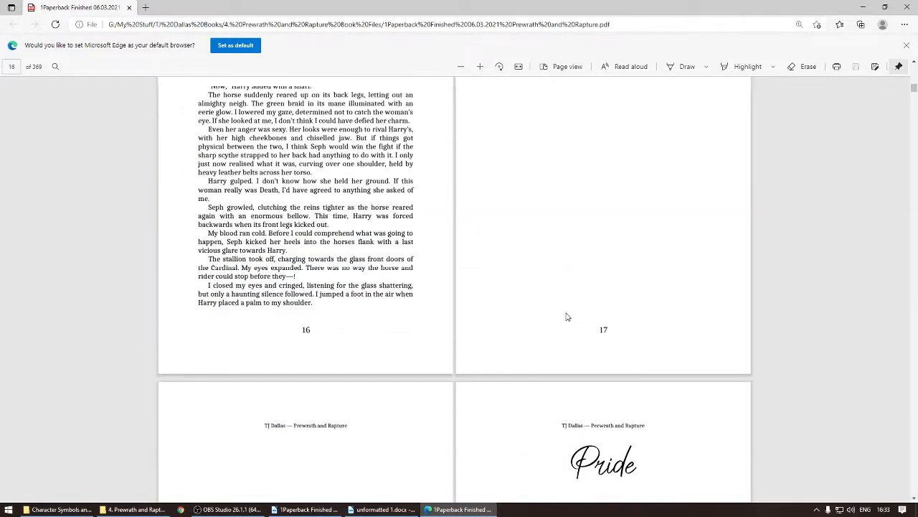
scroll(588, 315, "up", 5)
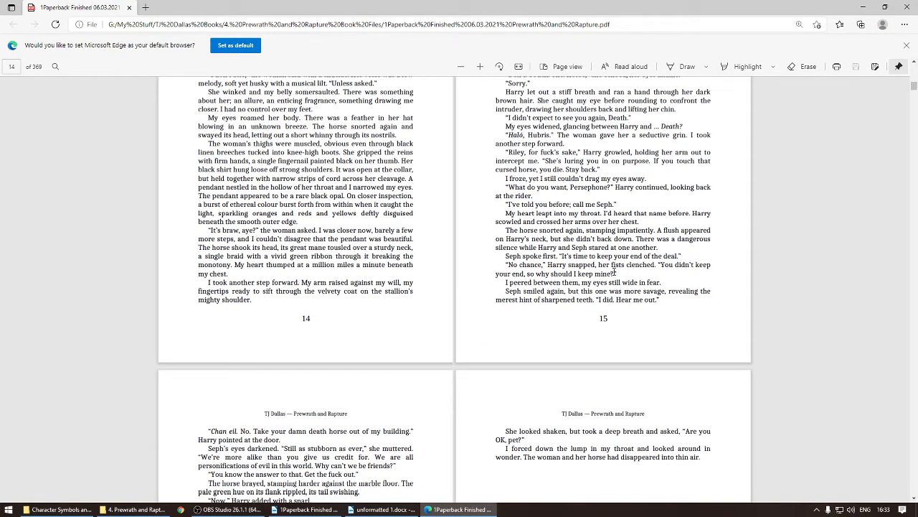
scroll(614, 271, "up", 6)
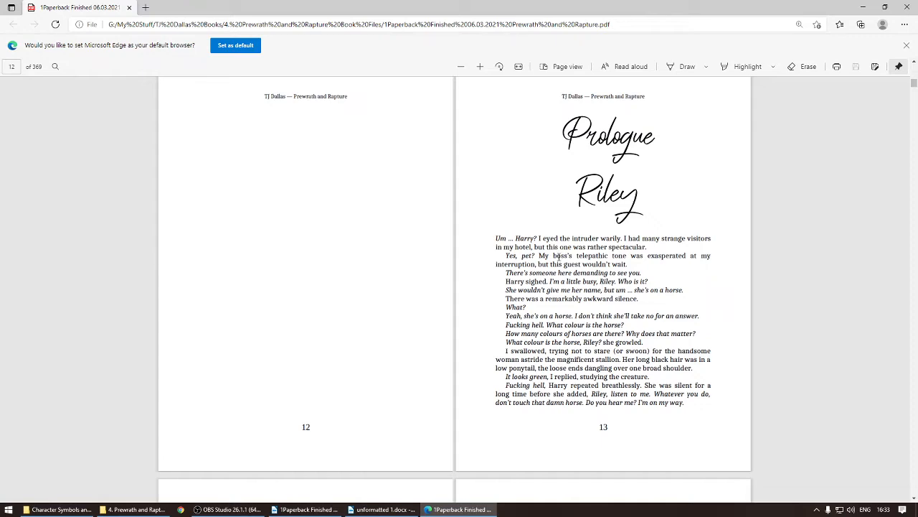
scroll(545, 337, "up", 3)
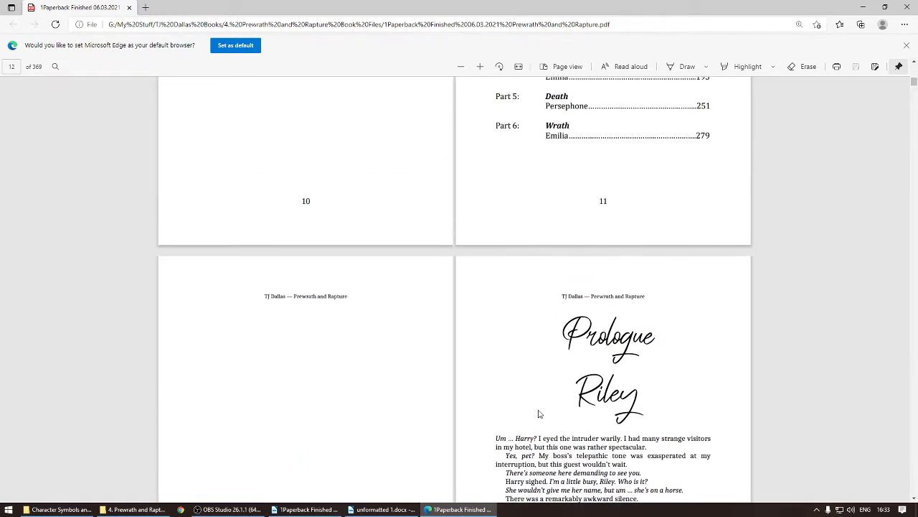
scroll(488, 431, "down", 3)
left_click(228, 509)
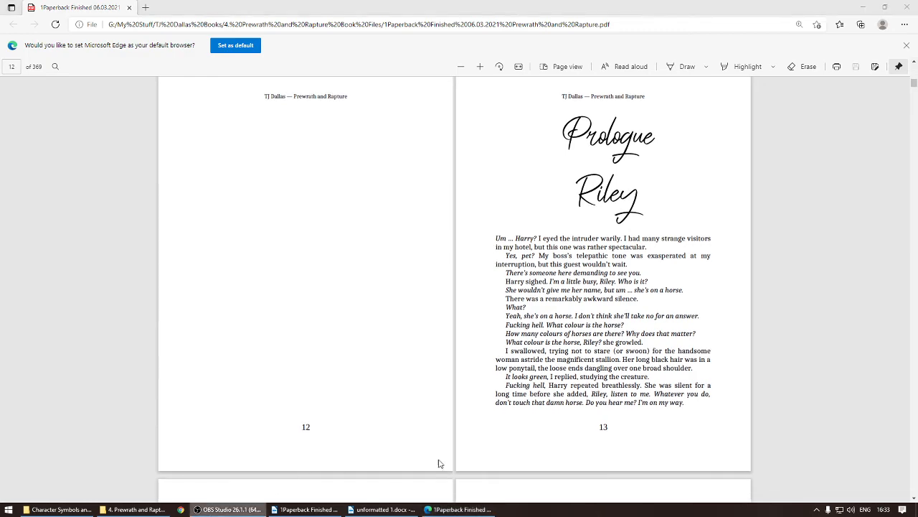